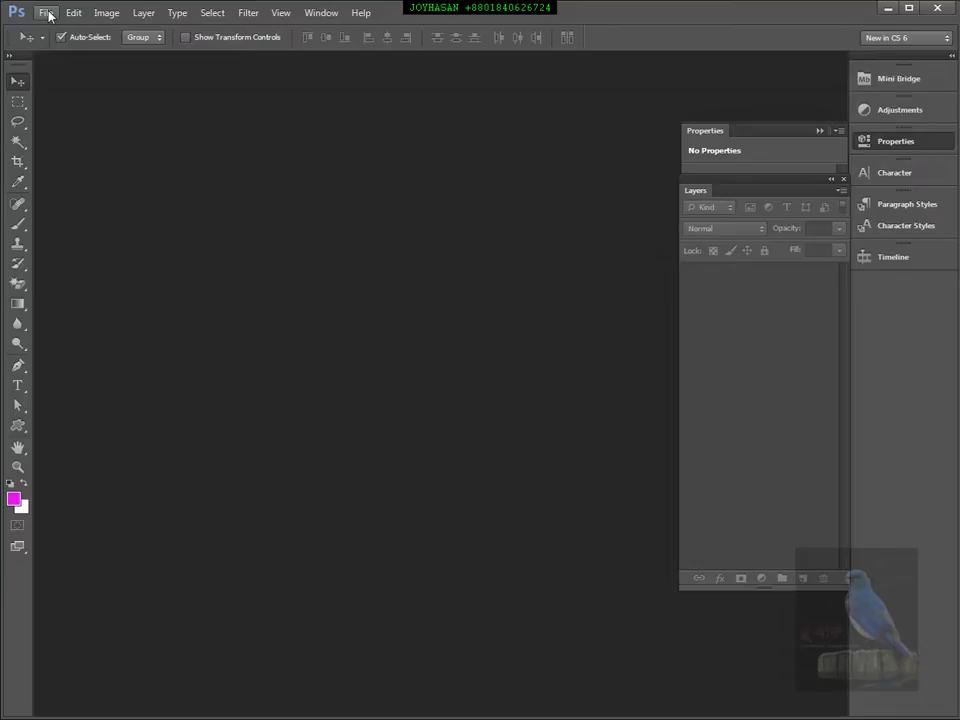
Create a new document 300 pixels wide and 300 pixels high with a white background
click(54, 28)
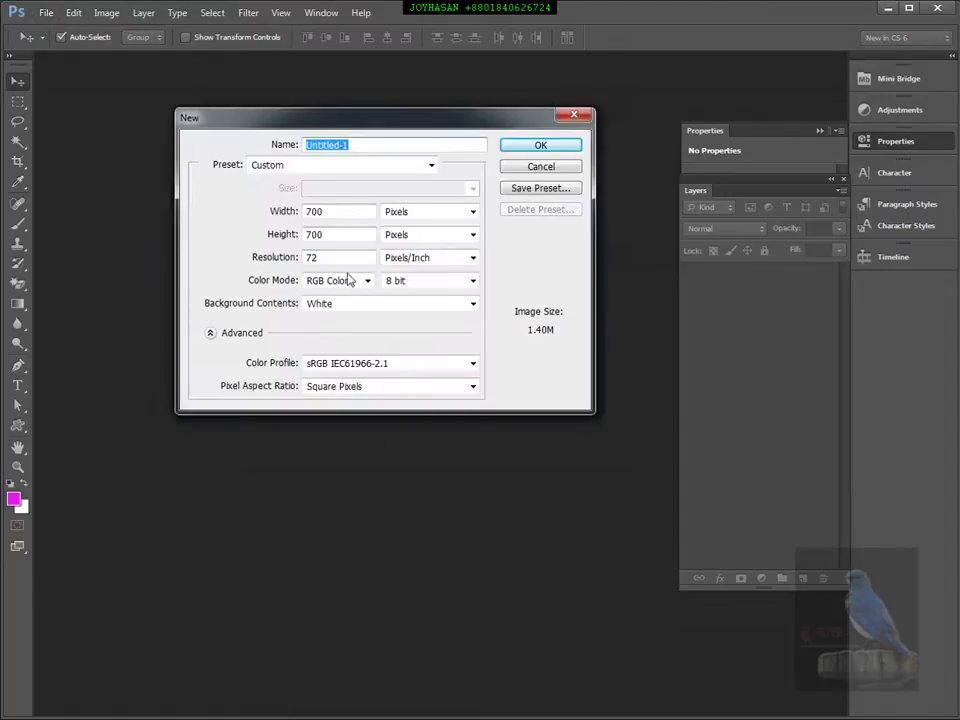
click(288, 212)
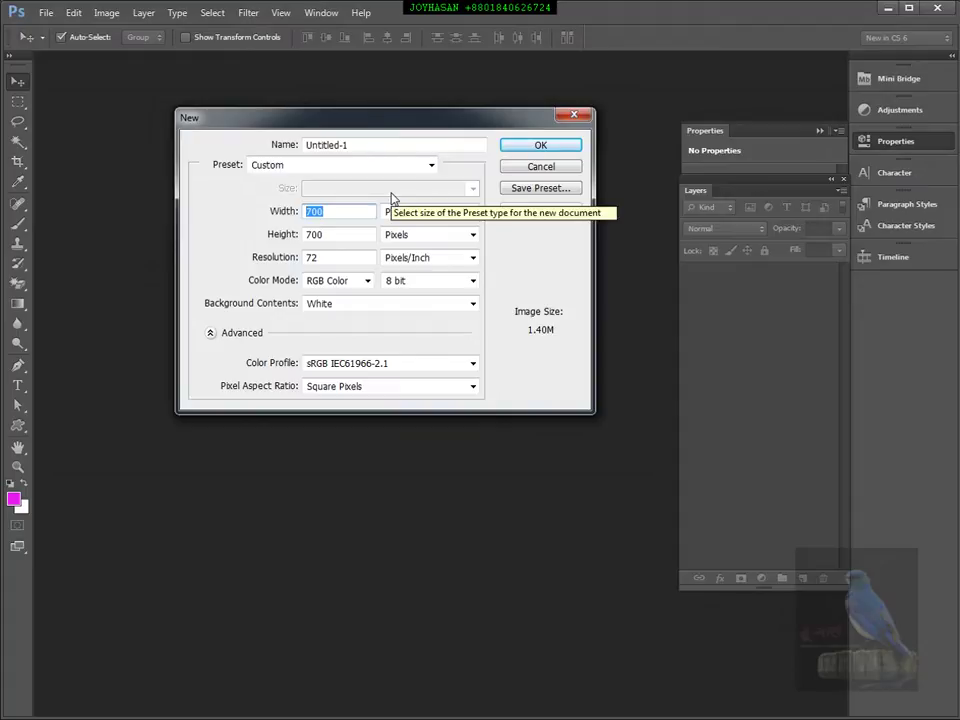
text(30)
key(Tab)
key(Tab)
text(300)
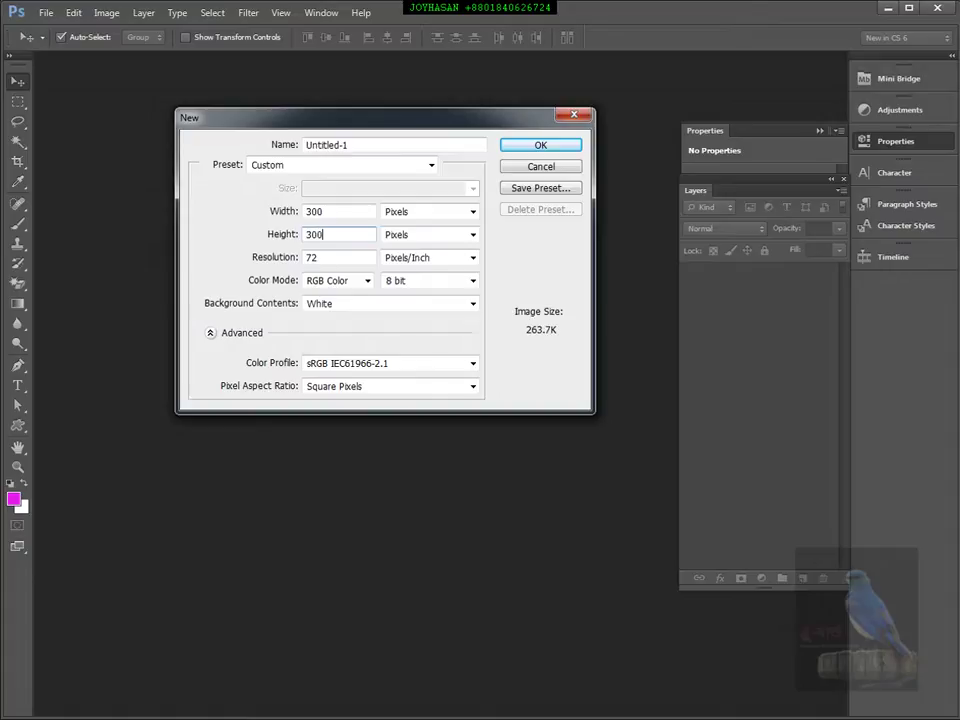
drag(406, 125, 421, 161)
click(566, 178)
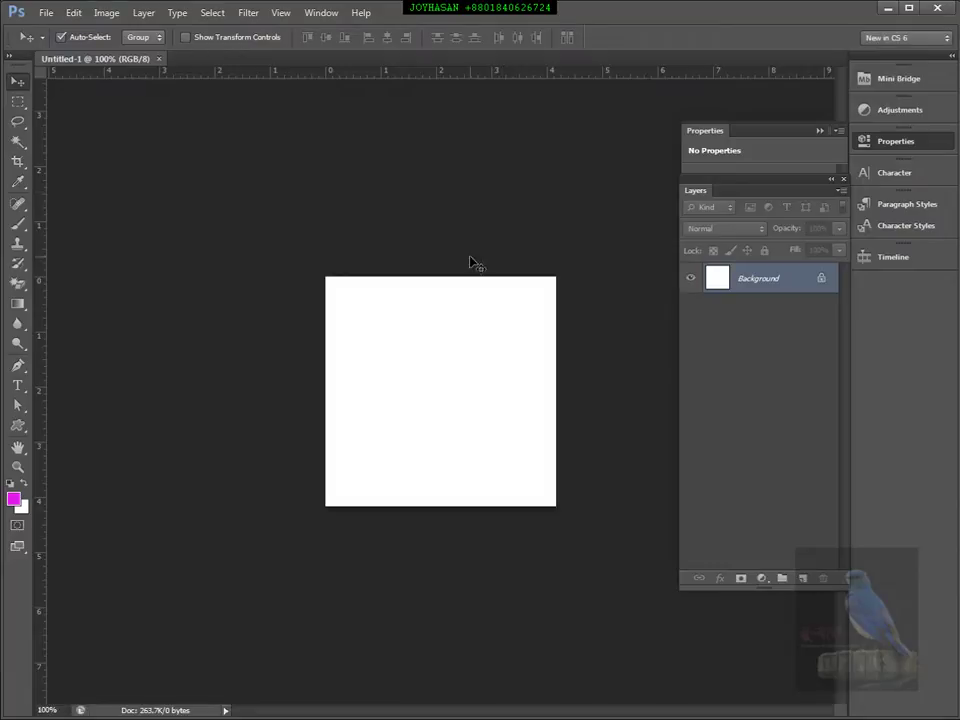
Add a new empty layer above the Background with the default settings
scroll(480, 386, up, 3)
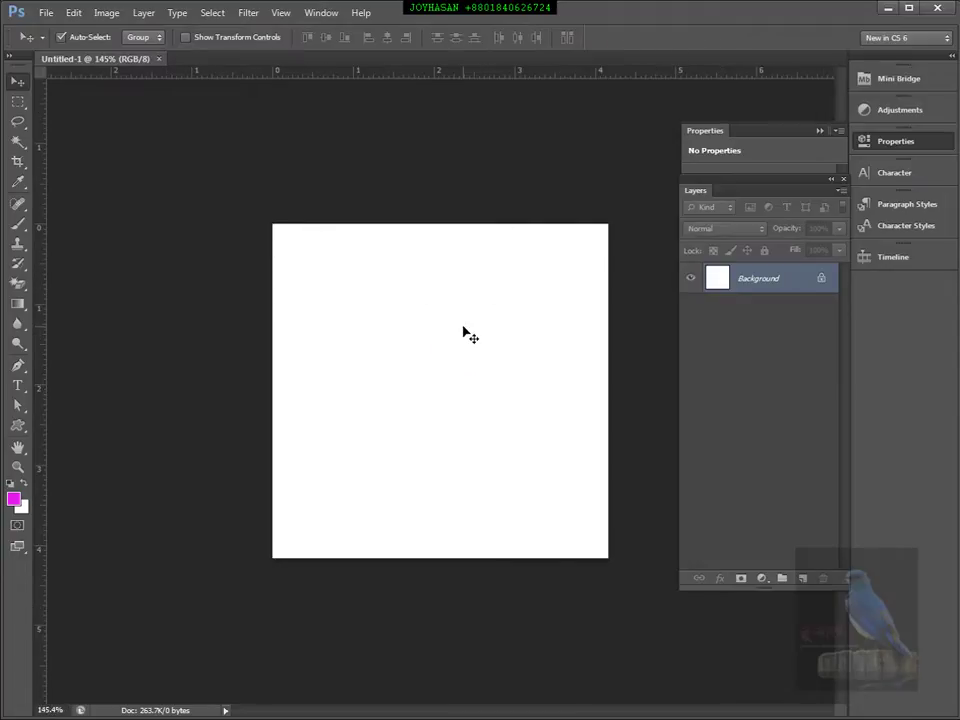
click(144, 13)
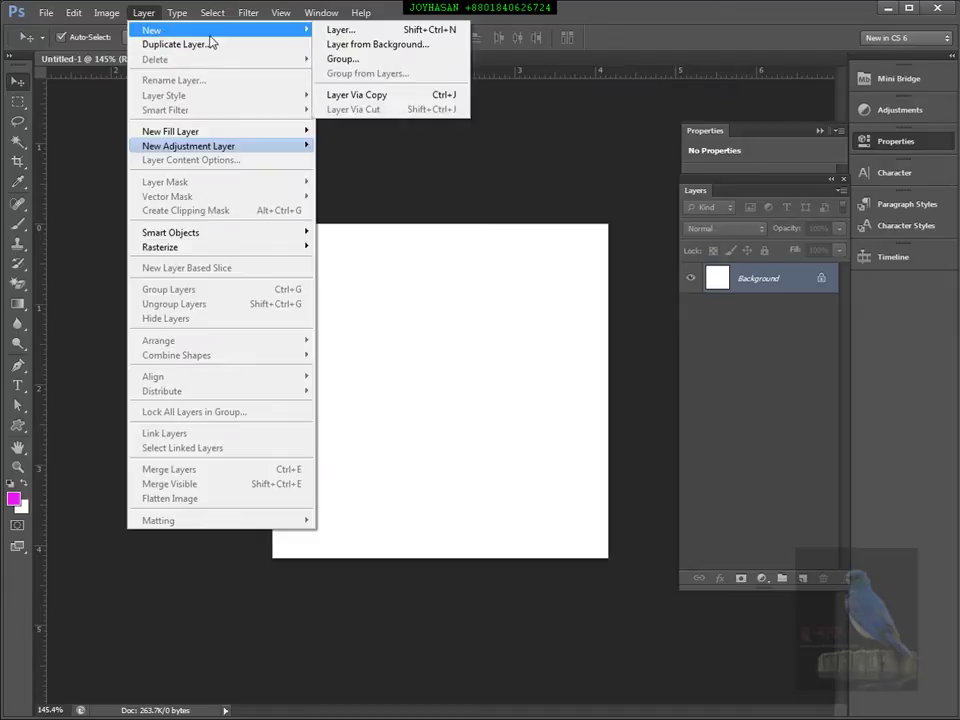
click(341, 29)
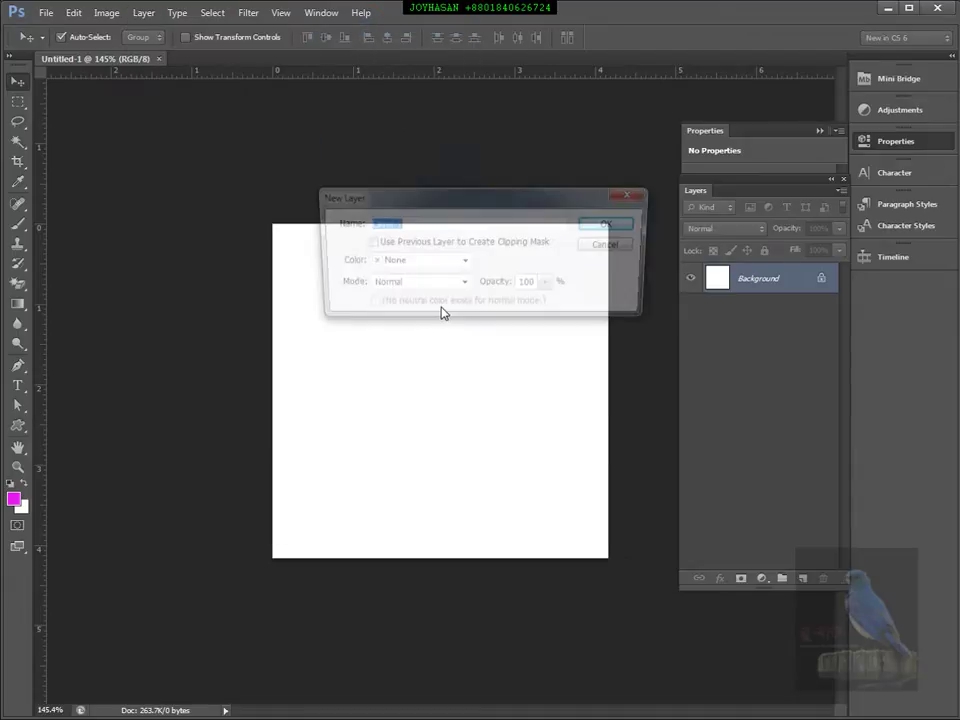
click(612, 223)
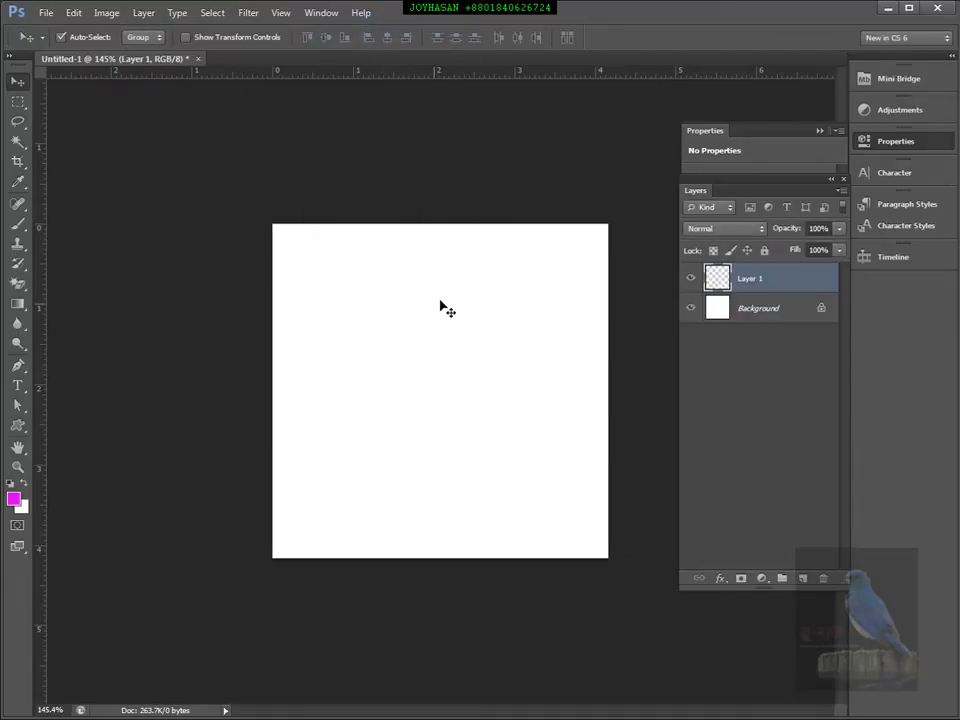
Try rendering Clouds on the empty layer with the magenta foreground color, and undo it
click(212, 13)
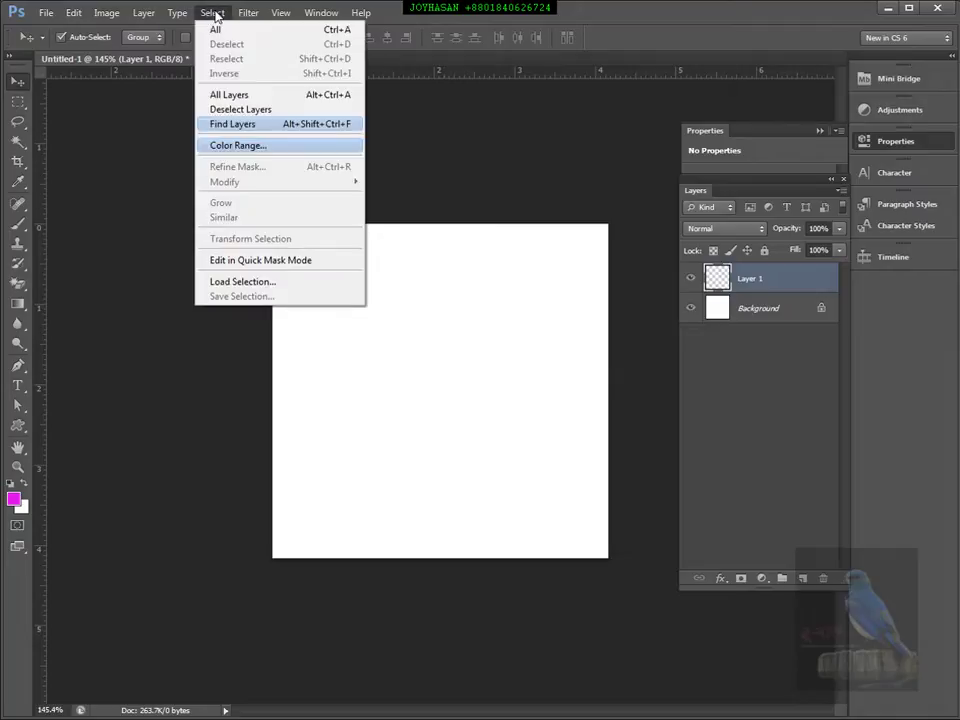
mouse_move(248, 13)
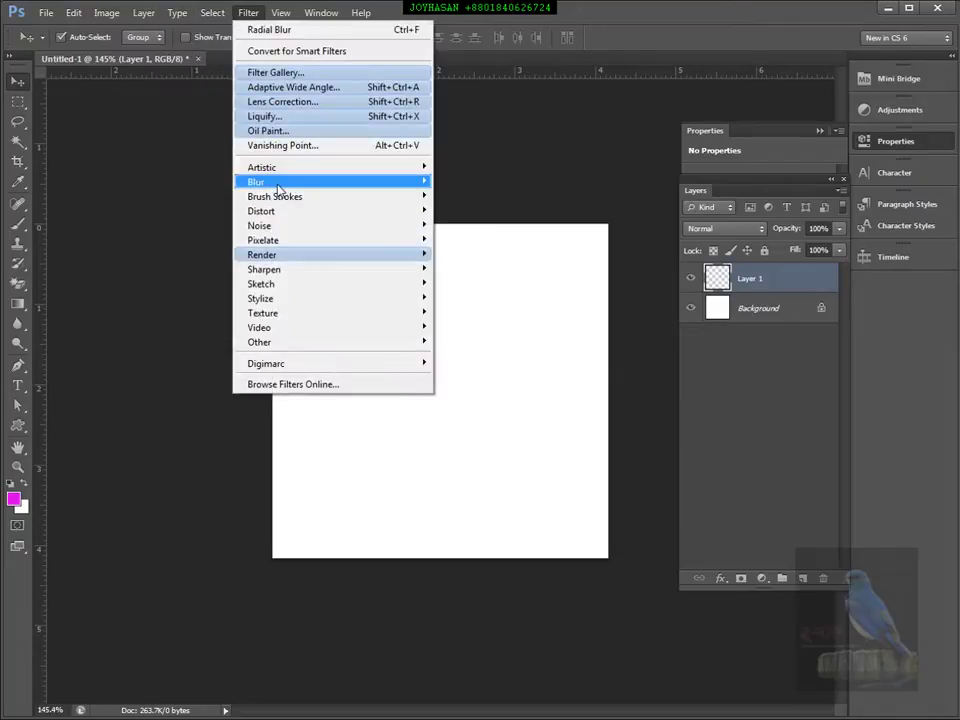
mouse_move(279, 255)
click(471, 259)
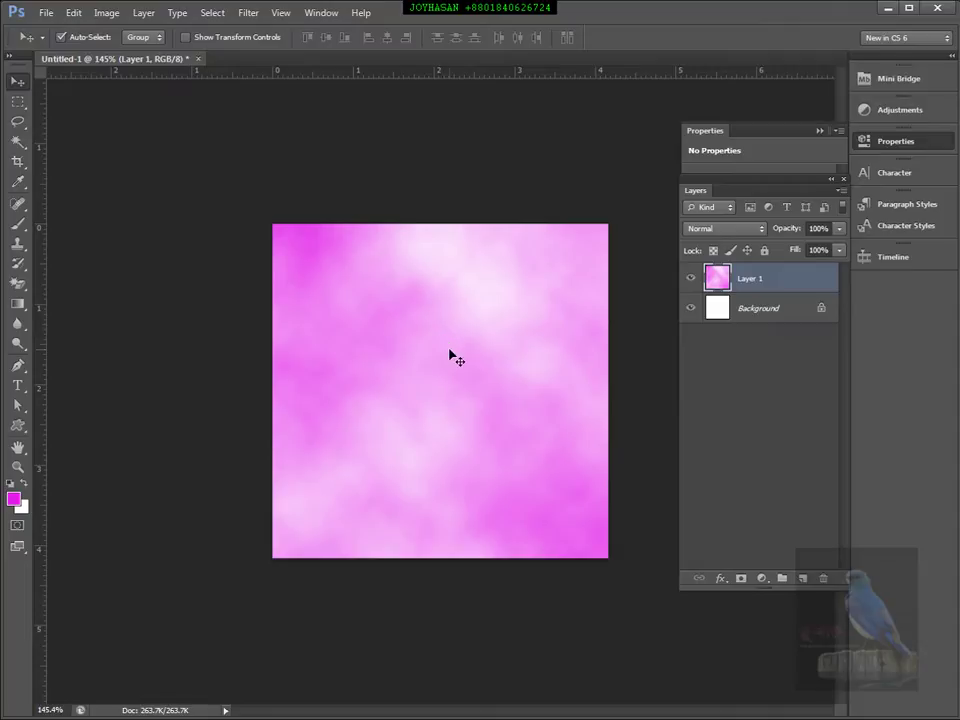
key(ctrl+z)
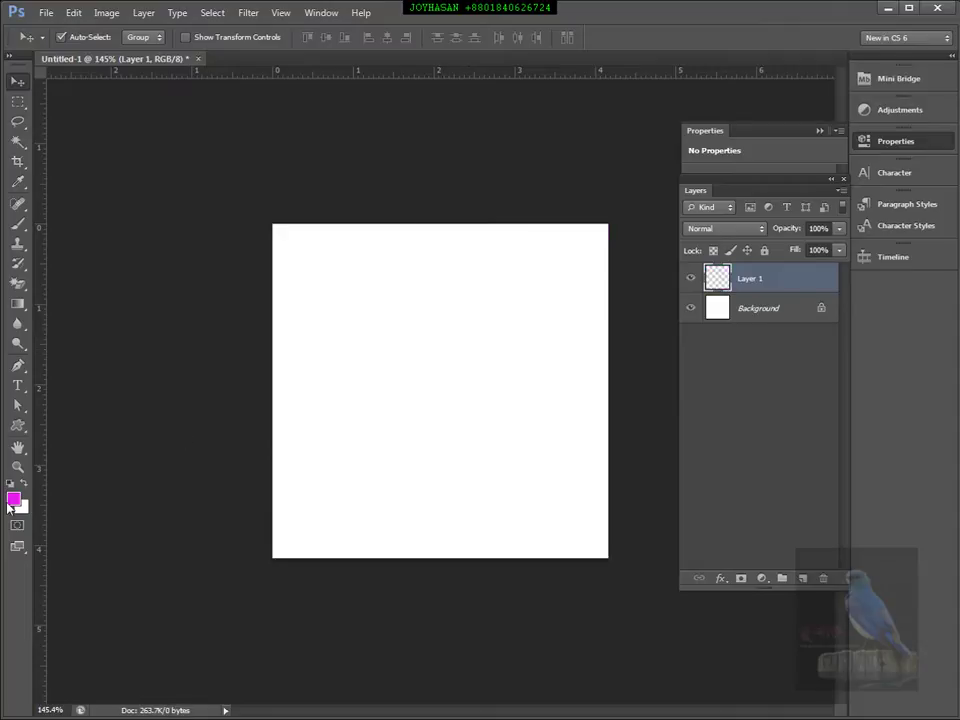
Set the foreground color to black (#000000)
click(13, 498)
drag(645, 280, 677, 328)
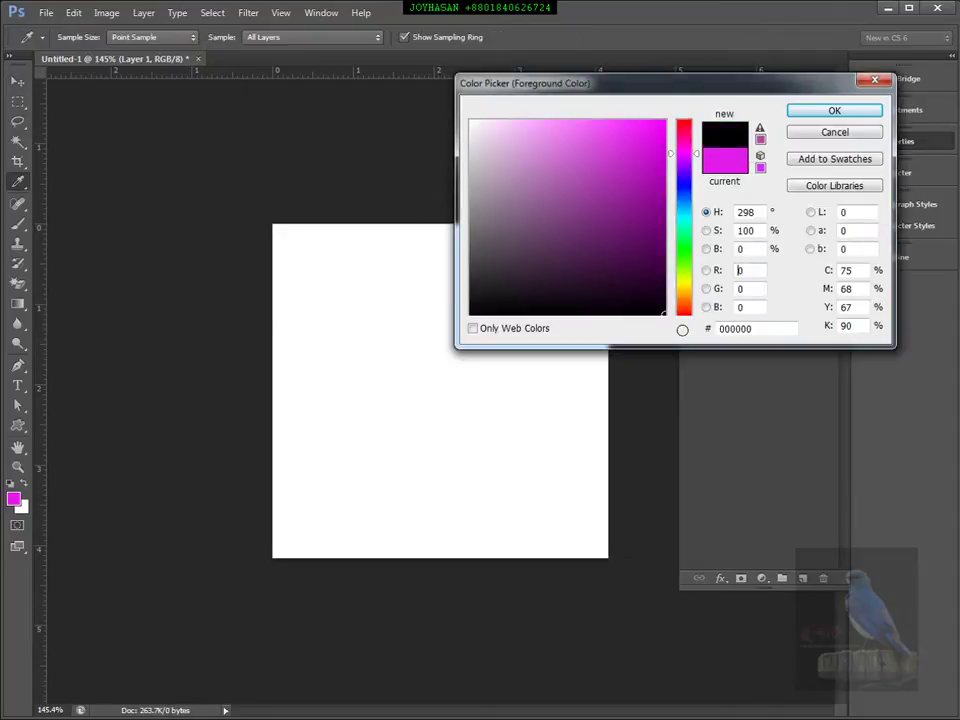
click(879, 112)
Render Clouds followed by Difference Clouds on Layer 1 in black and white
click(248, 13)
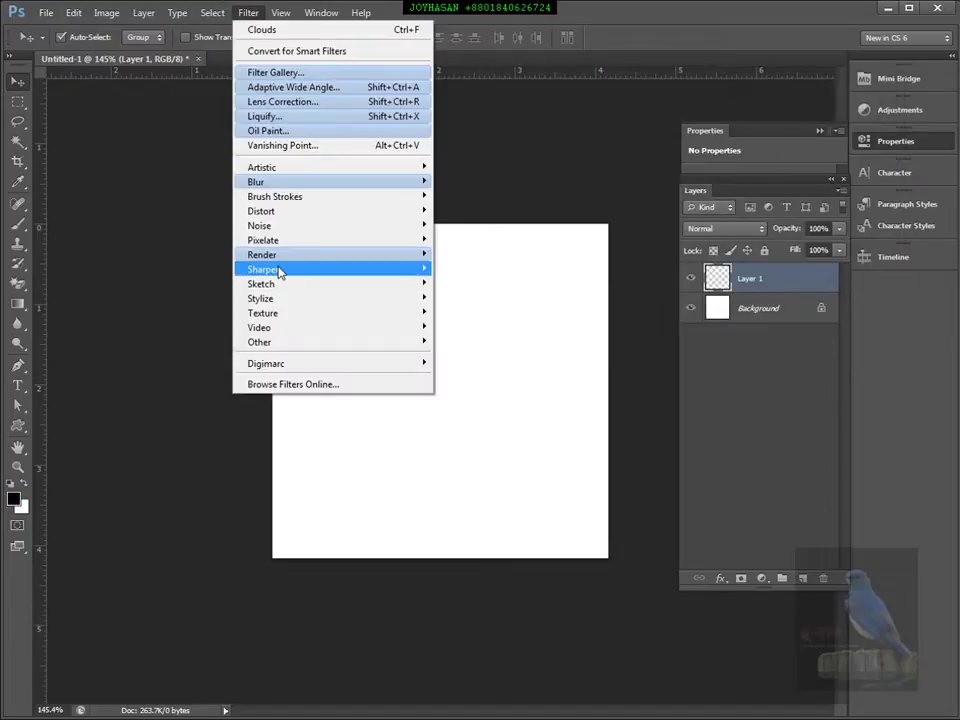
mouse_move(311, 258)
click(462, 254)
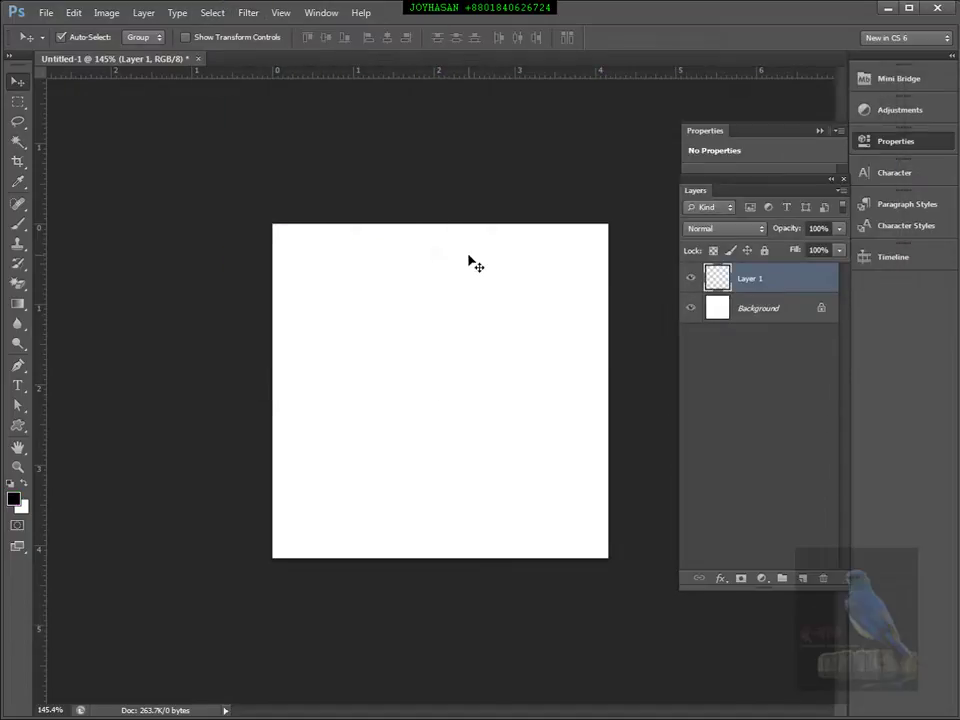
click(248, 13)
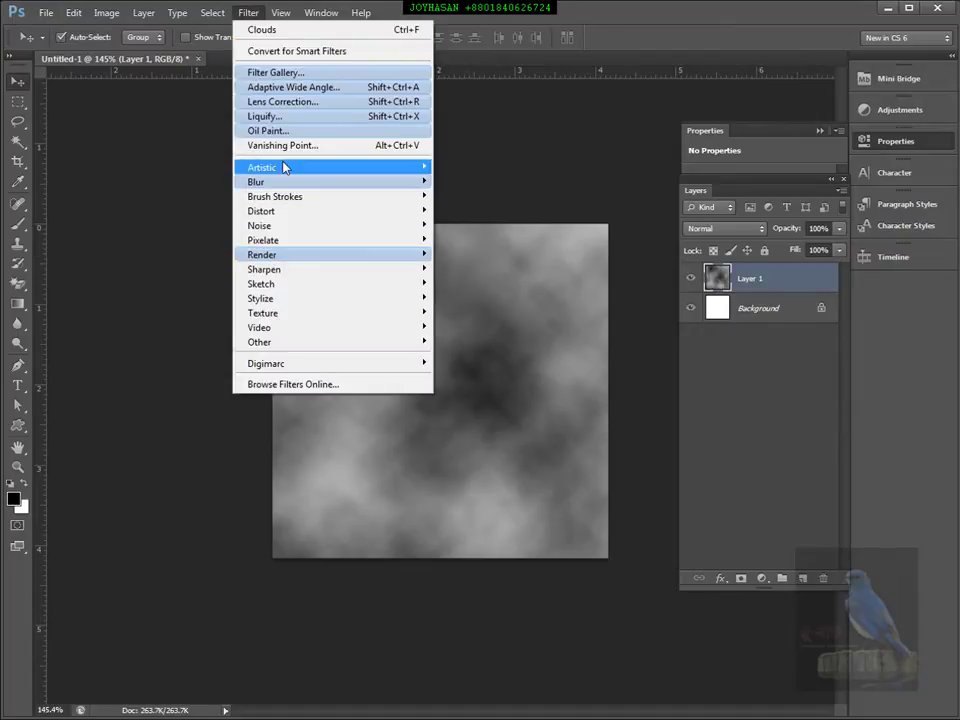
click(466, 269)
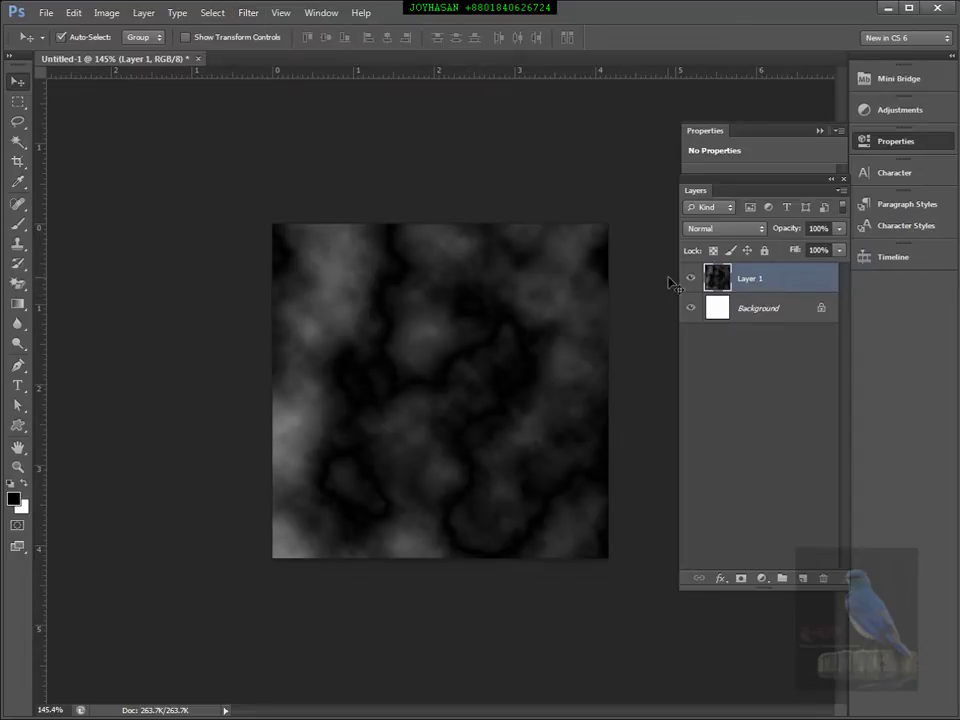
Rename the clouds layer as texrue and hide it
double_click(750, 279)
text(c)
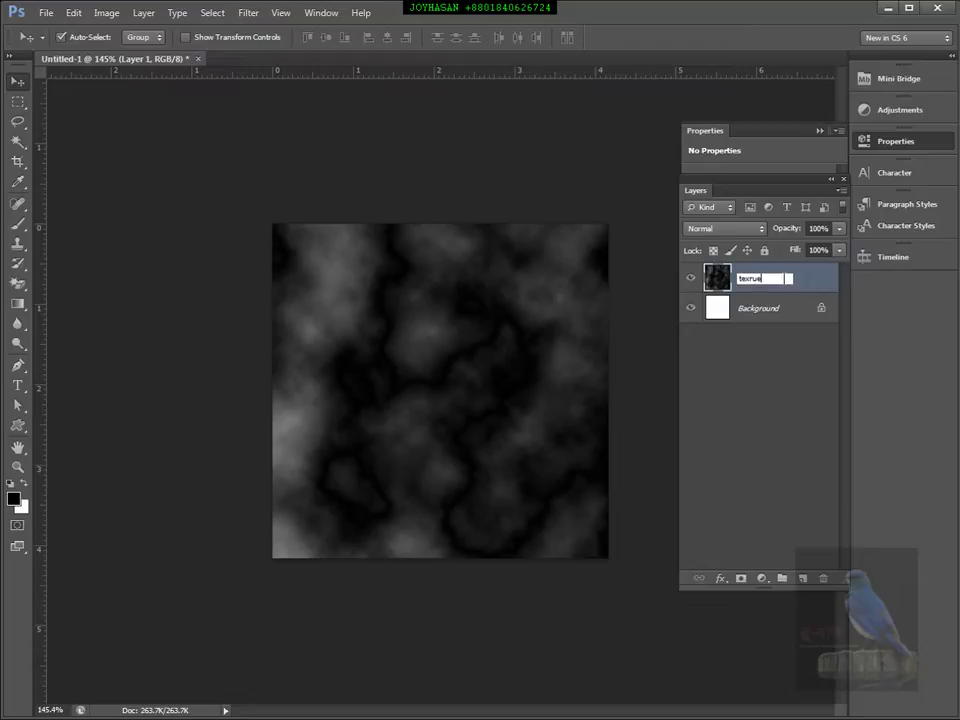
key(Return)
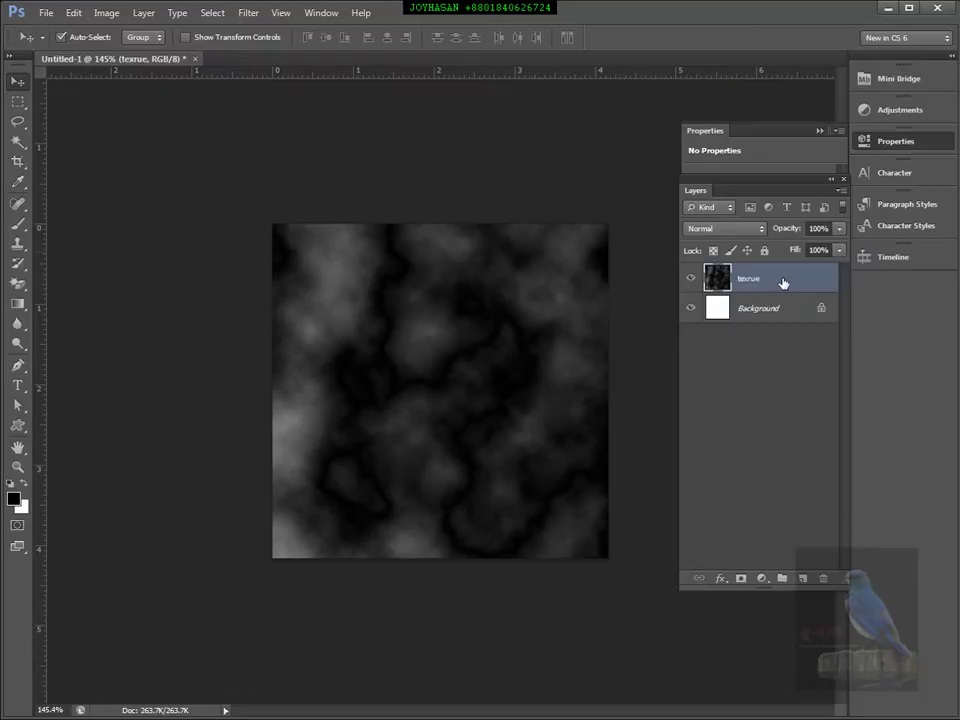
click(690, 279)
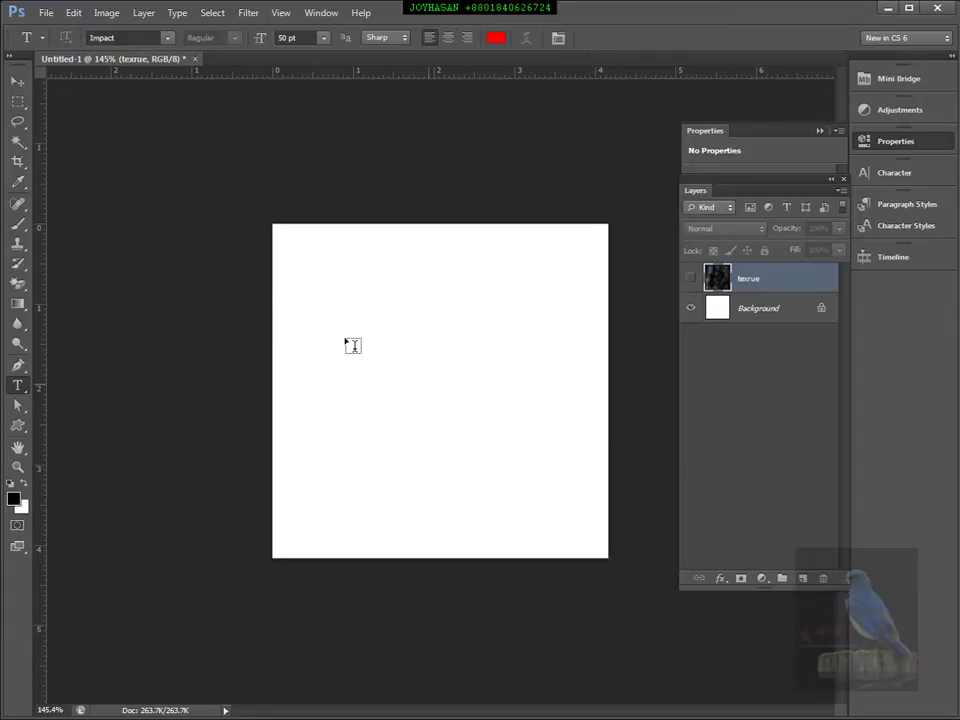
Add the text MUSIC in red 50 pt Impact and move it to the middle of the canvas
click(322, 350)
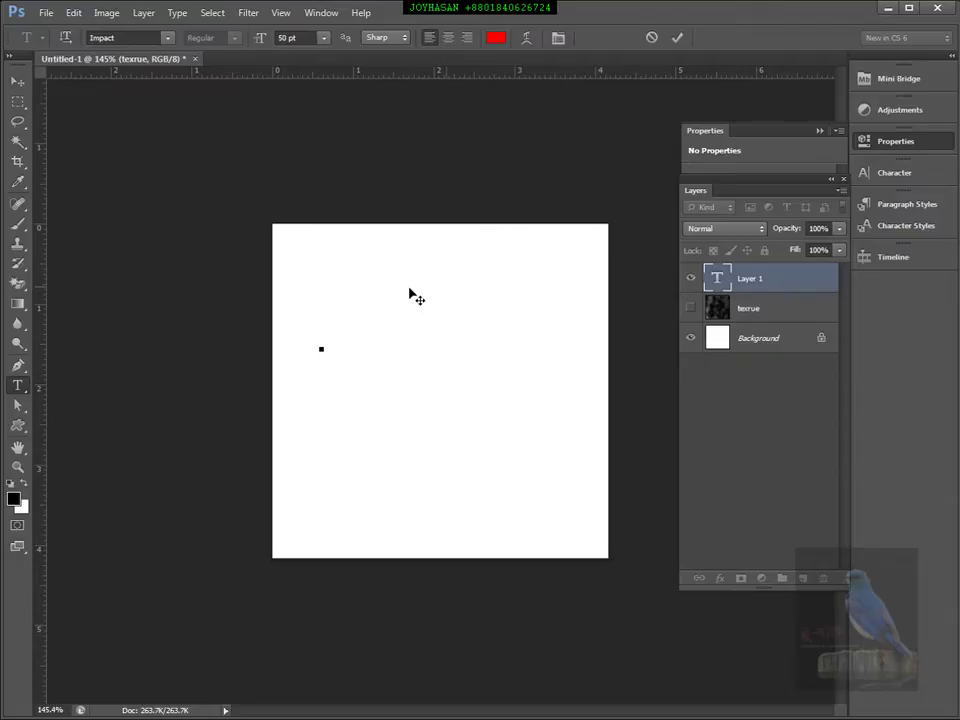
text(MUSIC)
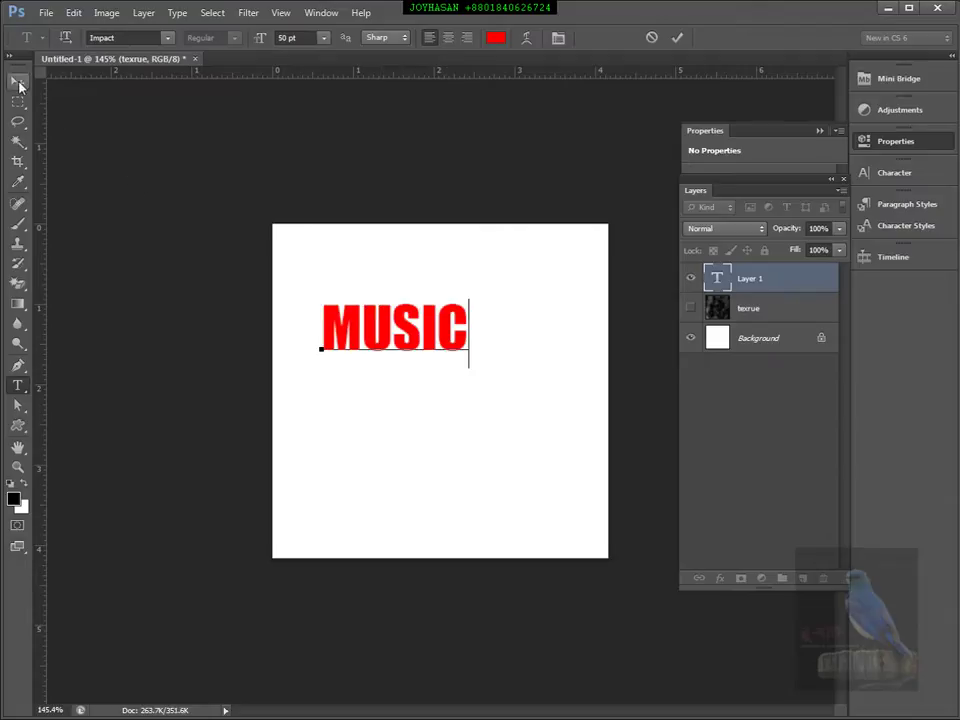
click(17, 79)
drag(414, 335, 461, 400)
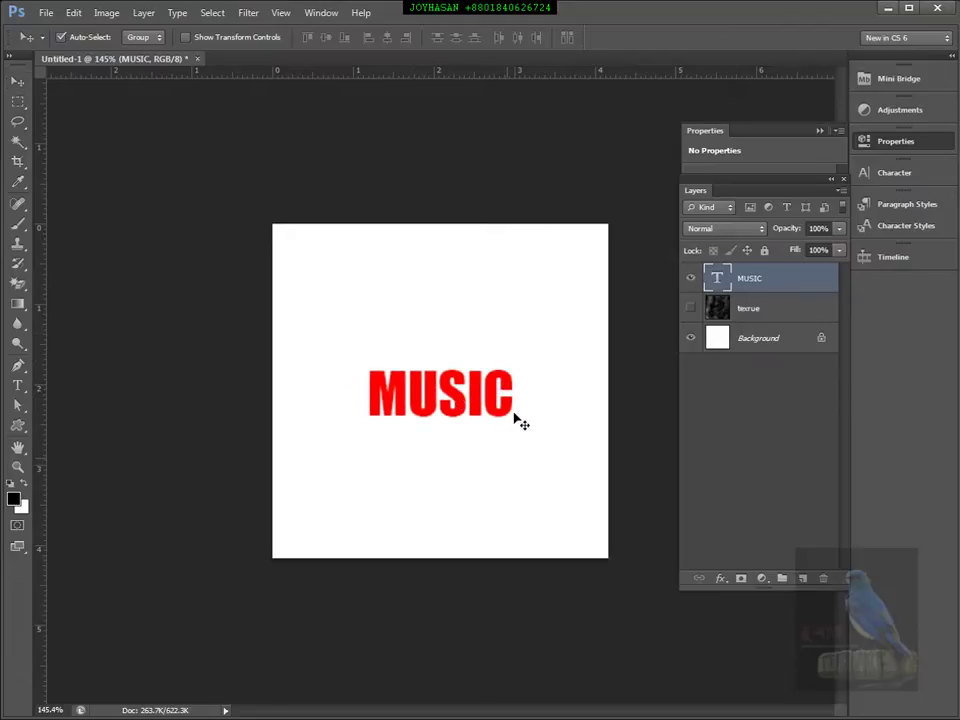
Stretch the MUSIC text horizontally with Free Transform and recenter it on the canvas
key(ctrl+t)
drag(516, 399, 545, 399)
key(Return)
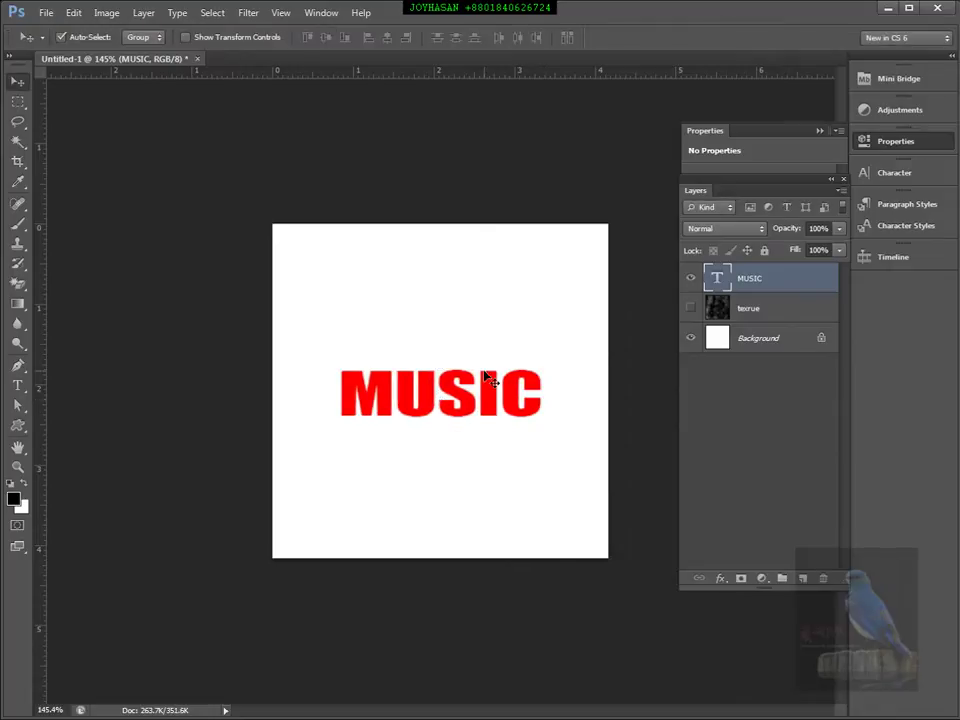
drag(493, 390, 496, 396)
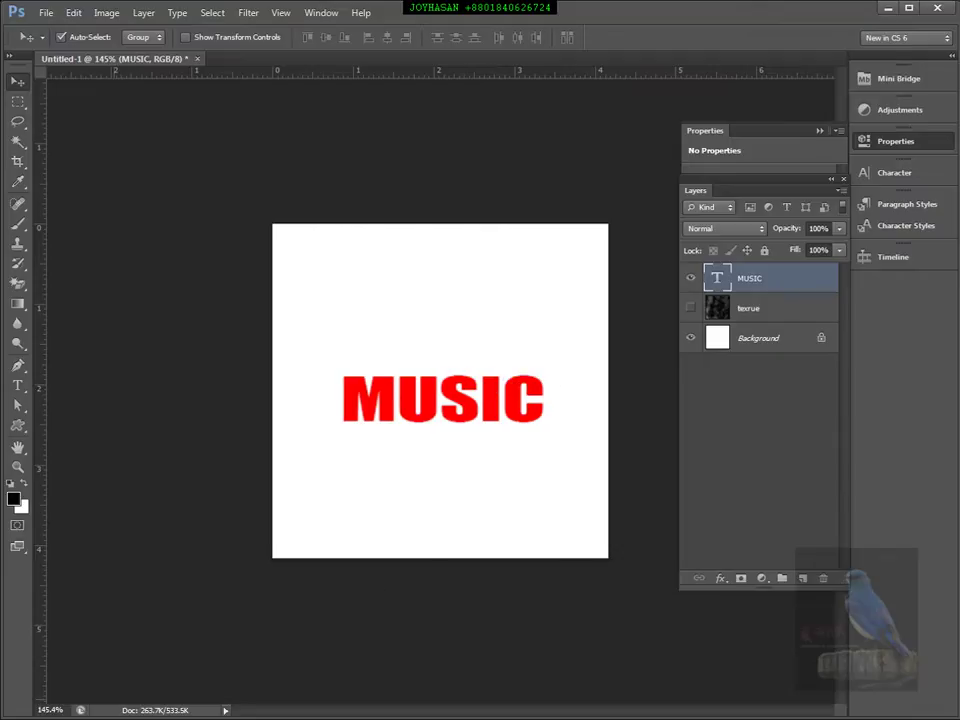
click(572, 418)
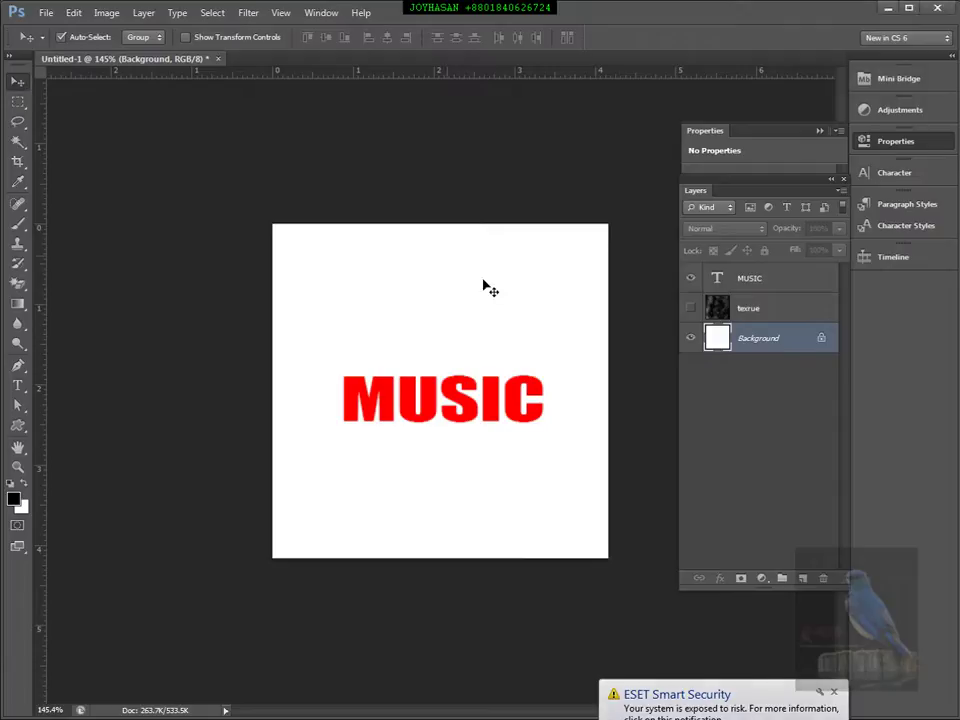
click(493, 402)
drag(493, 402, 489, 398)
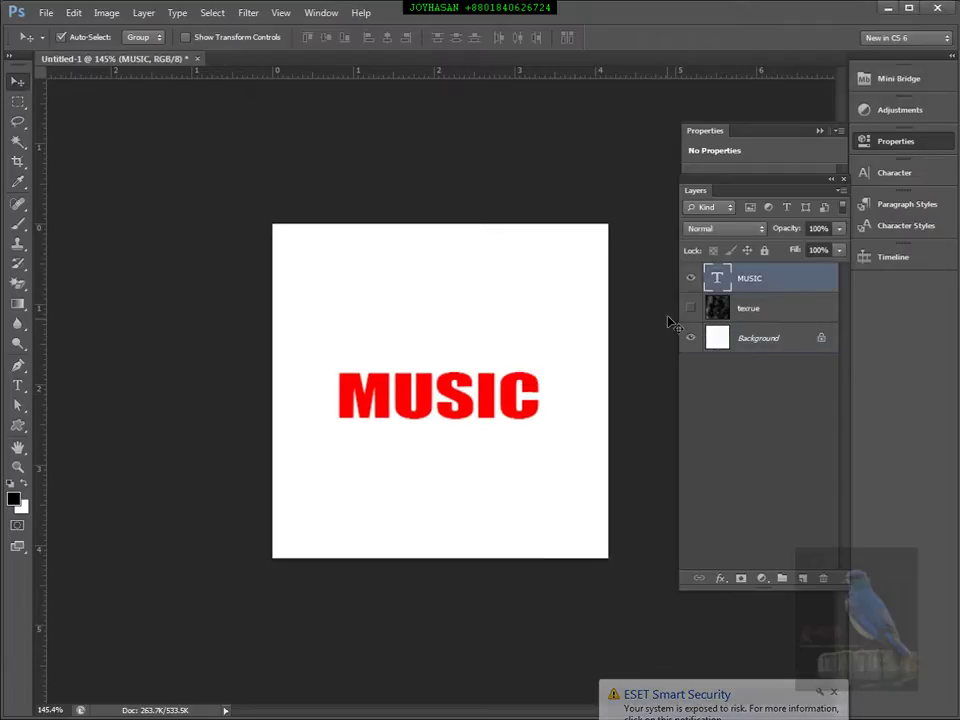
Fill the Background layer with the black foreground color using the Paint Bucket tool
click(720, 338)
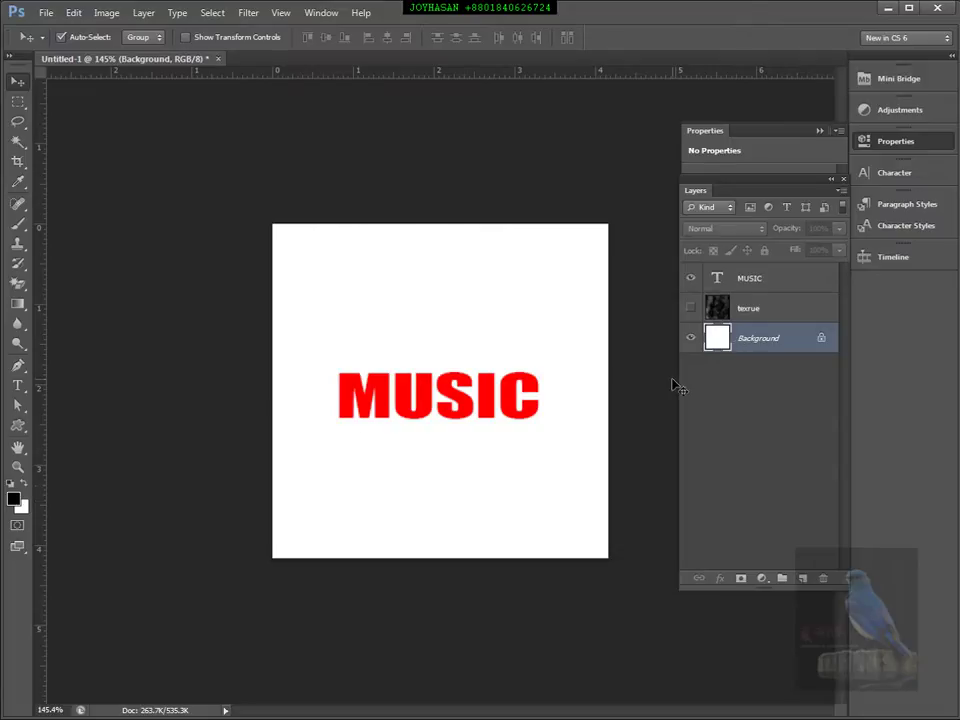
click(810, 424)
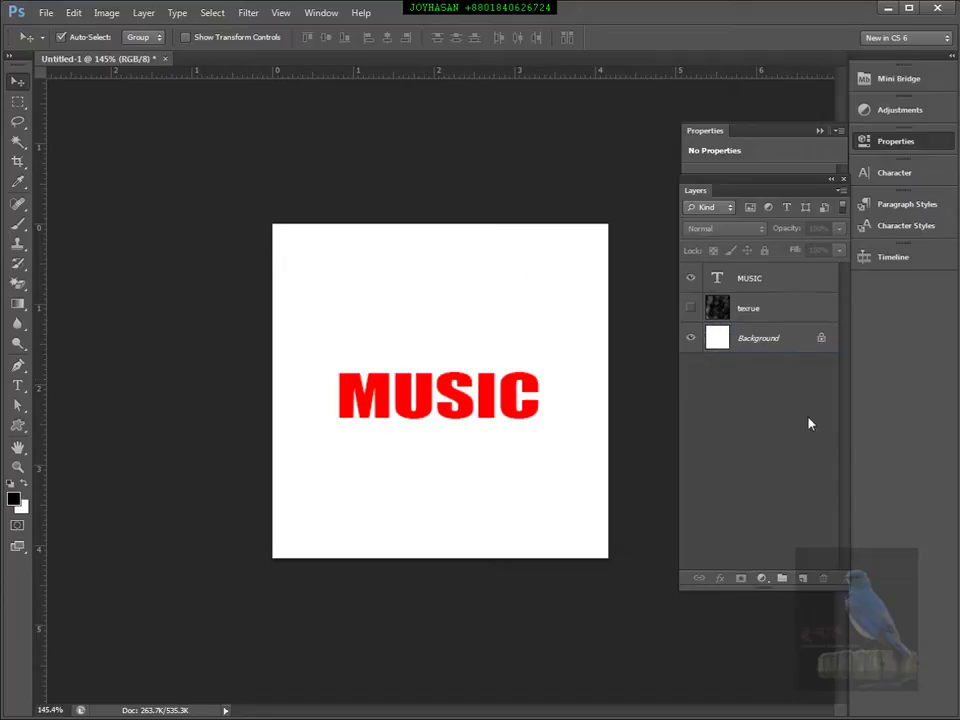
click(720, 346)
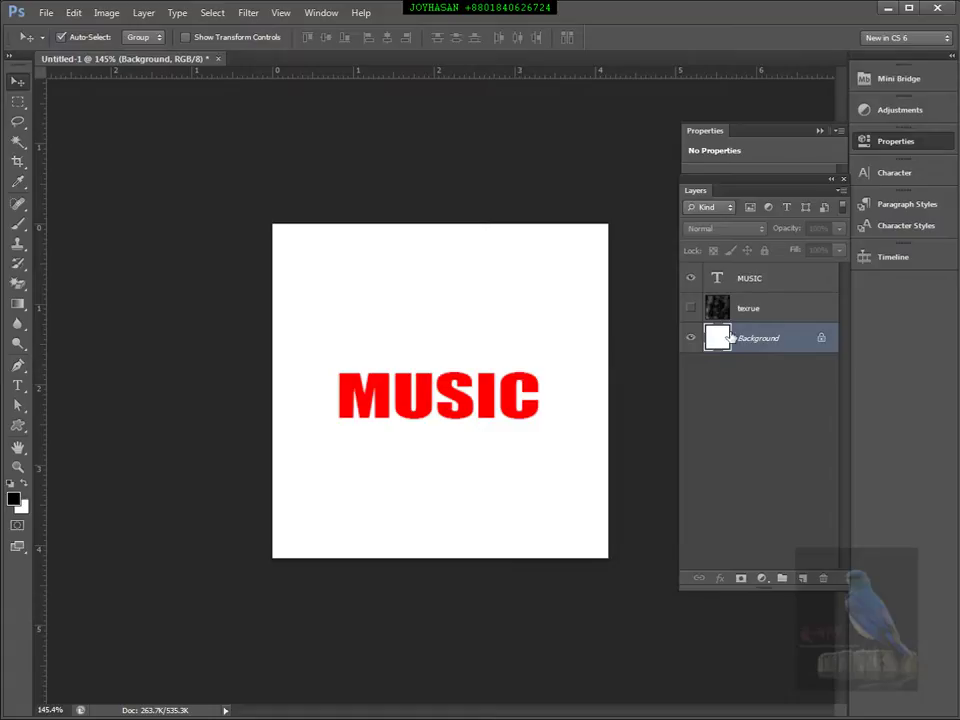
click(16, 305)
click(75, 316)
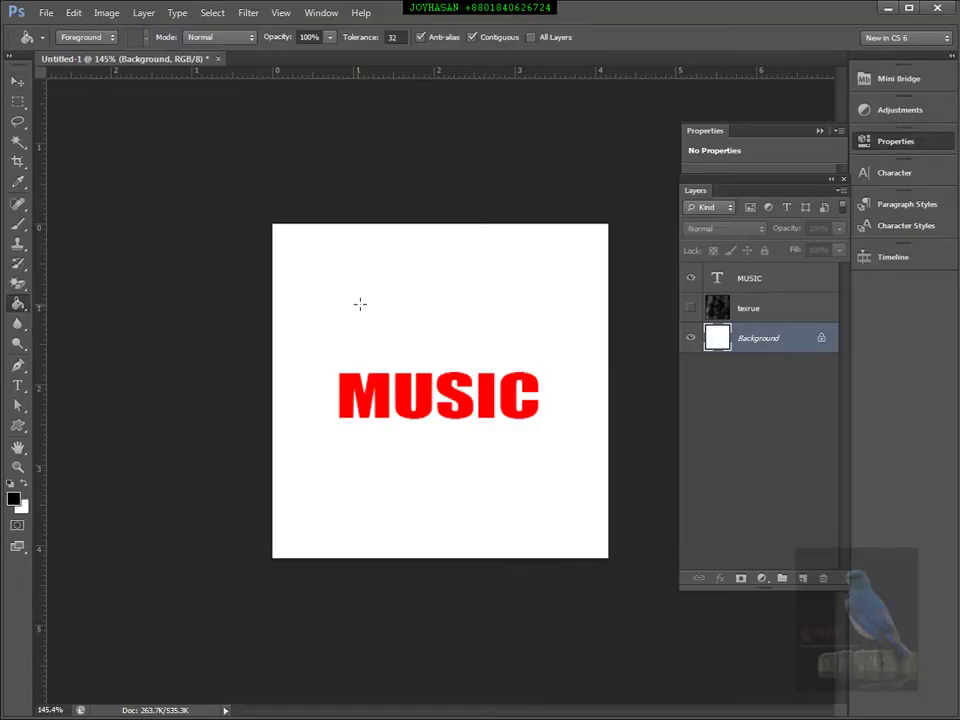
click(413, 303)
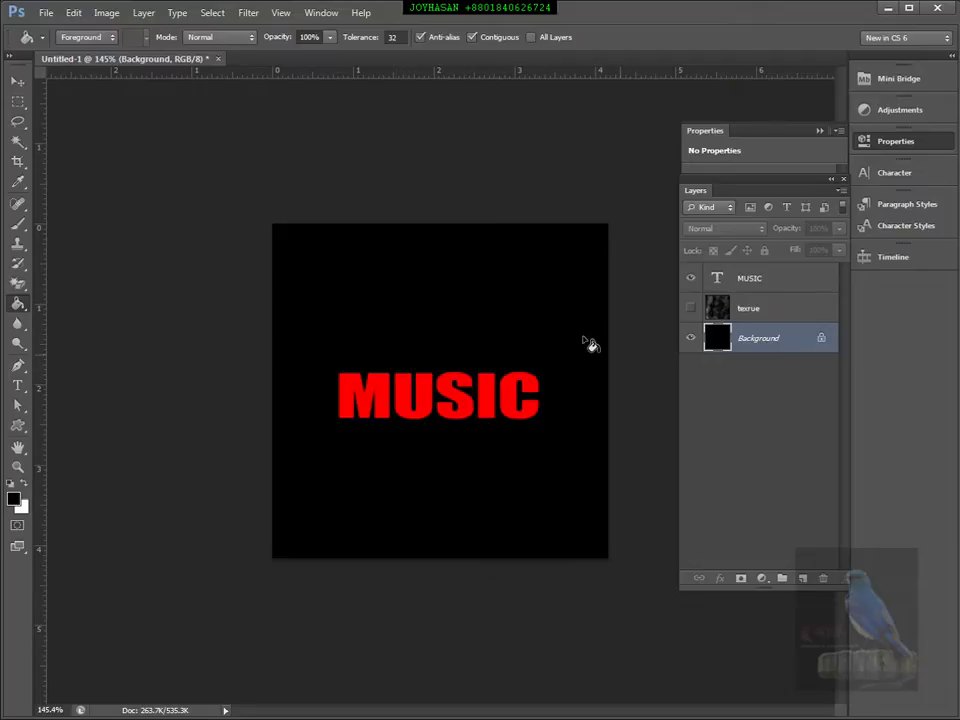
Nudge the MUSIC text up slightly and change its color to white
click(17, 80)
click(410, 403)
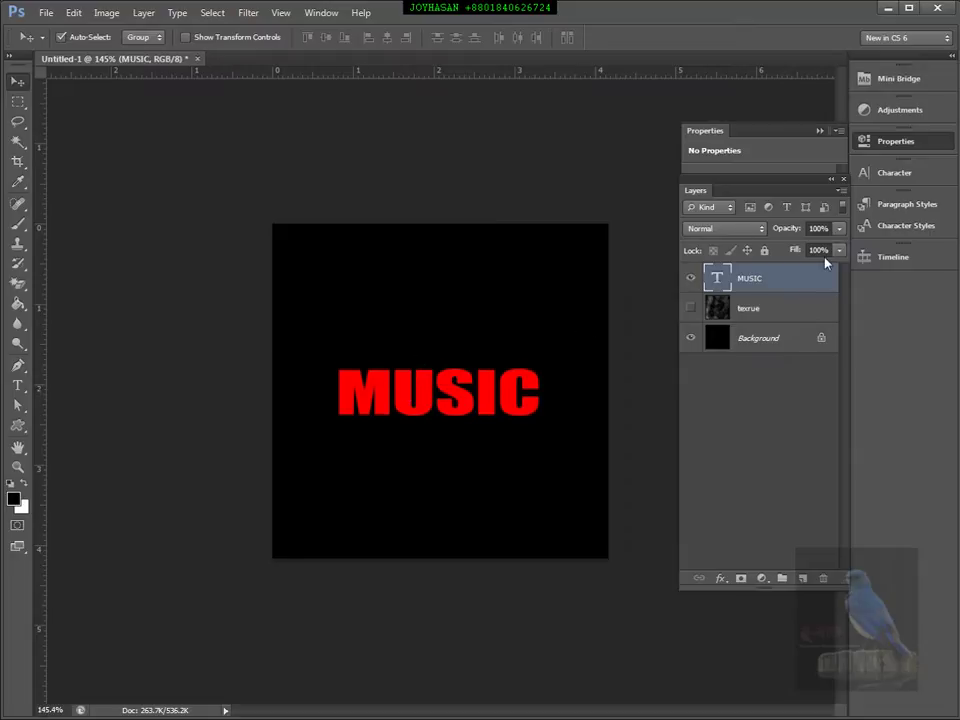
double_click(720, 278)
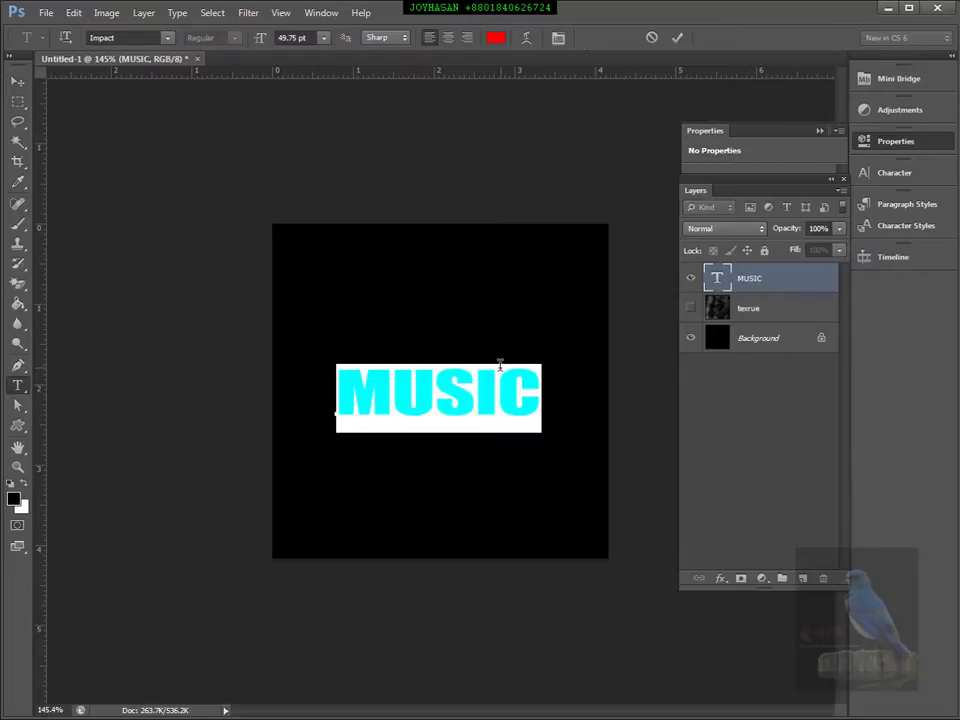
click(496, 37)
mouse_move(546, 169)
mouse_down()
mouse_move(531, 148)
mouse_move(472, 121)
mouse_up()
click(812, 113)
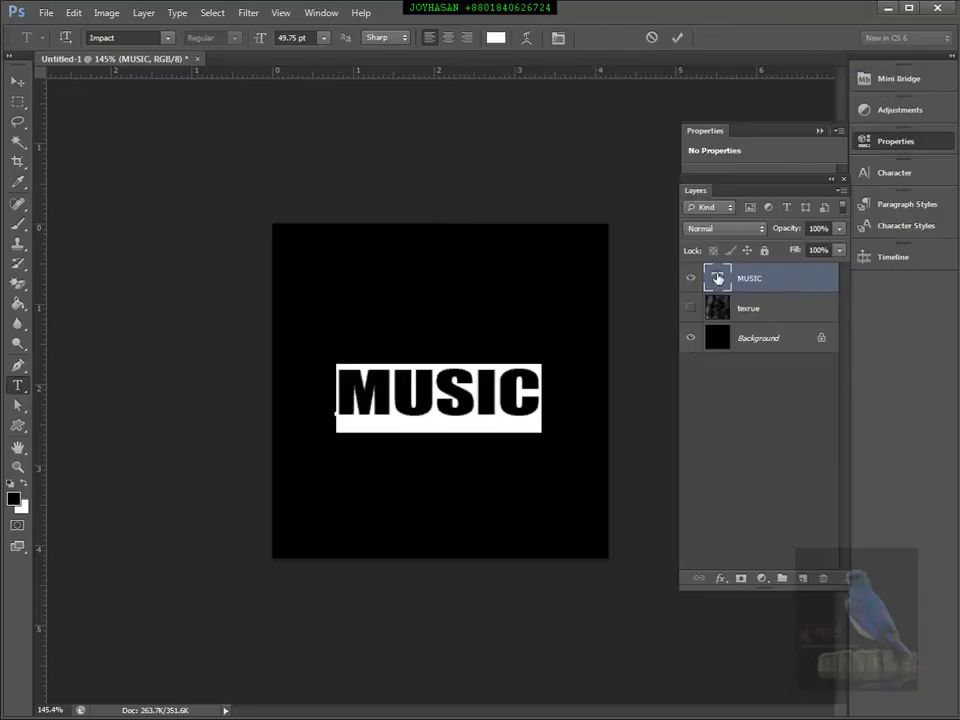
Commit the MUSIC text edit and move the text slightly down on the canvas
key(ctrl+Return)
key(v)
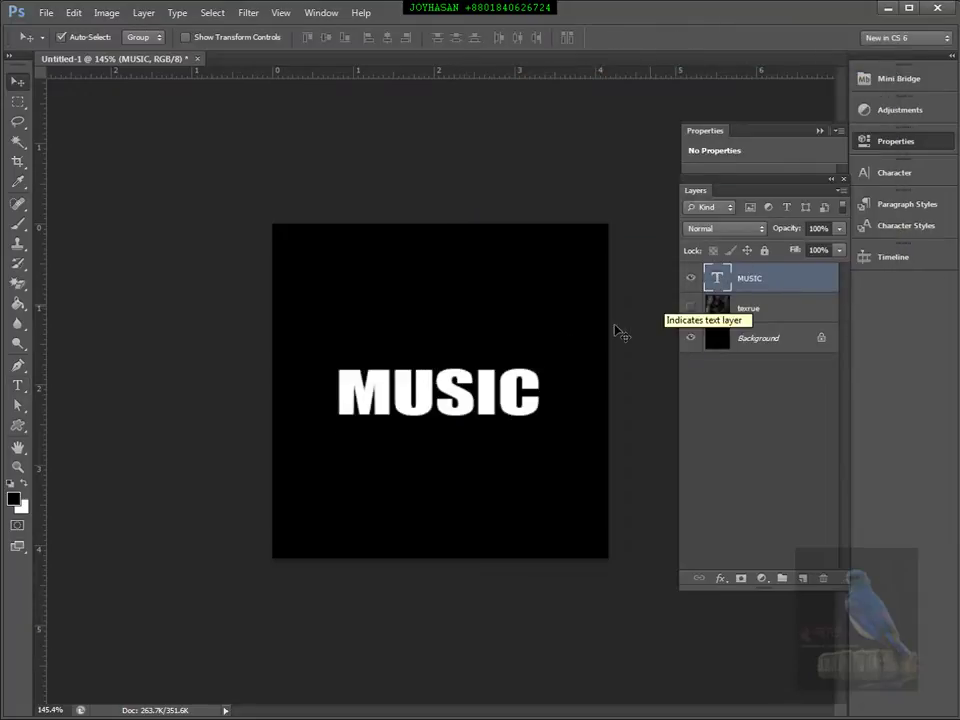
click(468, 396)
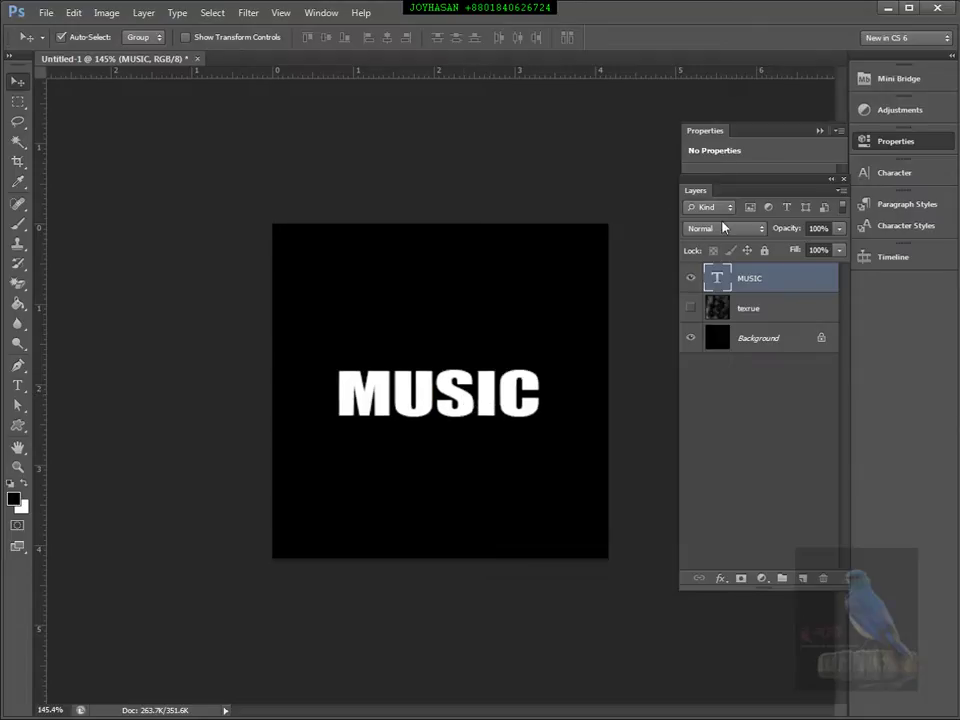
Change the font of the MUSIC text to BigNoodleTitling in the Regular style
double_click(718, 278)
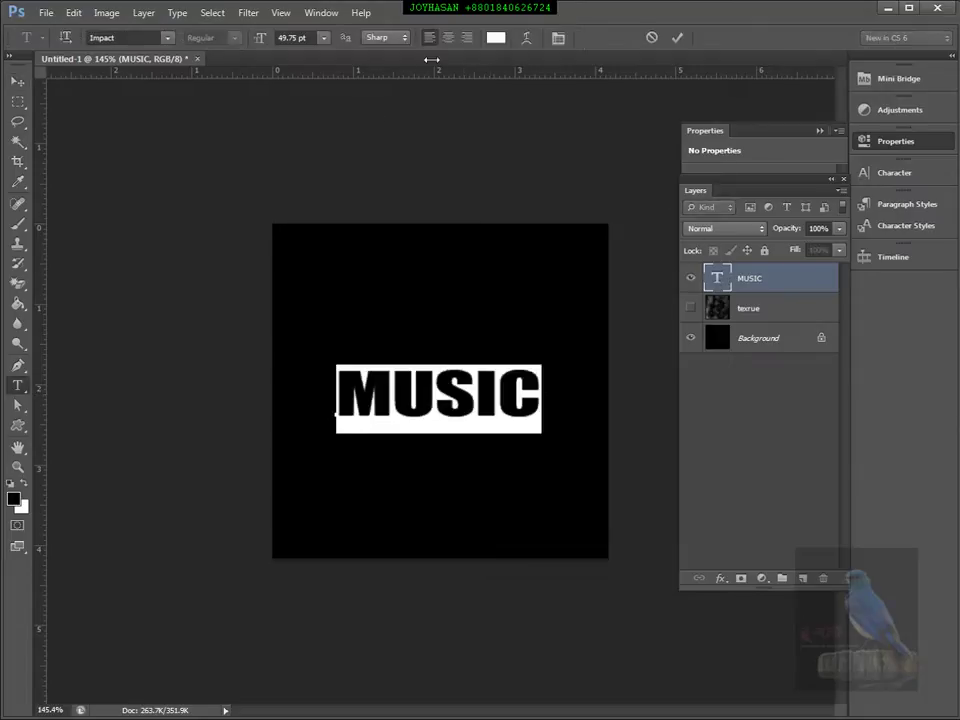
click(106, 37)
key(Down)
key(Down)
key(Down)
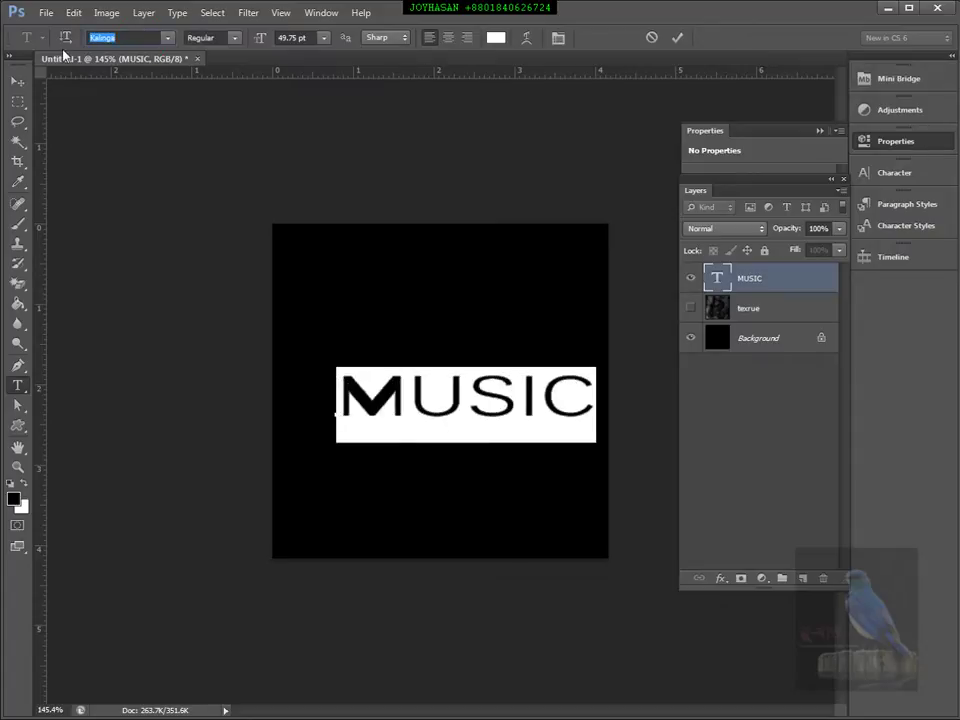
key(Down)
key(Down)
key(Down)
key(Down)
key(Down)
key(Down)
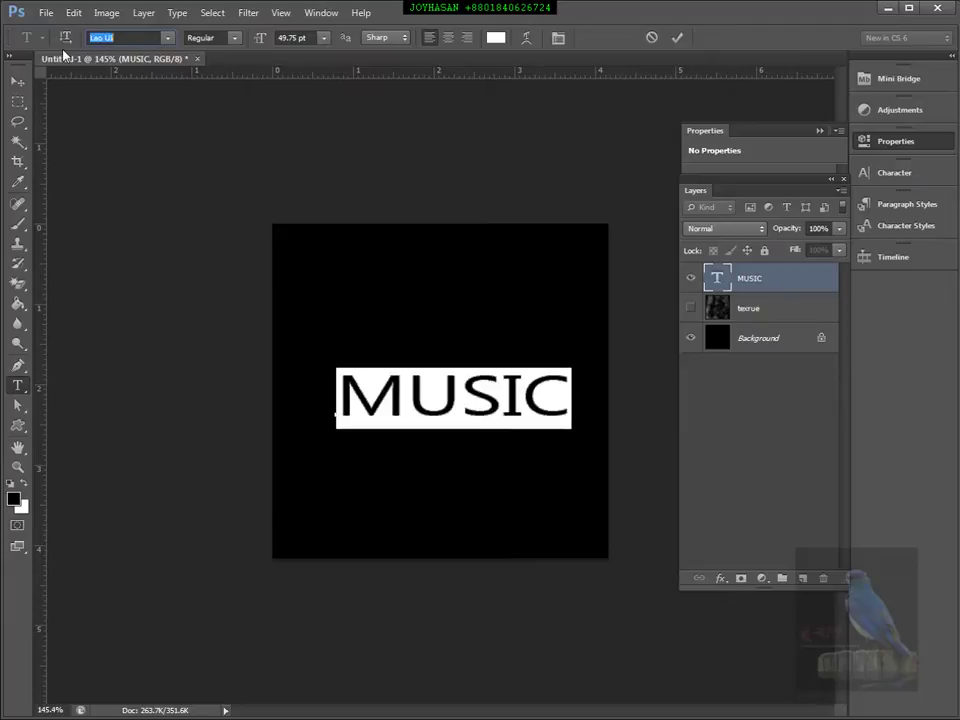
key(Down)
key(Down)
key(Down)
key(Down)
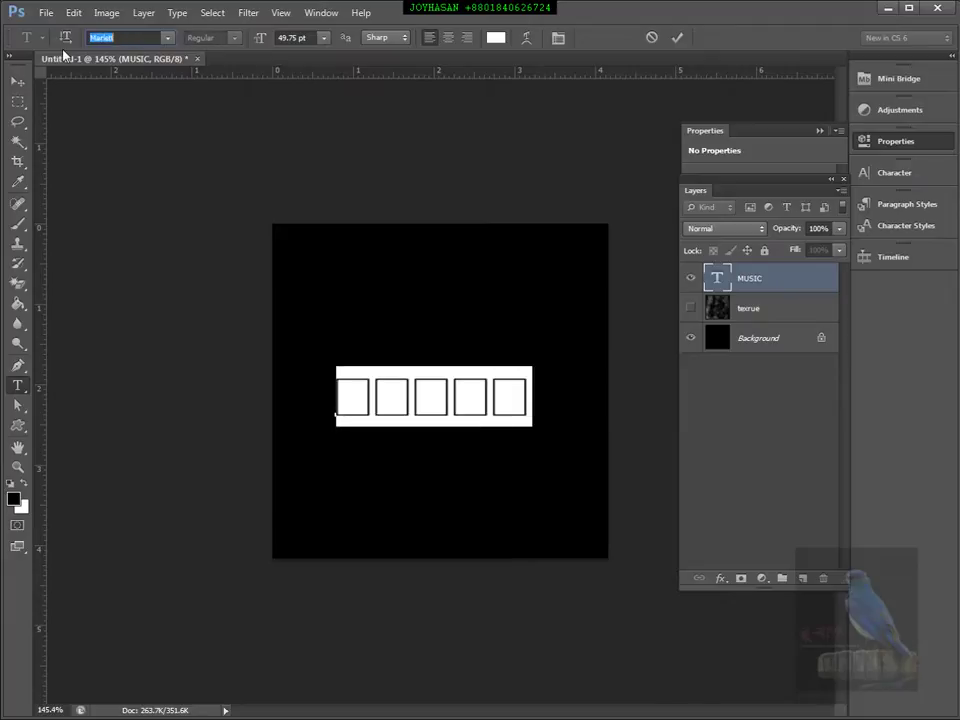
key(Down)
key(Down)
key(Down)
key(Down)
key(Down)
key(Down)
key(Down)
key(Down)
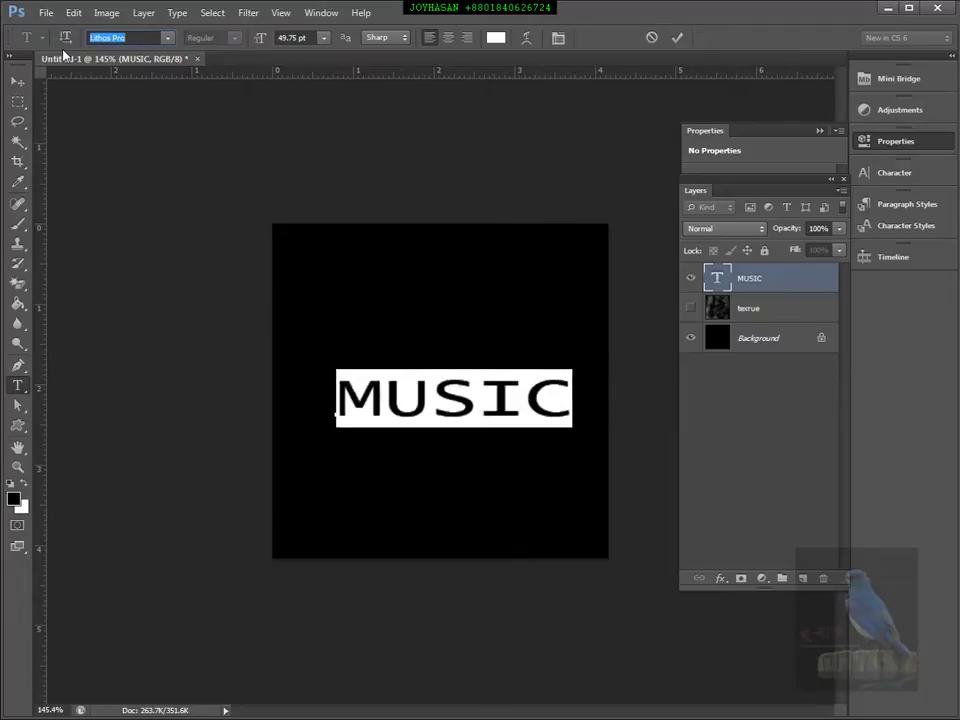
key(Down)
key(Down)
key(Down)
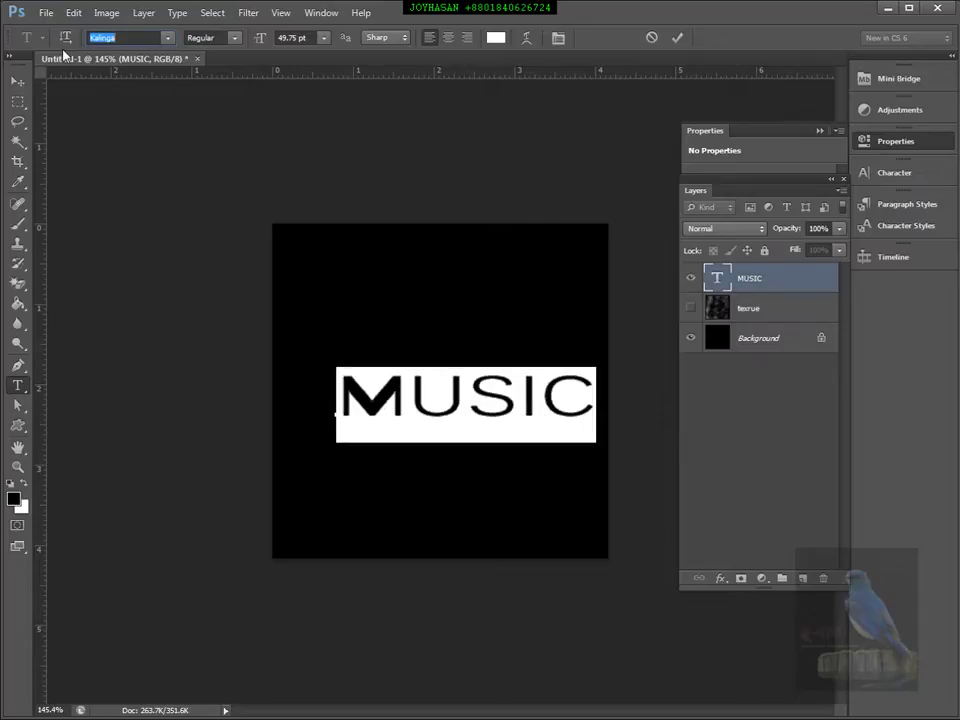
key(Up)
key(Up)
key(Up)
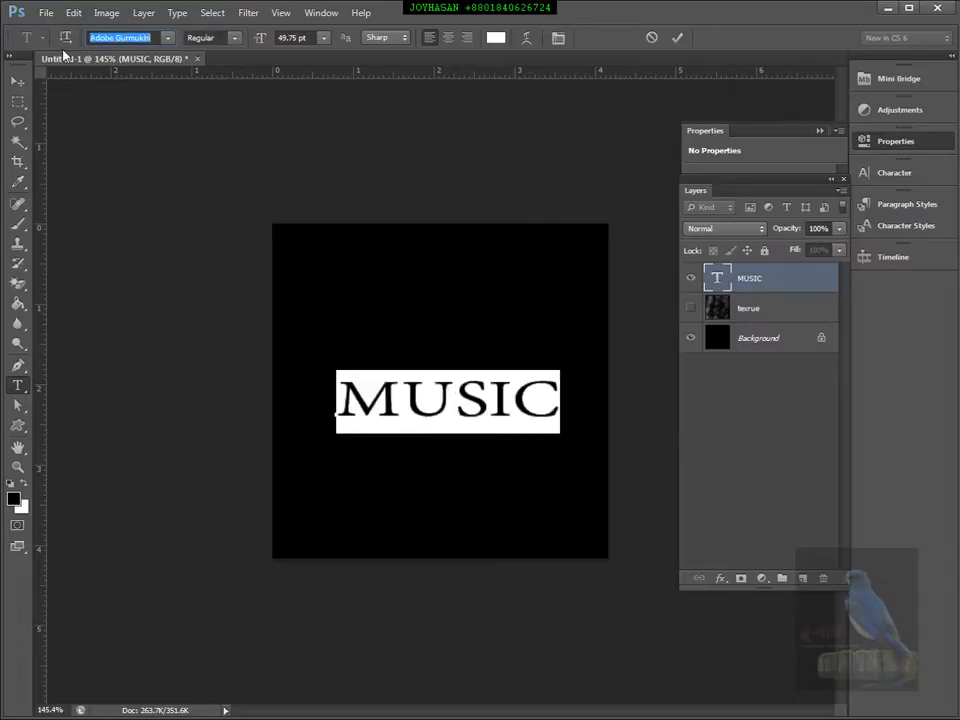
key(Up)
key(Up)
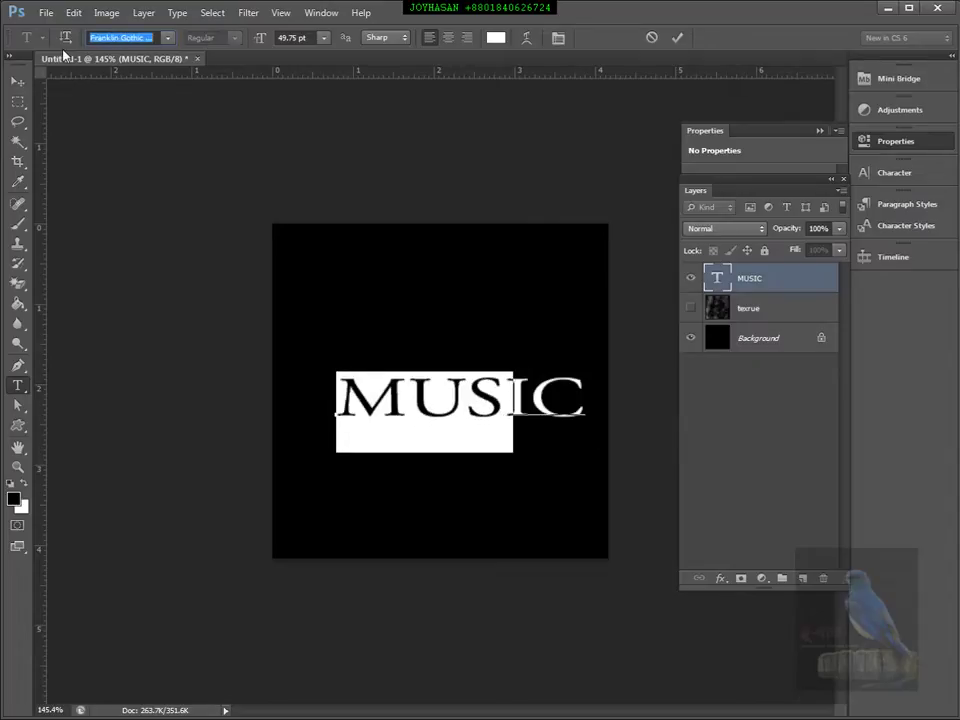
key(Up)
key(Up)
key(Up)
key(Up)
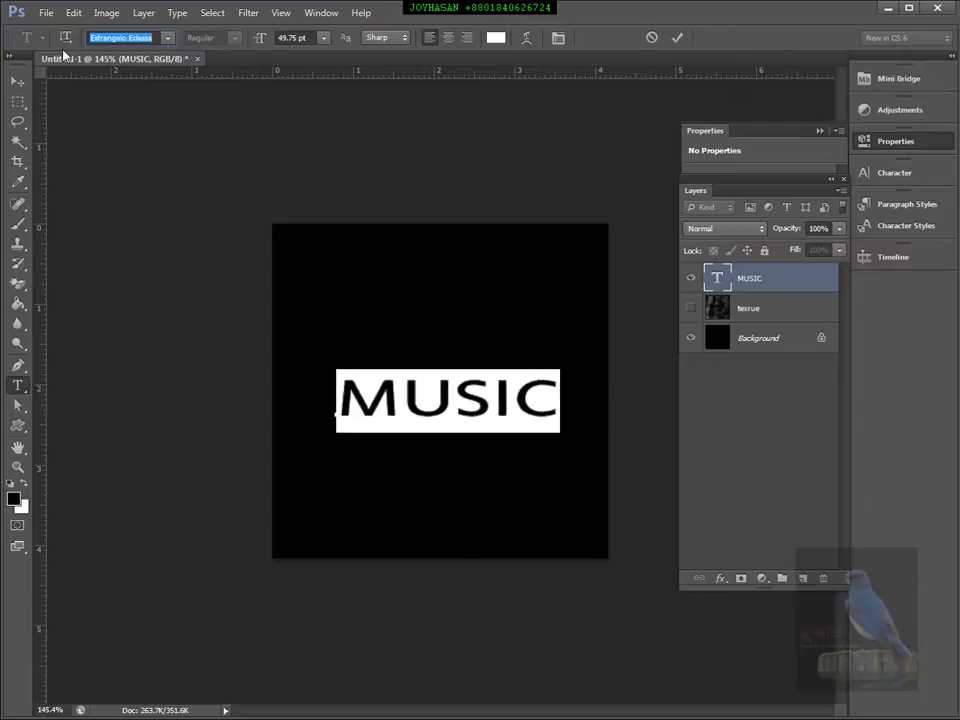
key(Up)
key(Up)
key(Up)
key(Up)
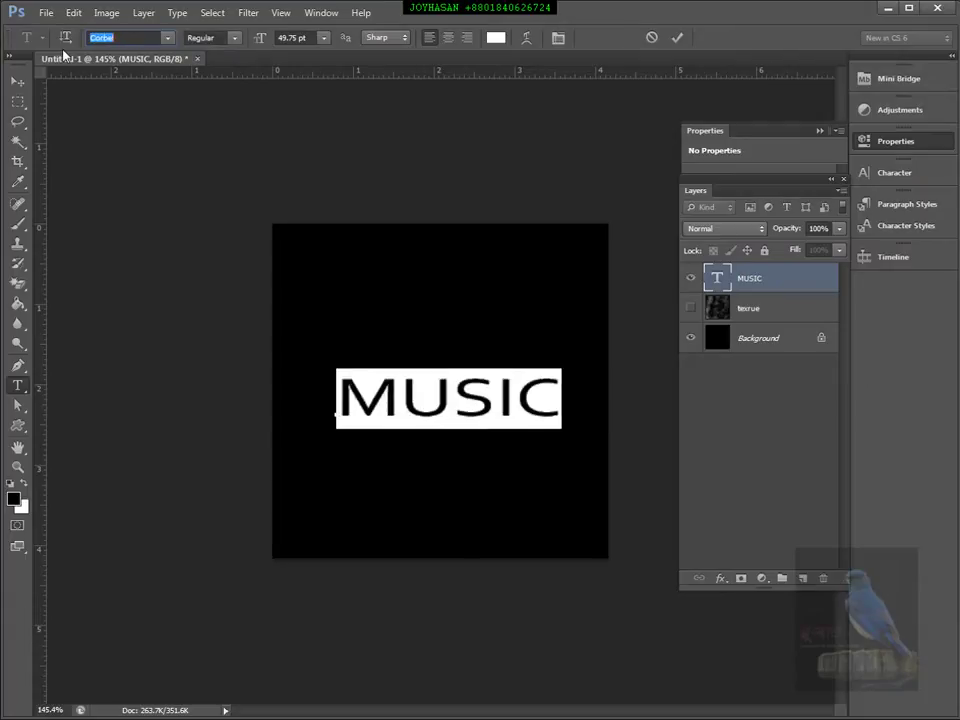
key(Up)
key(Up)
key(Up)
key(Up)
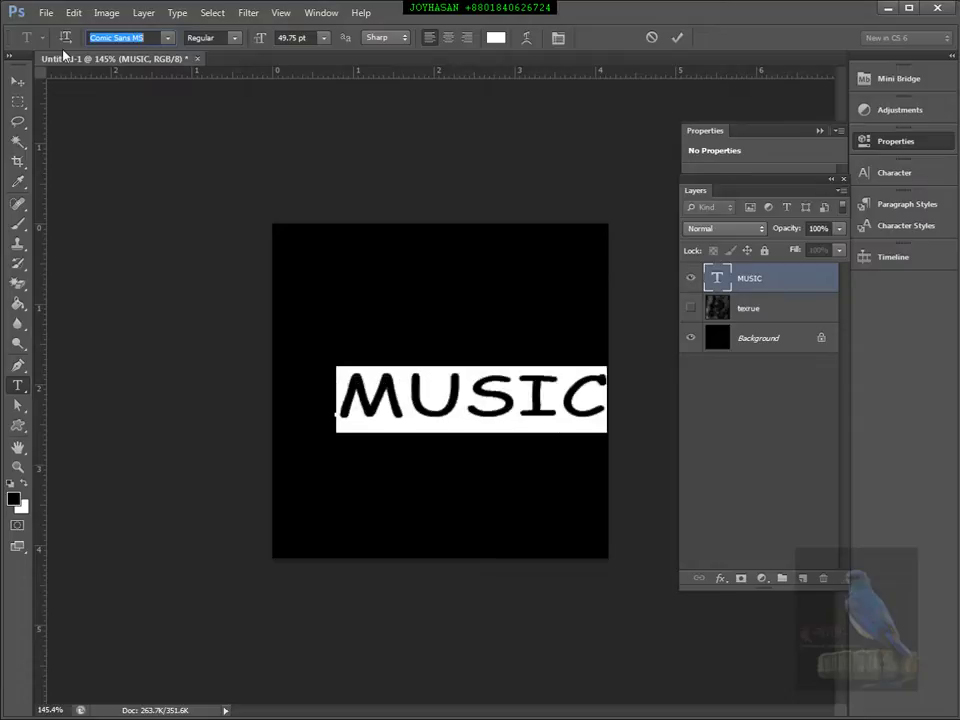
key(Up)
key(Up)
key(Up)
key(Up)
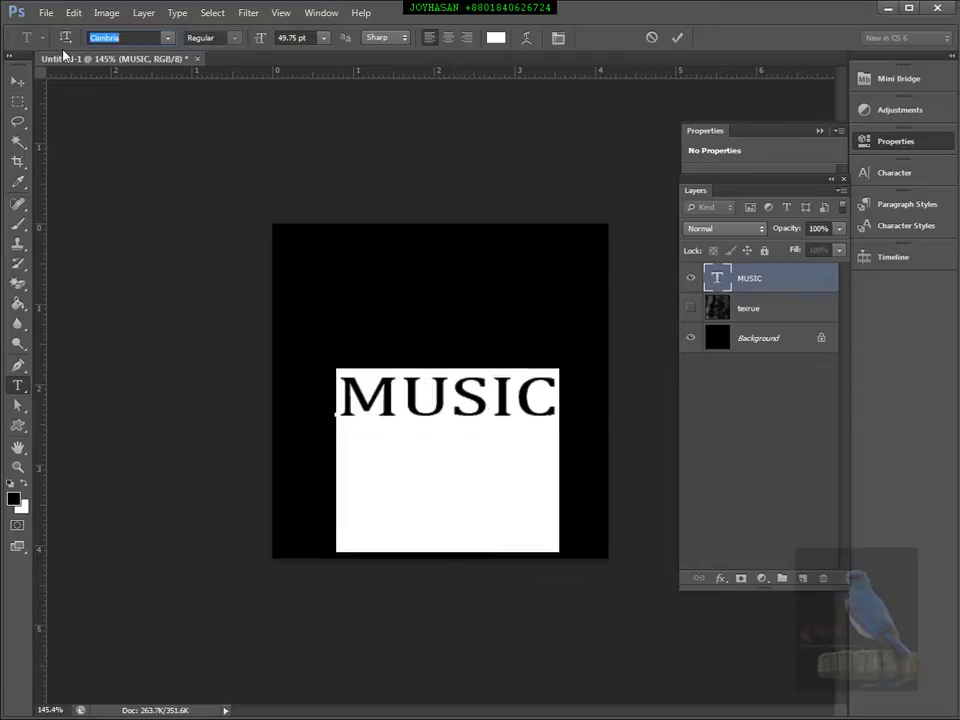
key(Up)
key(Up)
key(Up)
key(Up)
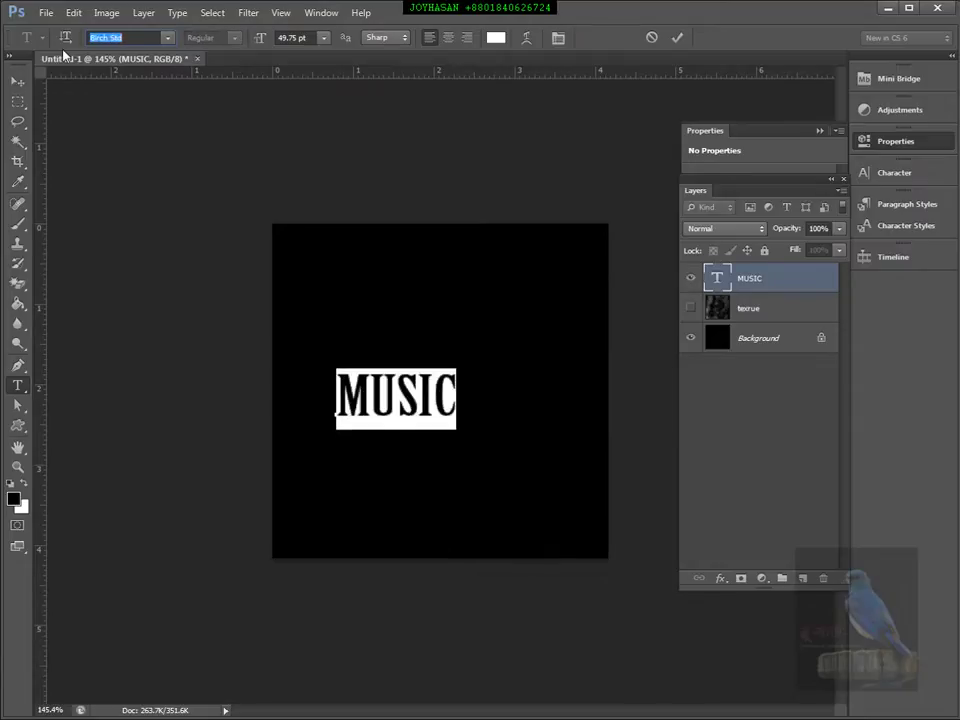
key(Up)
key(Up)
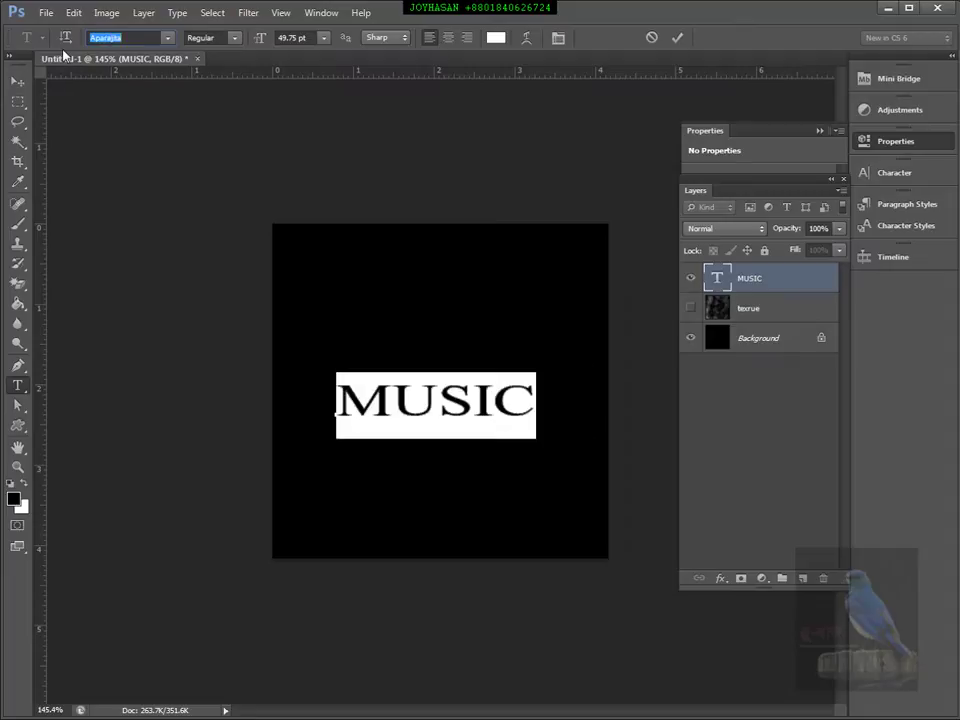
key(Down)
key(Down)
key(Down)
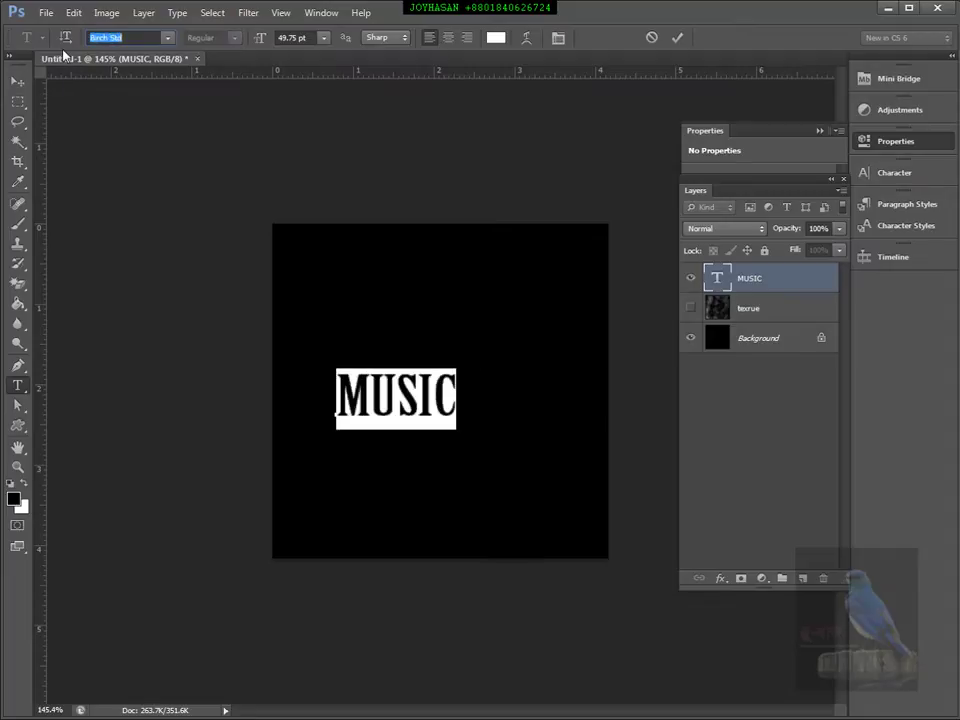
key(Up)
key(Down)
key(Up)
key(Up)
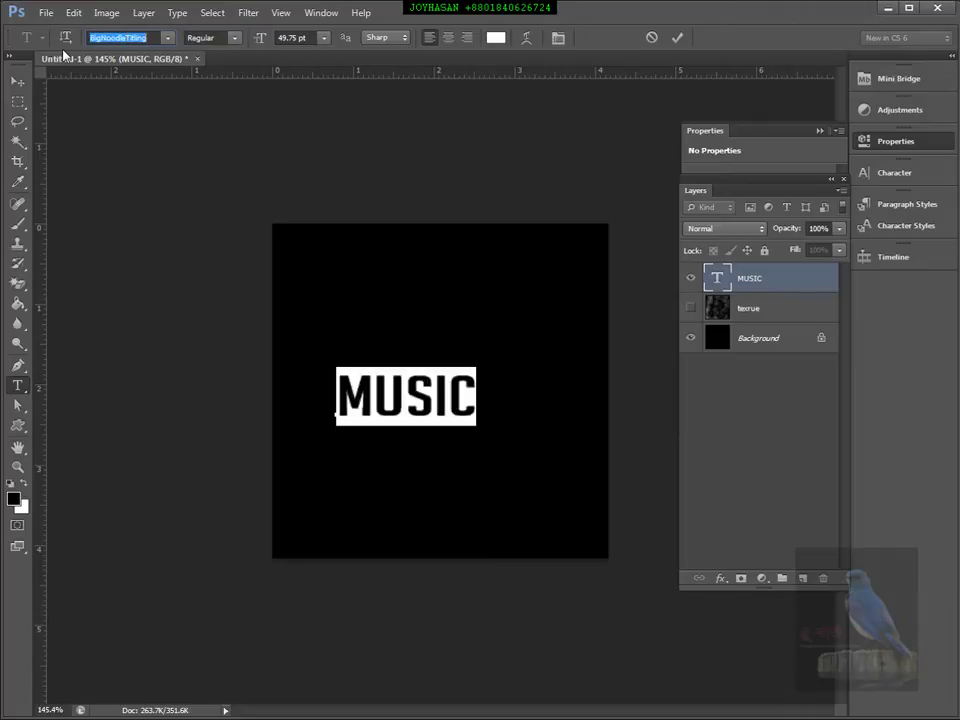
click(232, 38)
click(218, 57)
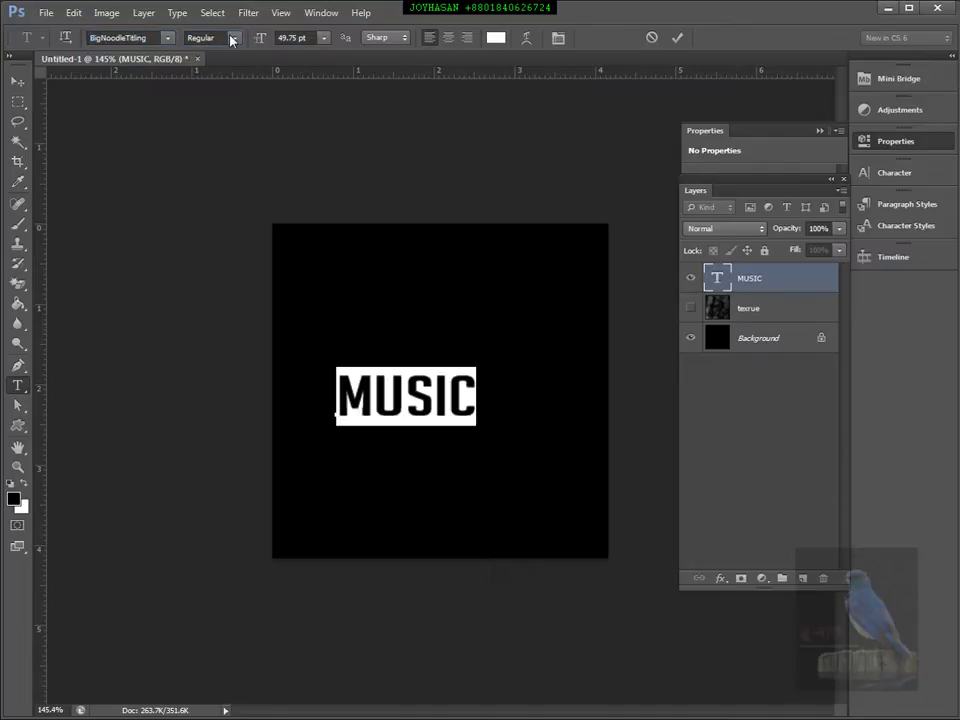
Enlarge the MUSIC text to about 122% with Free Transform and center it on the canvas
click(17, 80)
drag(414, 398, 489, 444)
drag(450, 394, 460, 413)
key(ctrl+t)
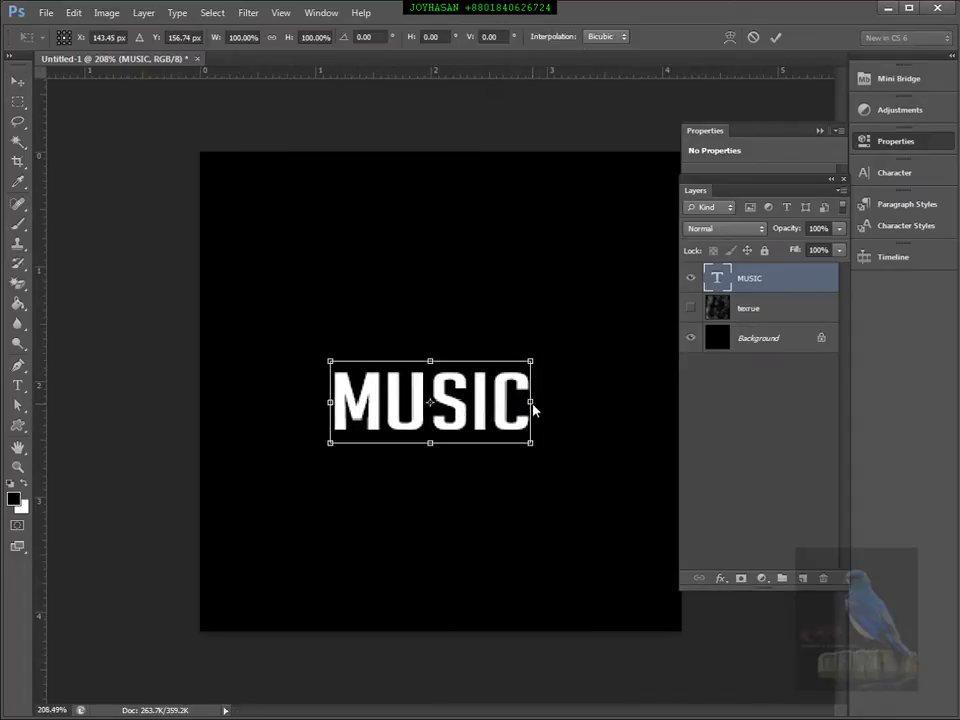
drag(530, 361, 553, 347)
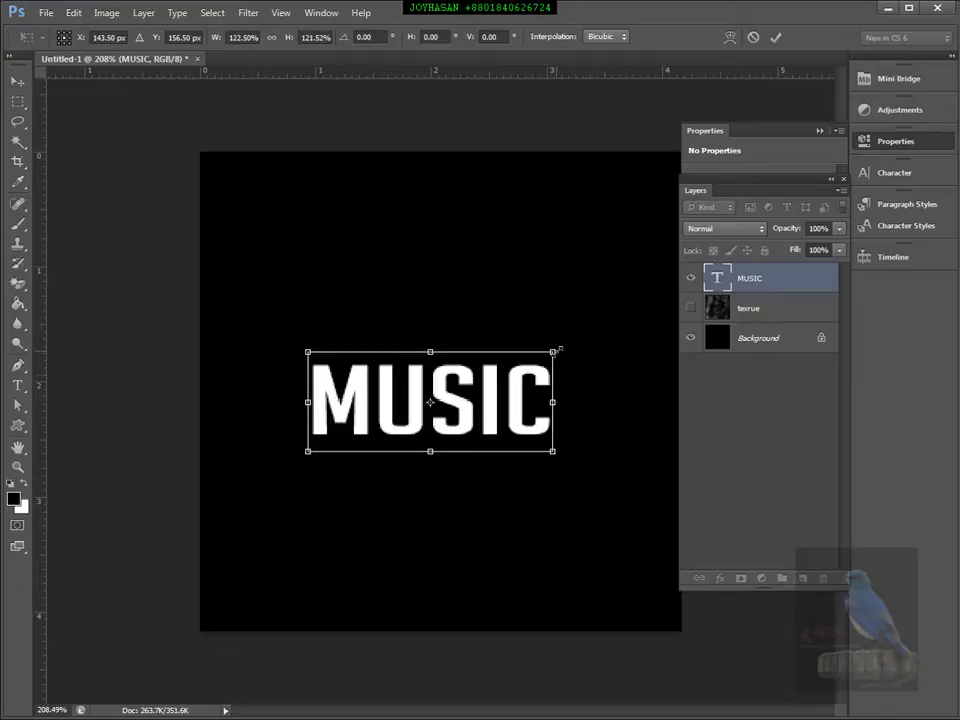
key(Return)
drag(461, 407, 471, 408)
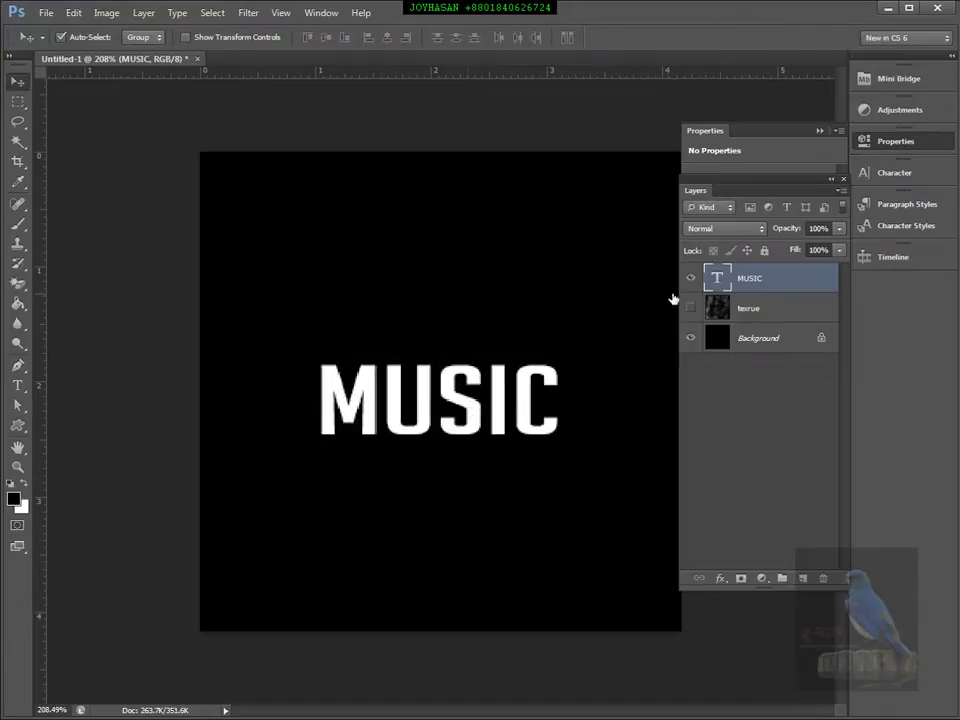
Duplicate the MUSIC text layer beneath the original and start a Motion Blur on the upper MUSIC layer, rasterizing its type
alt+drag(722, 278, 724, 290)
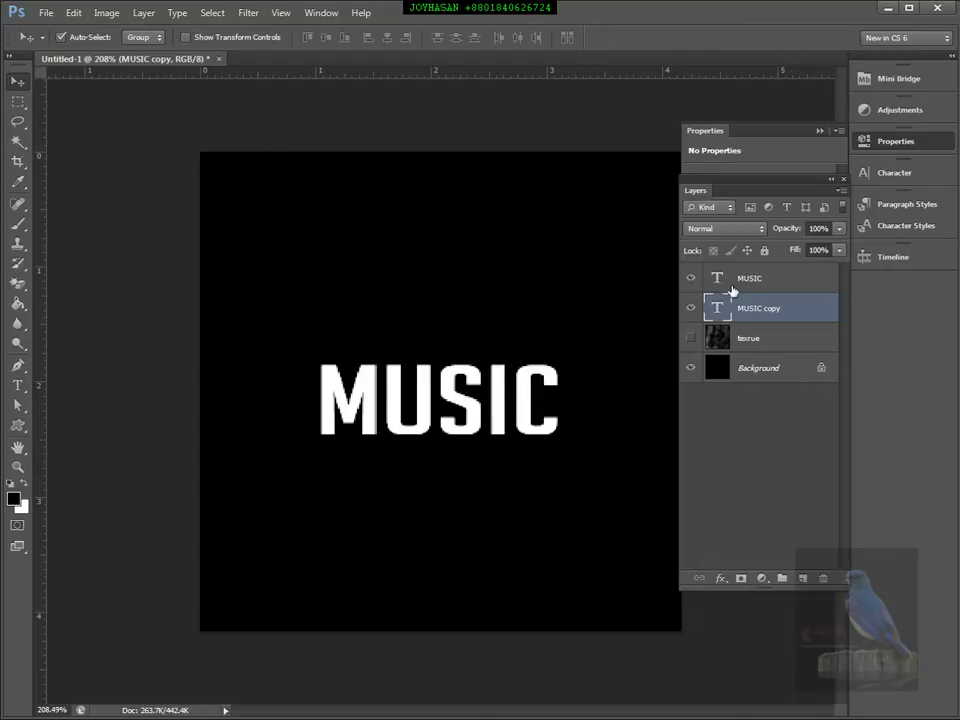
click(722, 281)
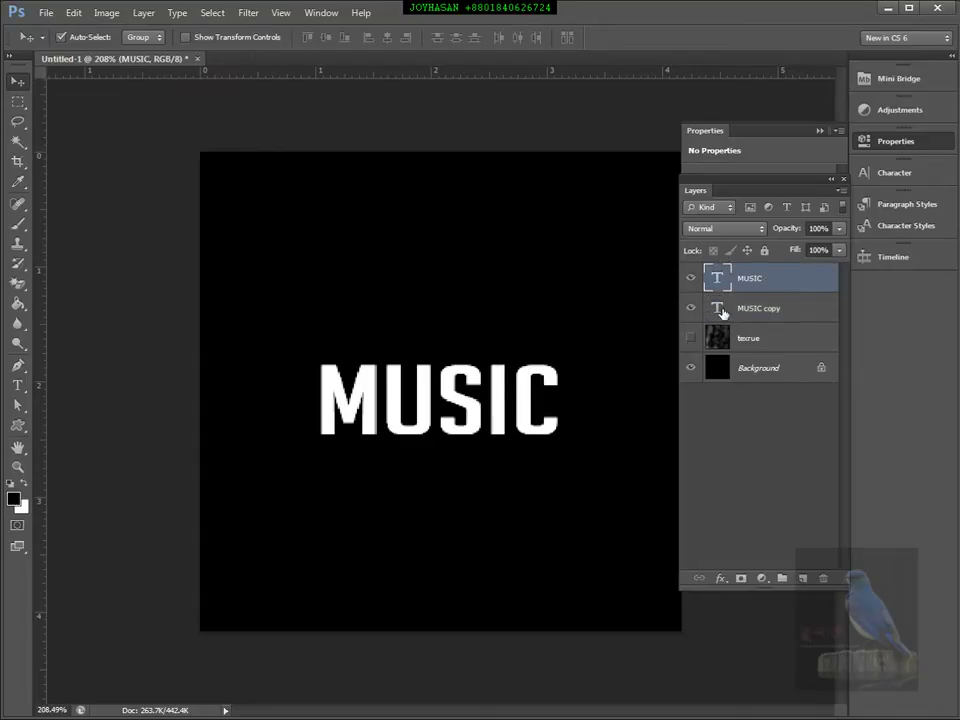
click(248, 13)
mouse_move(279, 184)
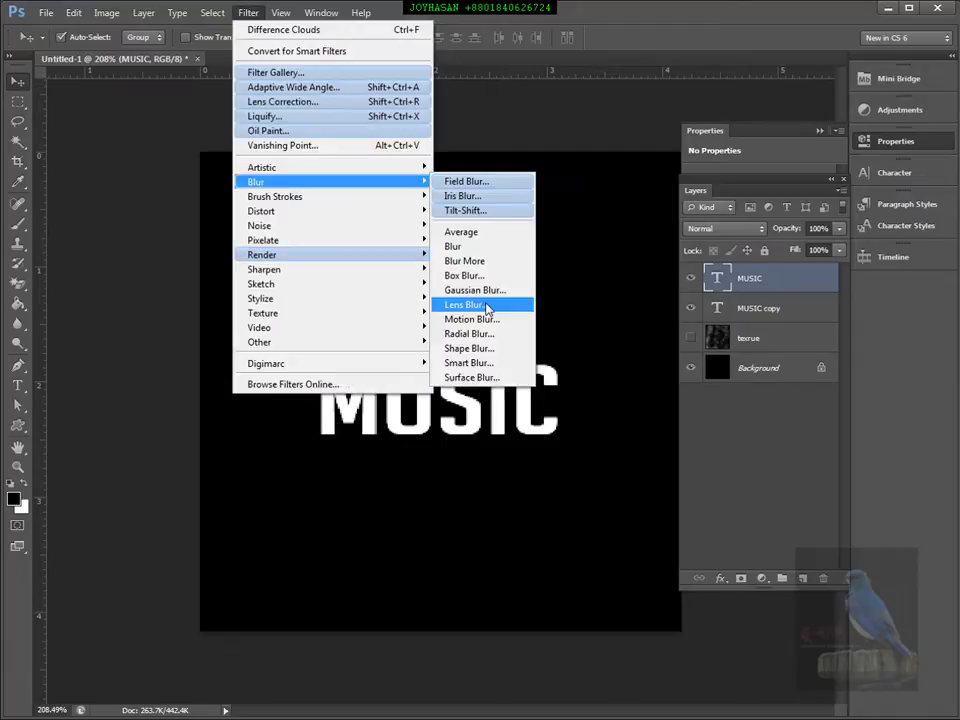
click(489, 320)
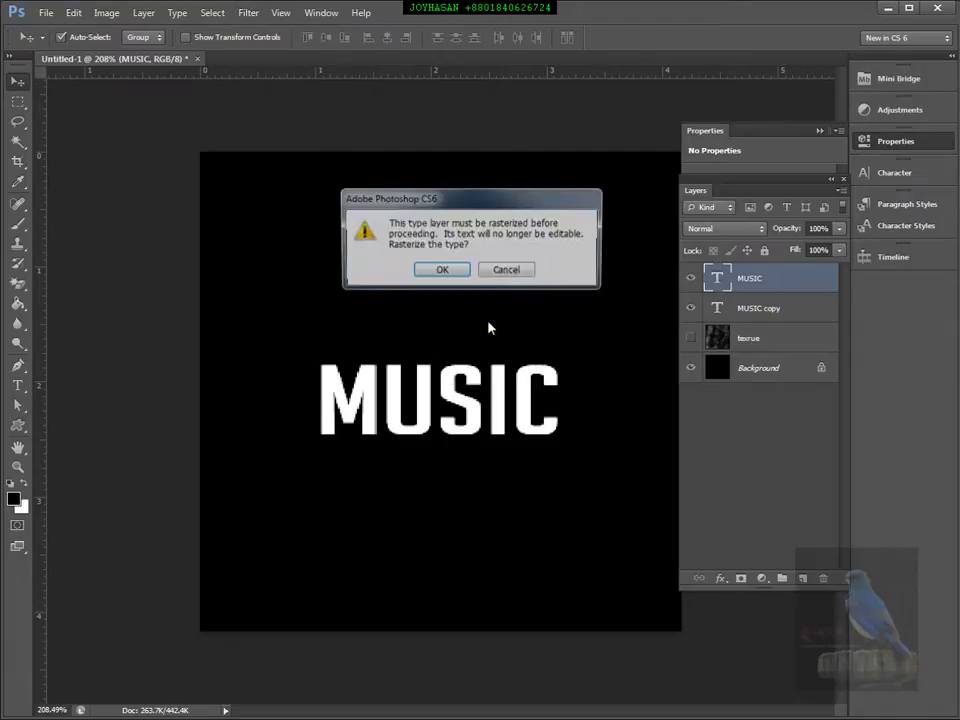
click(450, 270)
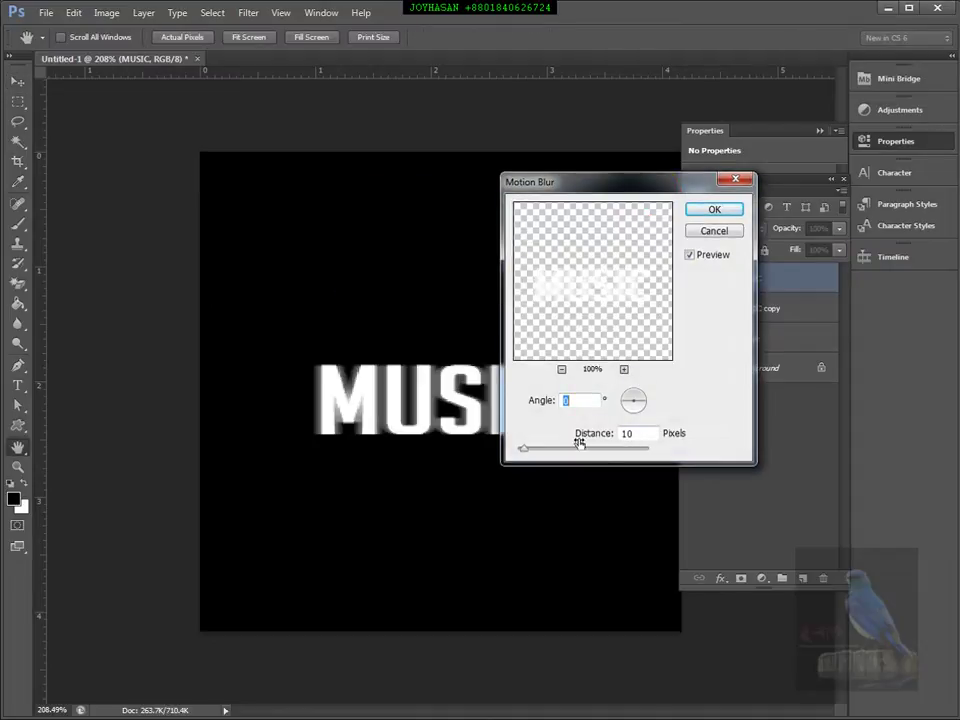
Apply Motion Blur to the rasterized MUSIC layer with a 90° angle and a distance of 276 pixels
drag(524, 449, 540, 452)
click(634, 398)
click(634, 399)
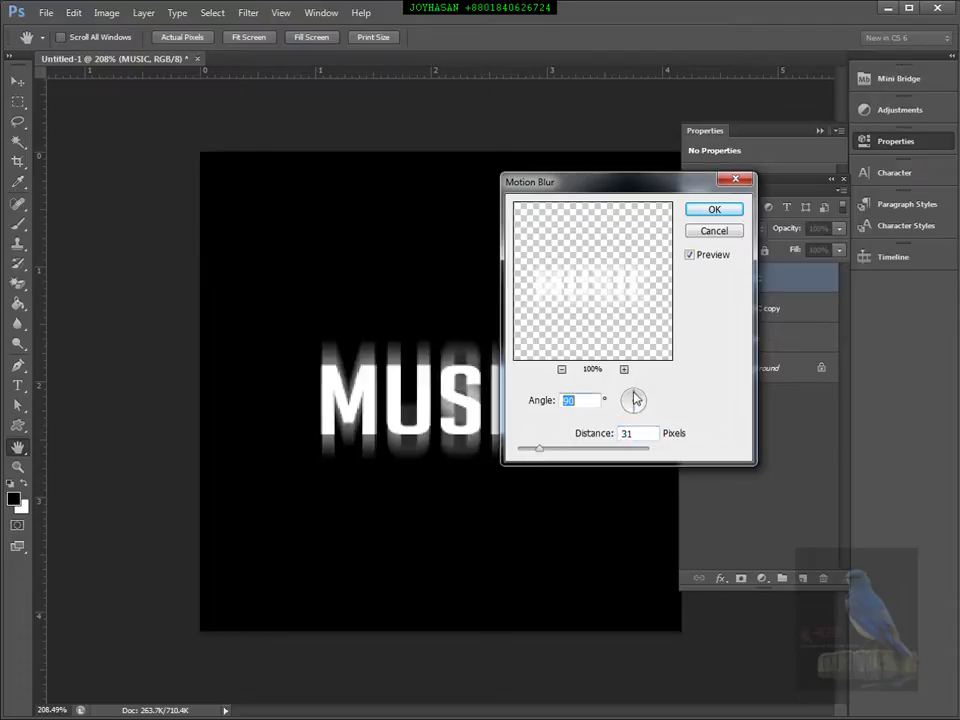
drag(548, 453, 600, 457)
drag(652, 181, 754, 175)
mouse_move(708, 441)
mouse_down()
mouse_move(720, 439)
mouse_move(710, 437)
mouse_up()
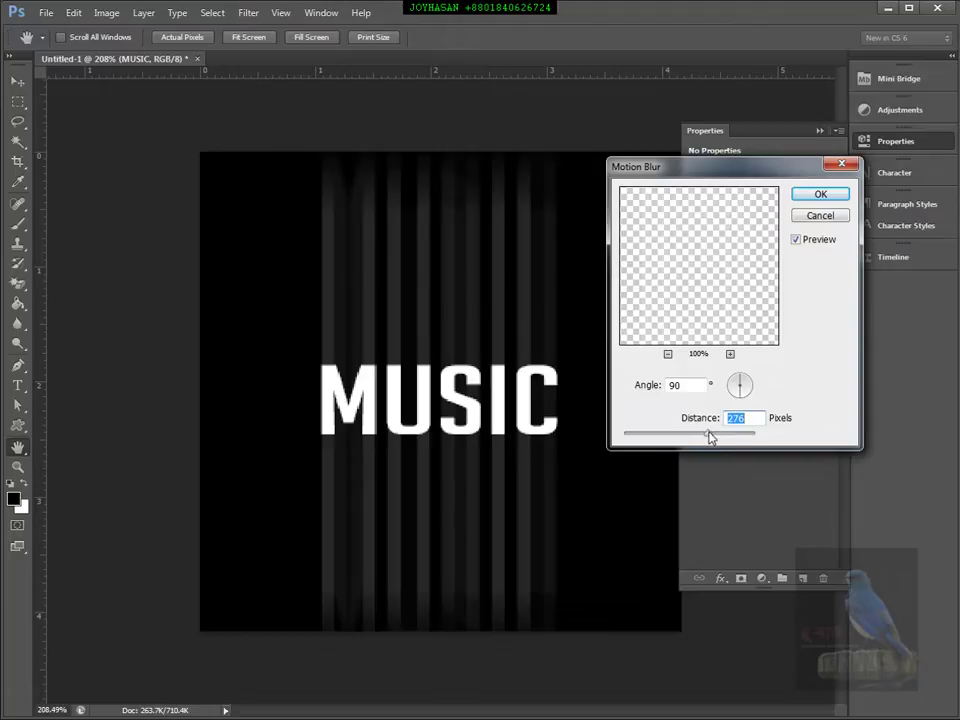
click(820, 195)
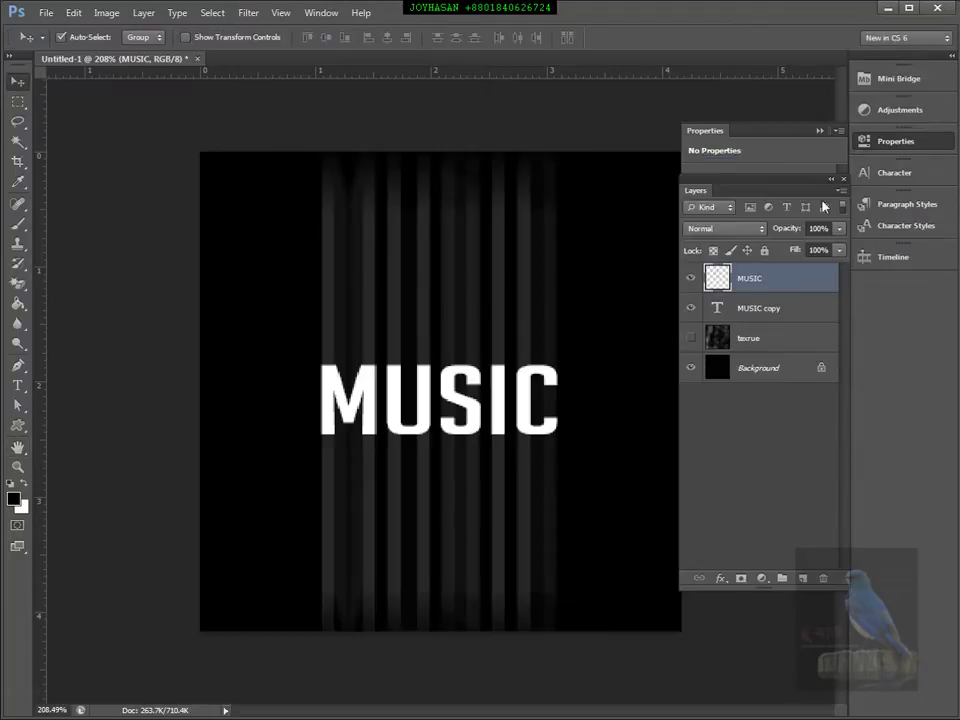
Duplicate the MUSIC copy text layer beneath itself, then rasterize the upper one with a 90° Motion Blur of 197 pixels
drag(730, 312, 730, 318)
click(720, 309)
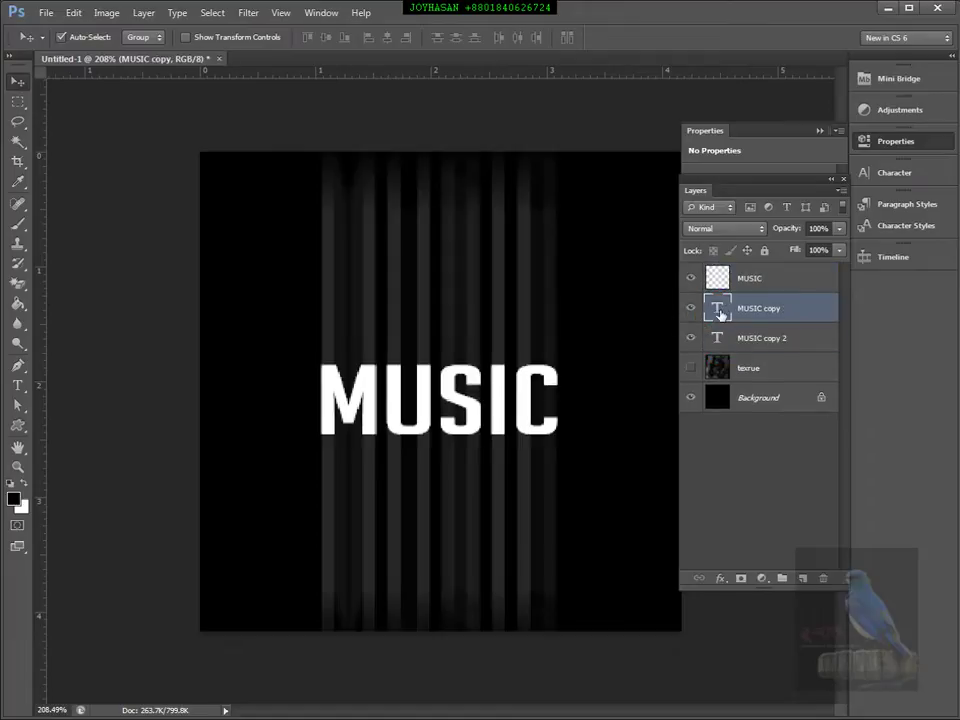
click(241, 17)
mouse_move(420, 255)
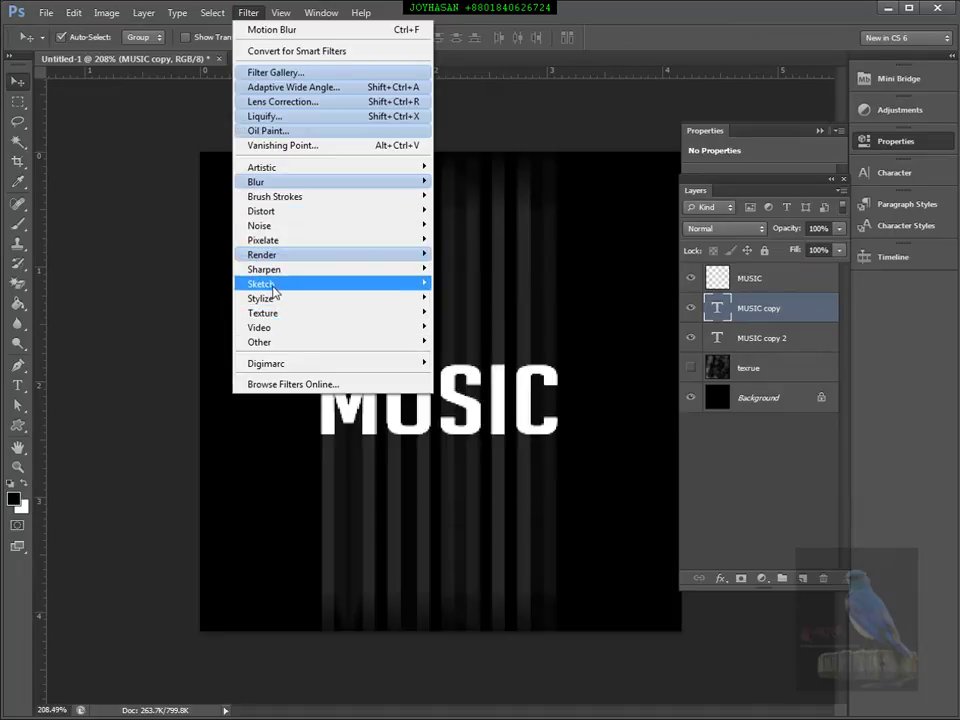
mouse_move(266, 182)
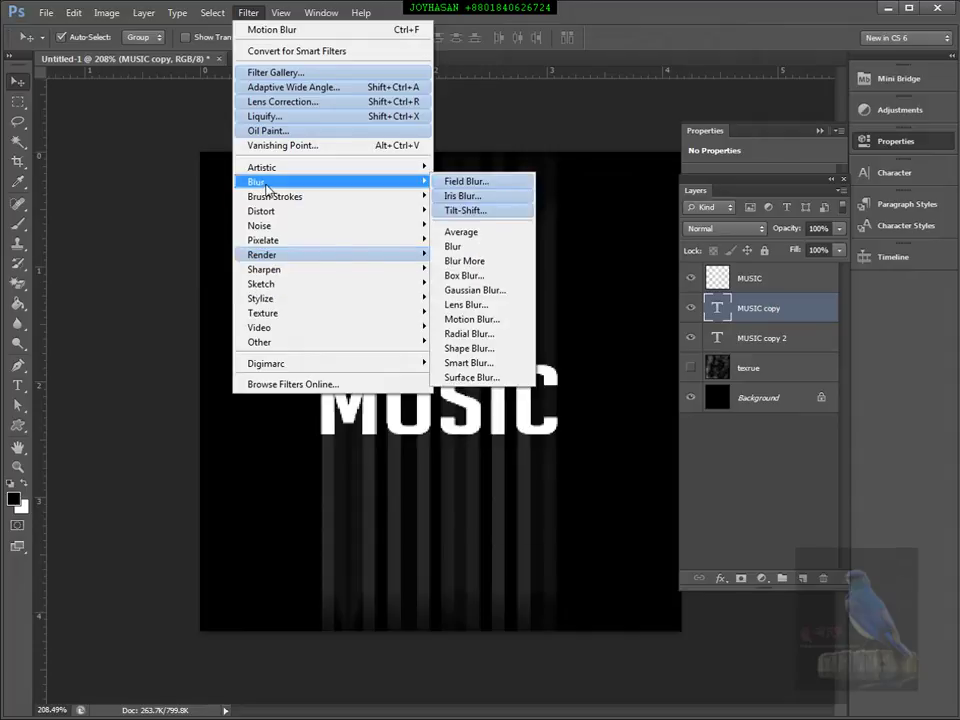
click(483, 320)
click(444, 269)
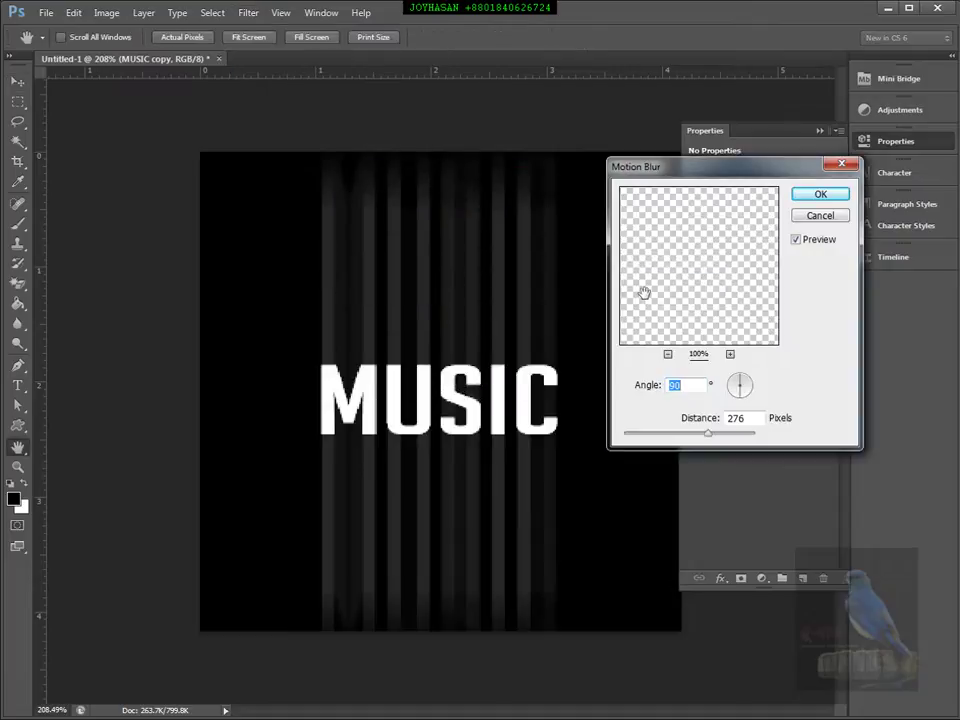
drag(713, 434, 690, 439)
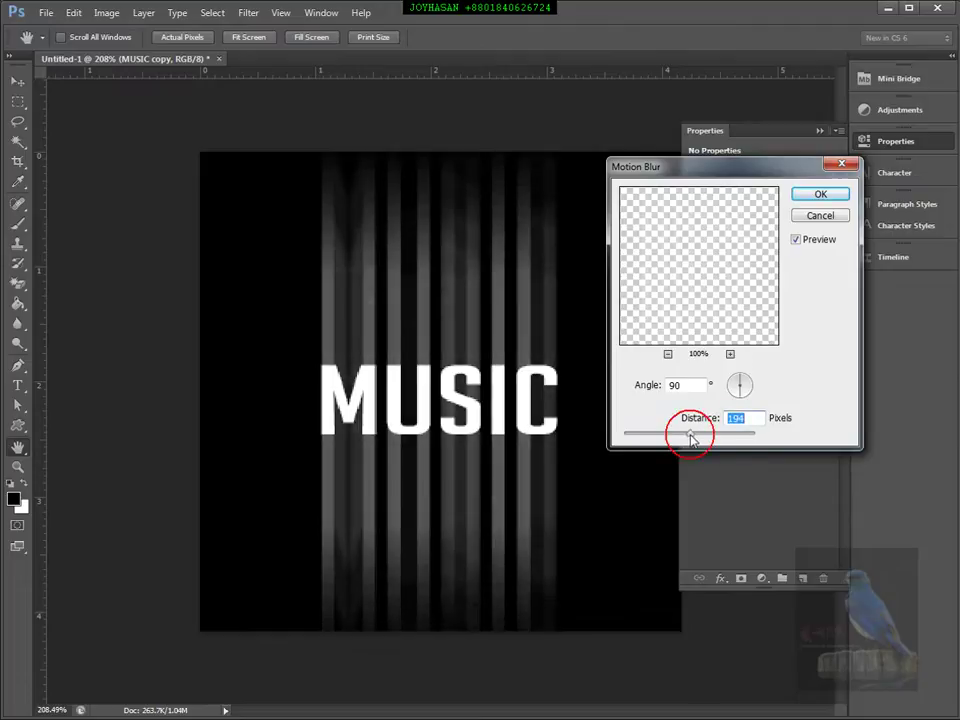
click(820, 196)
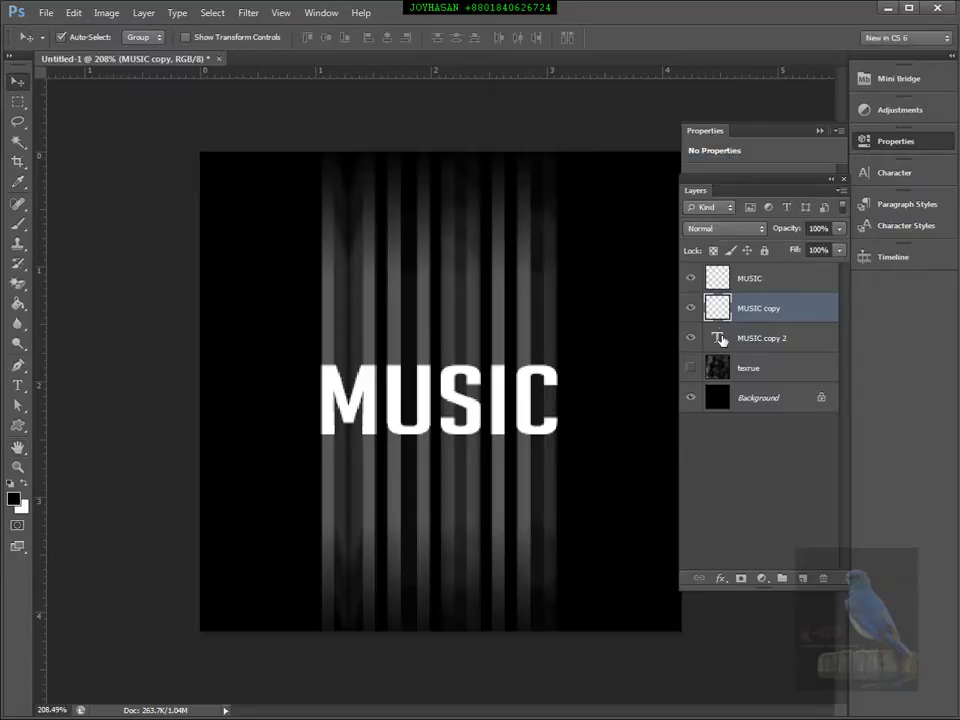
Duplicate the MUSIC copy 2 text layer beneath itself and apply a 90° Motion Blur of 111 pixels to the upper one, rasterizing its type
drag(721, 341, 721, 350)
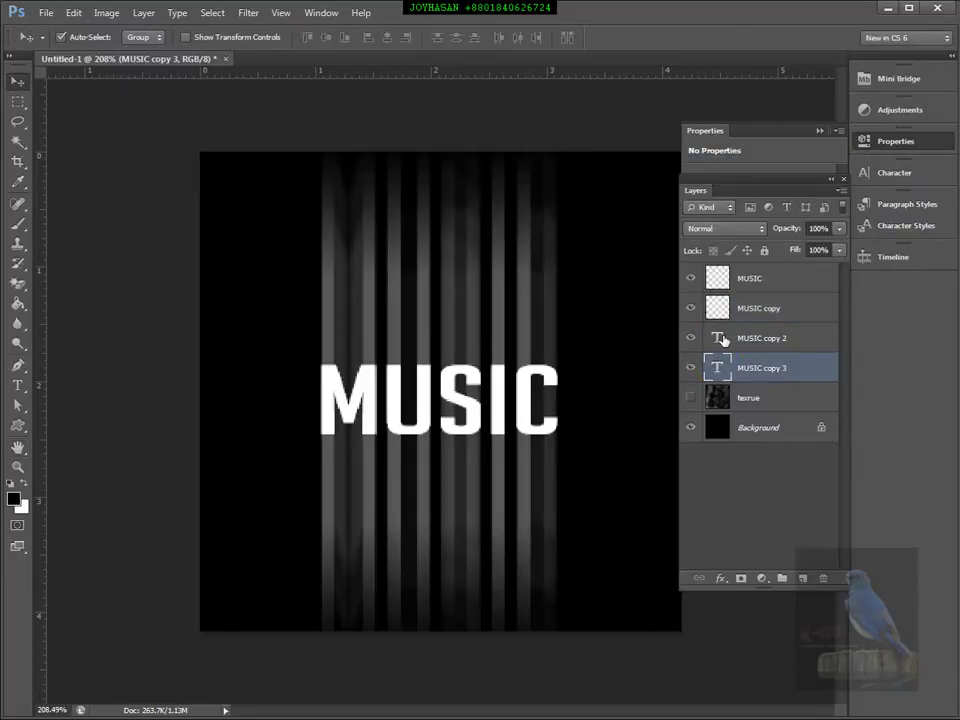
click(723, 341)
click(250, 13)
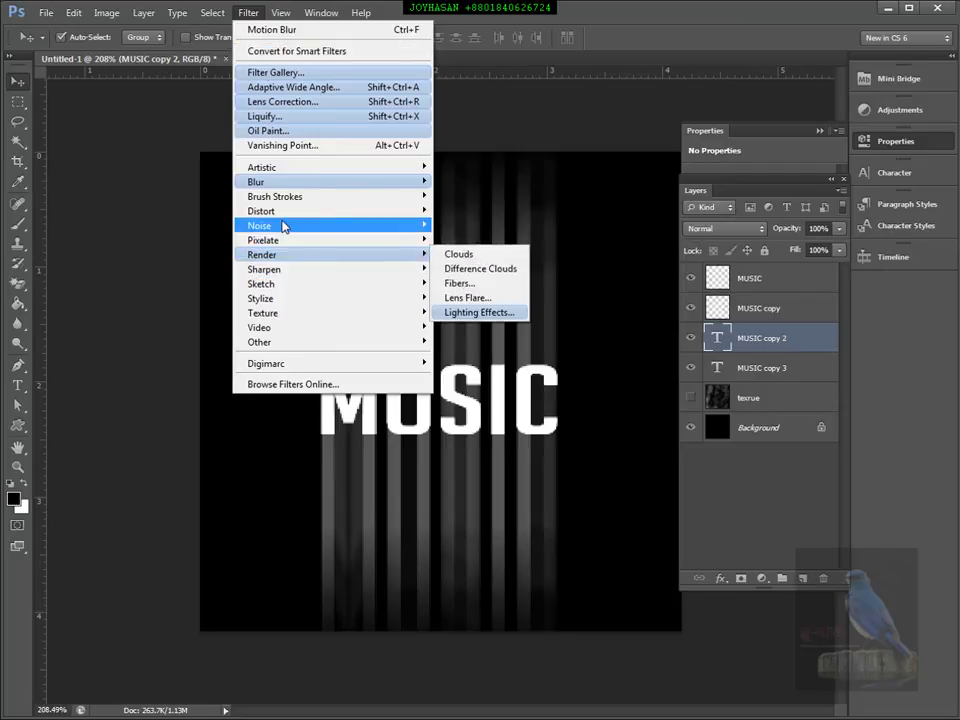
mouse_move(272, 182)
click(484, 320)
click(441, 271)
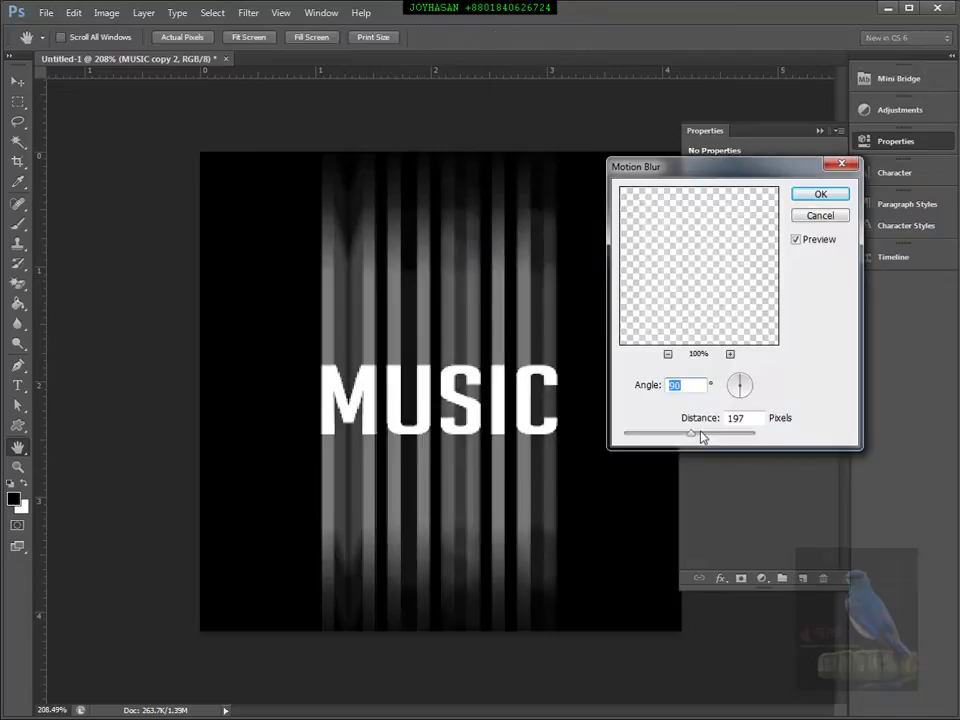
drag(697, 436, 674, 437)
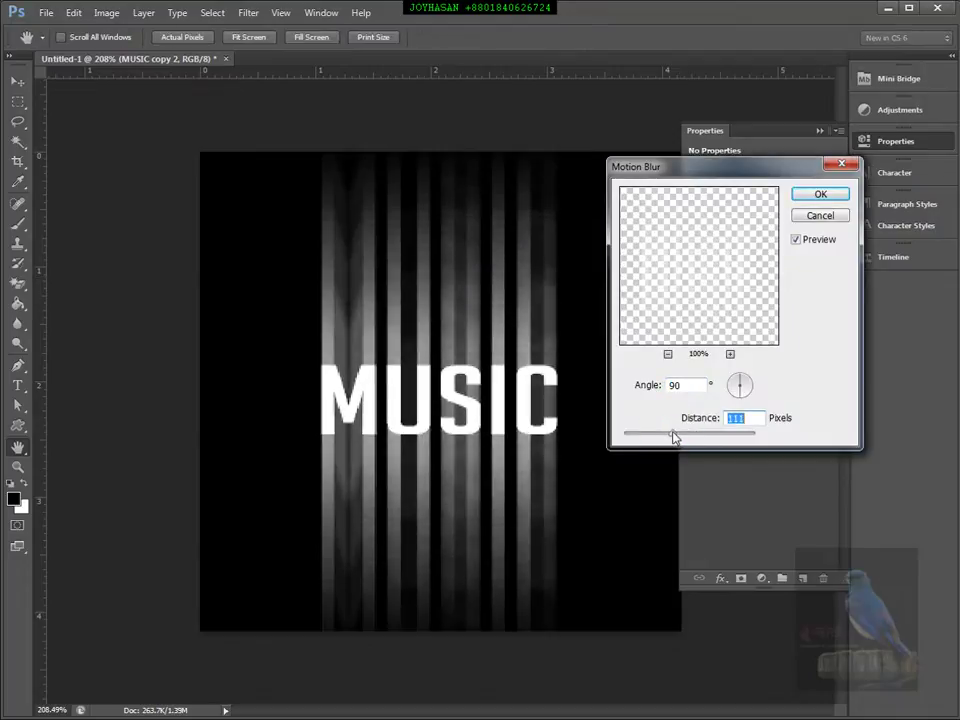
click(800, 194)
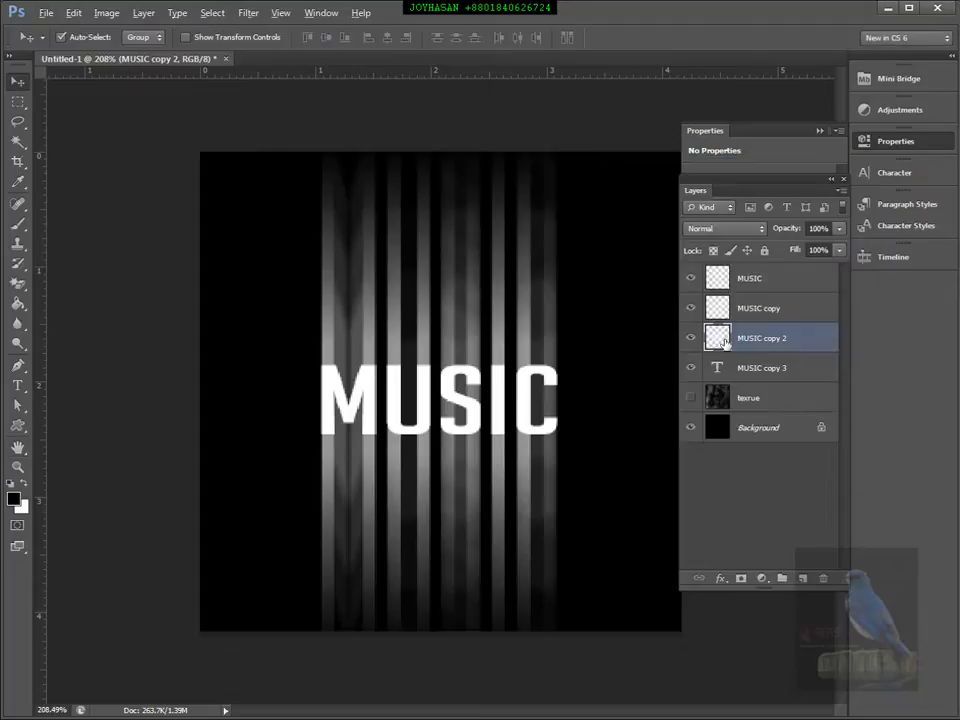
Duplicate the MUSIC copy 3 text layer beneath itself and apply a 90° Motion Blur of about 75 pixels to the rasterized upper one
drag(722, 368, 720, 387)
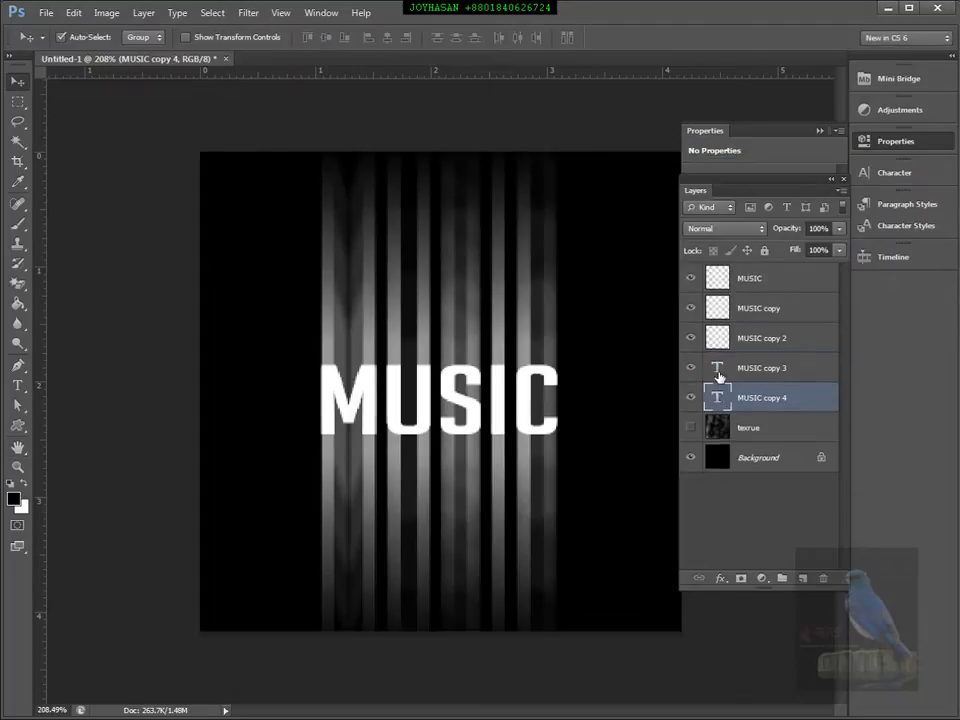
click(727, 368)
click(256, 15)
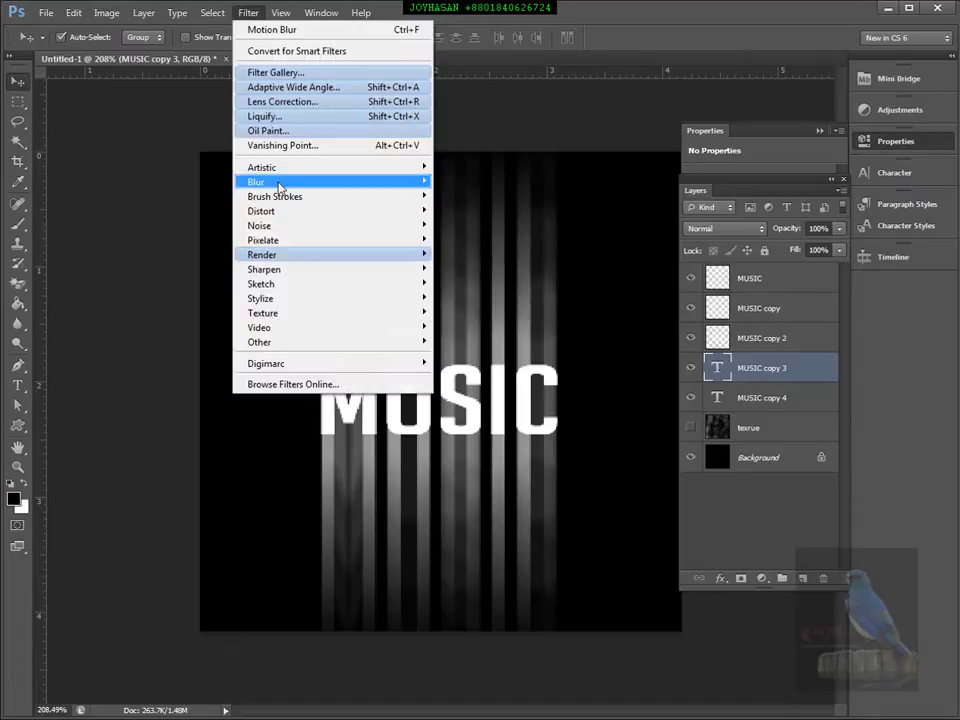
mouse_move(280, 187)
click(470, 317)
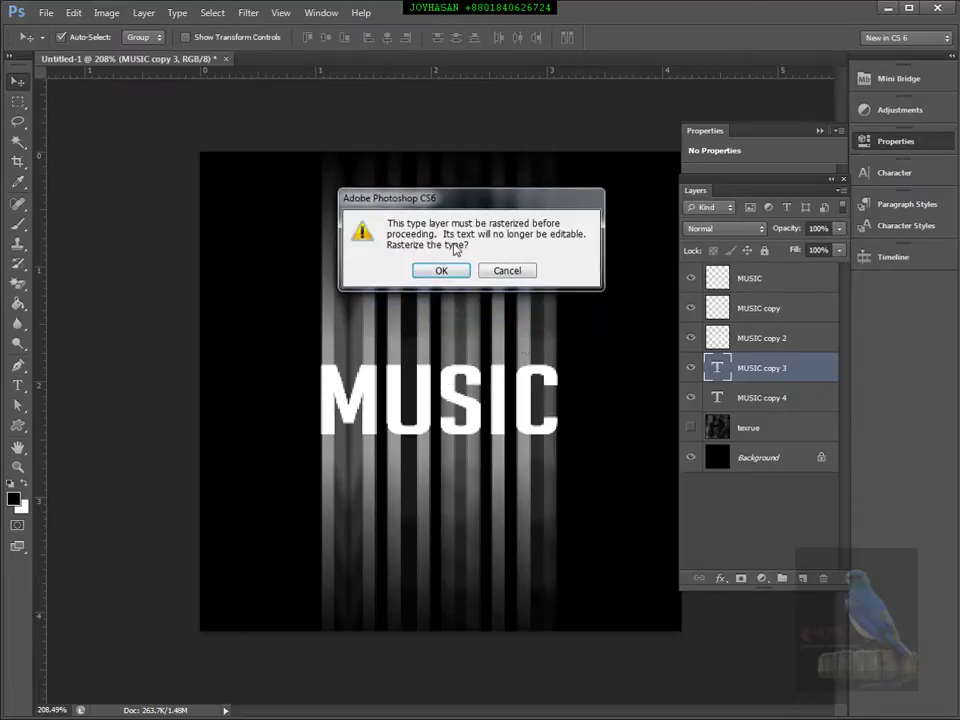
click(440, 270)
drag(672, 437, 661, 436)
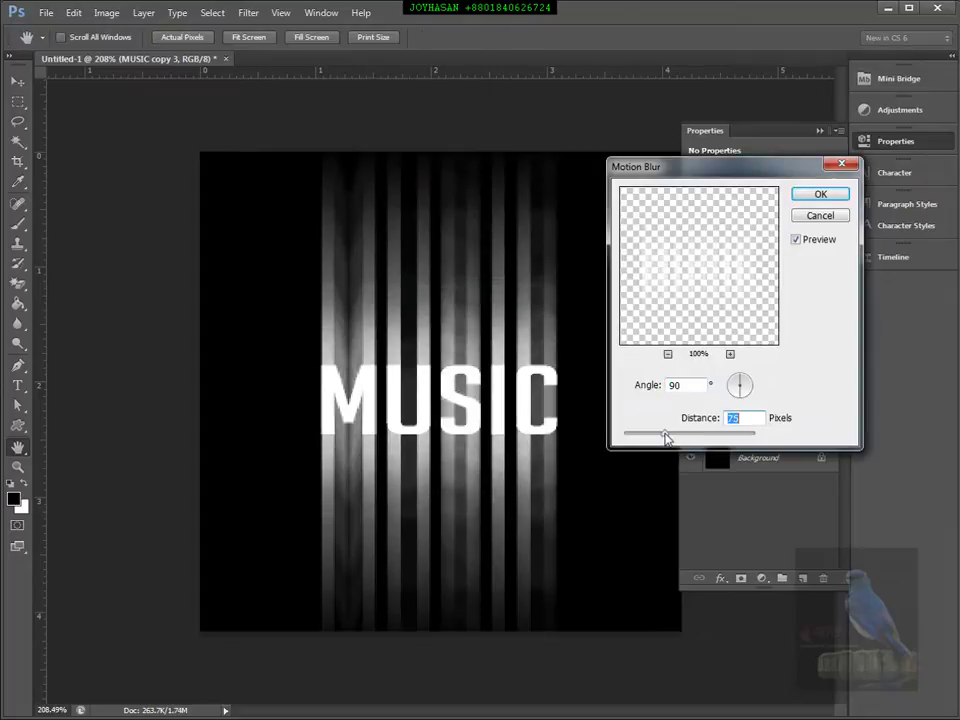
key(Return)
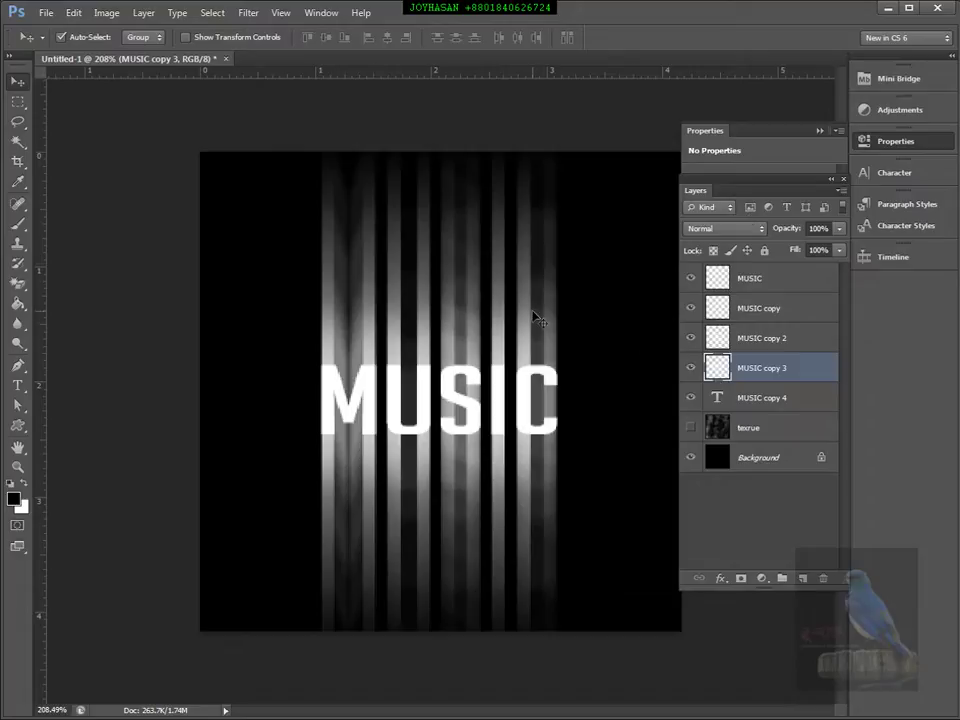
Merge the four blurred MUSIC layers into one and toggle the merged layer's visibility to compare the streaks
shift+click(720, 279)
key(ctrl+e)
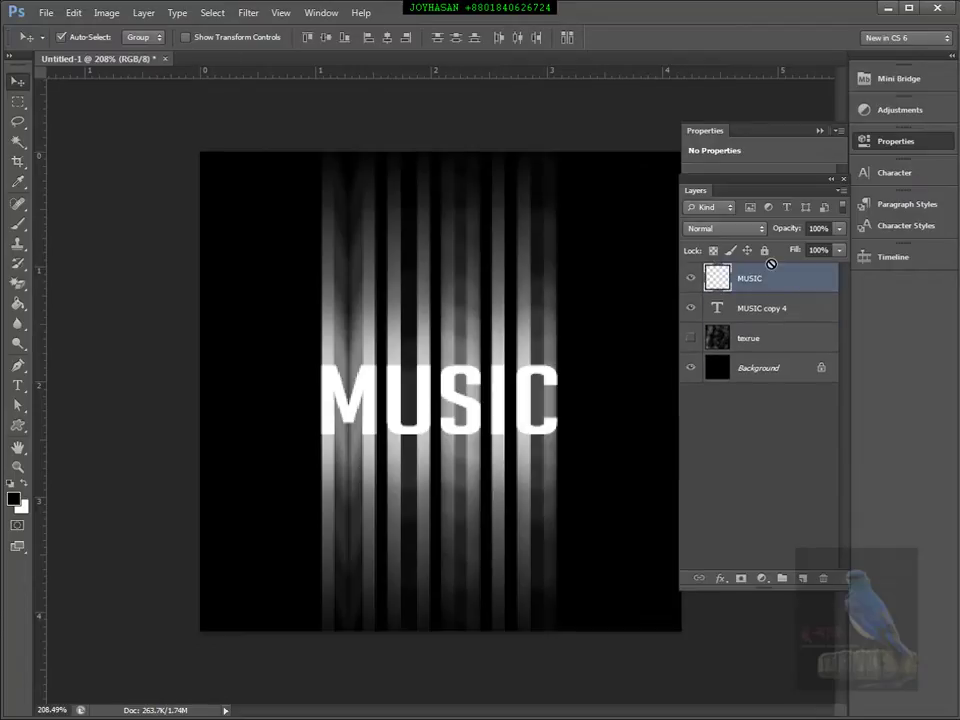
click(690, 279)
click(690, 279)
click(690, 279)
click(690, 279)
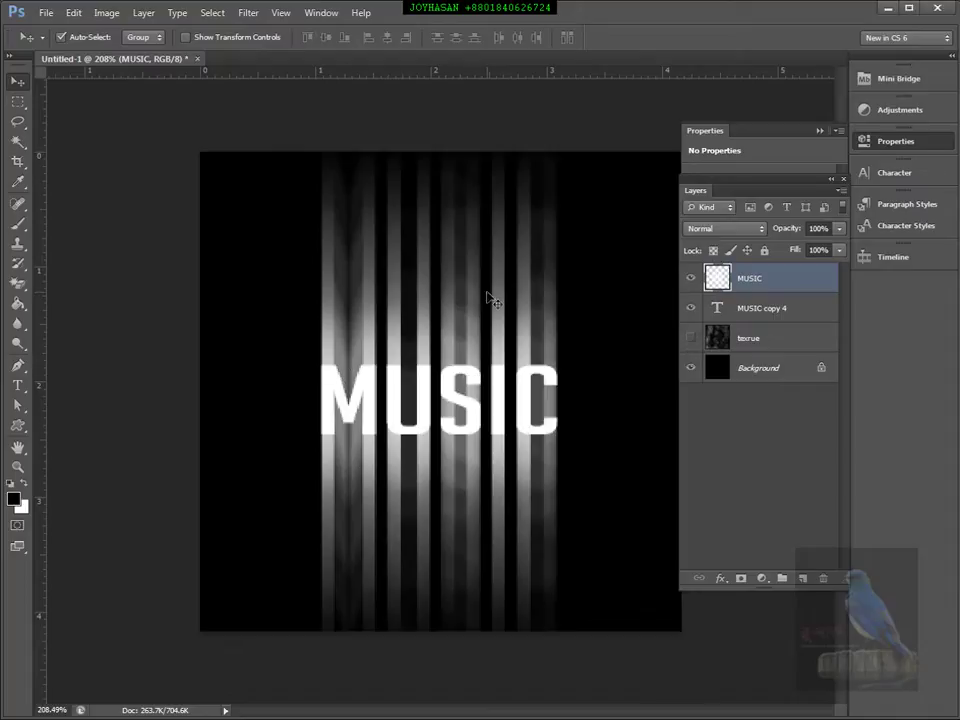
Show the texrue layer, move it above the MUSIC layer and set its blend mode to Difference
click(690, 339)
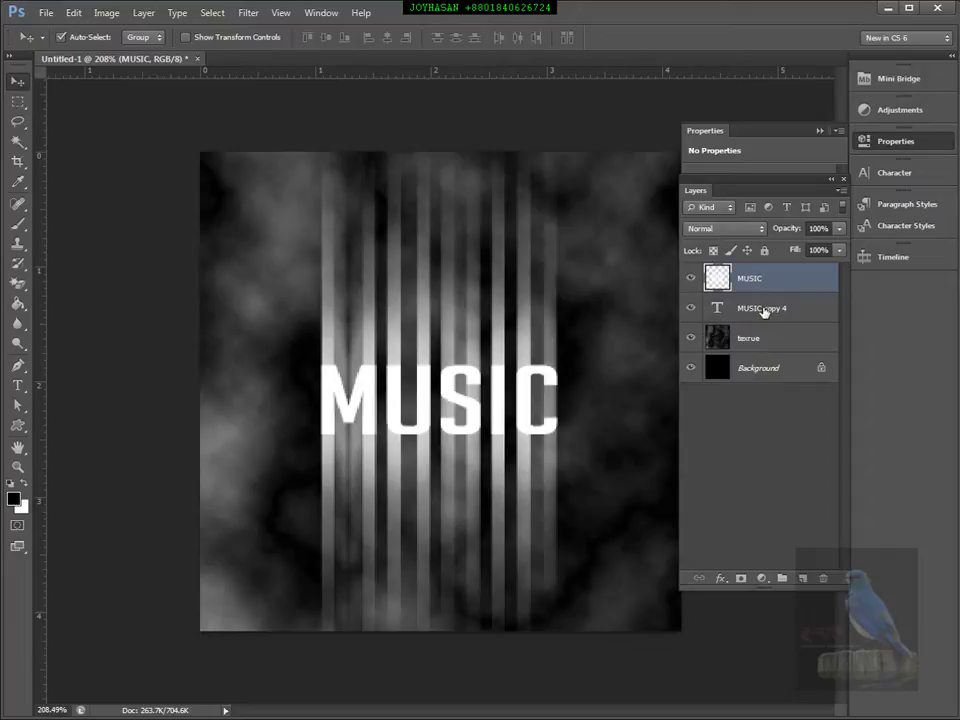
drag(716, 343, 722, 285)
click(740, 228)
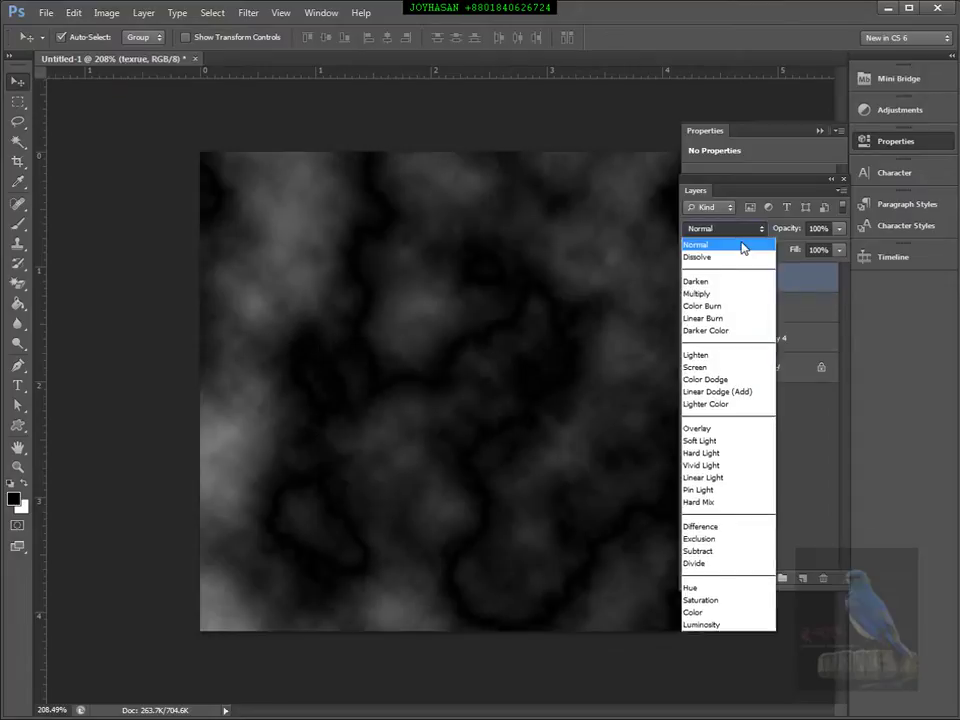
click(717, 429)
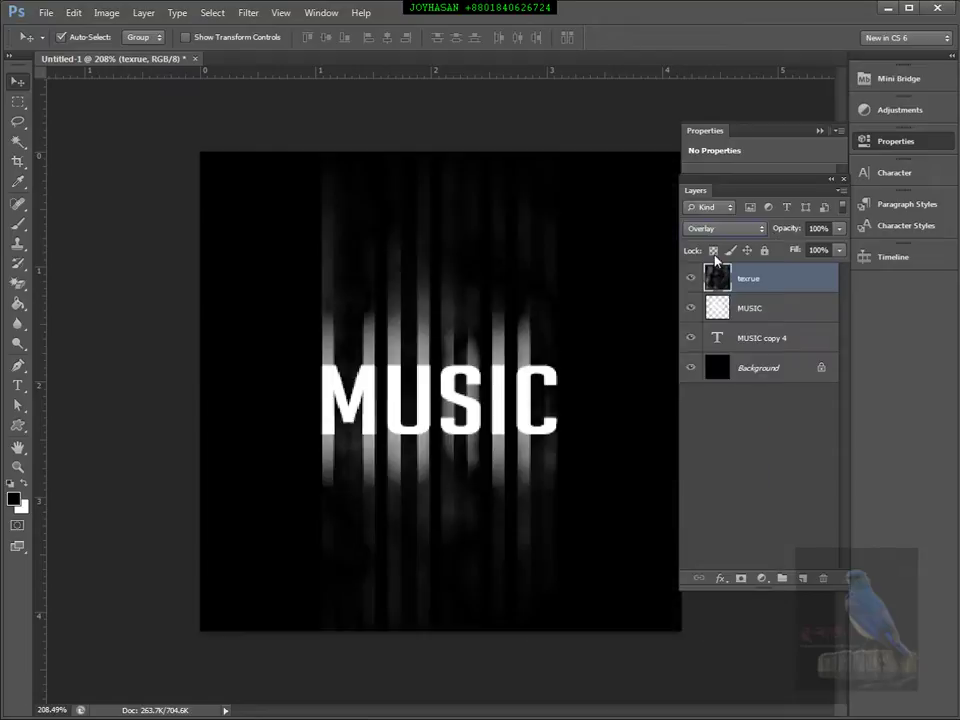
click(706, 527)
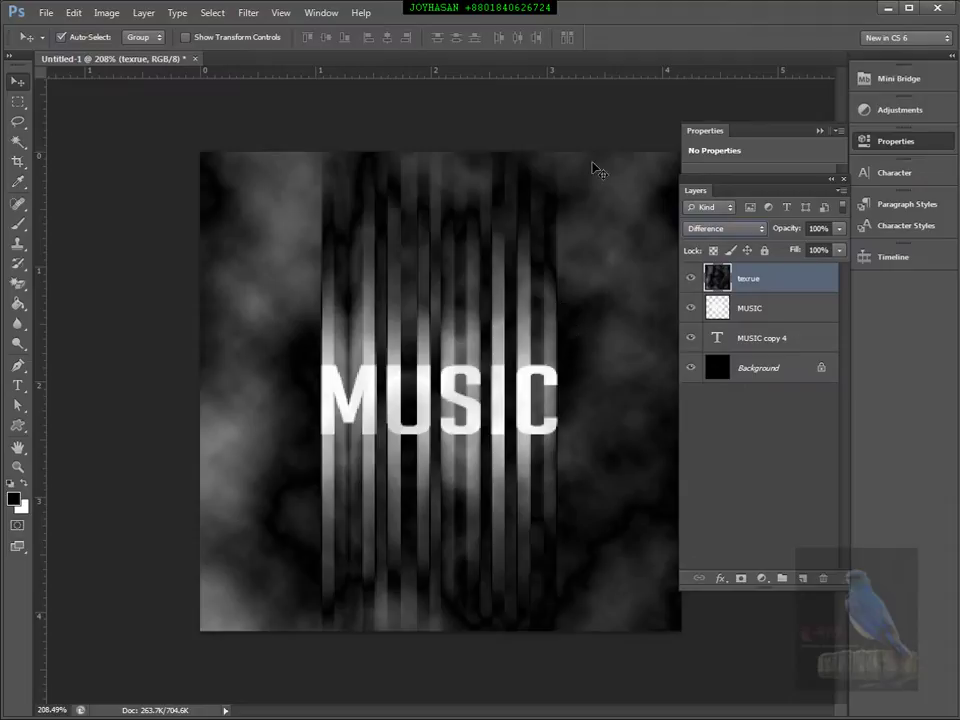
Try the Multiply, Exclusion, Divide and Color blend modes on the texrue layer and return it to Difference
click(740, 229)
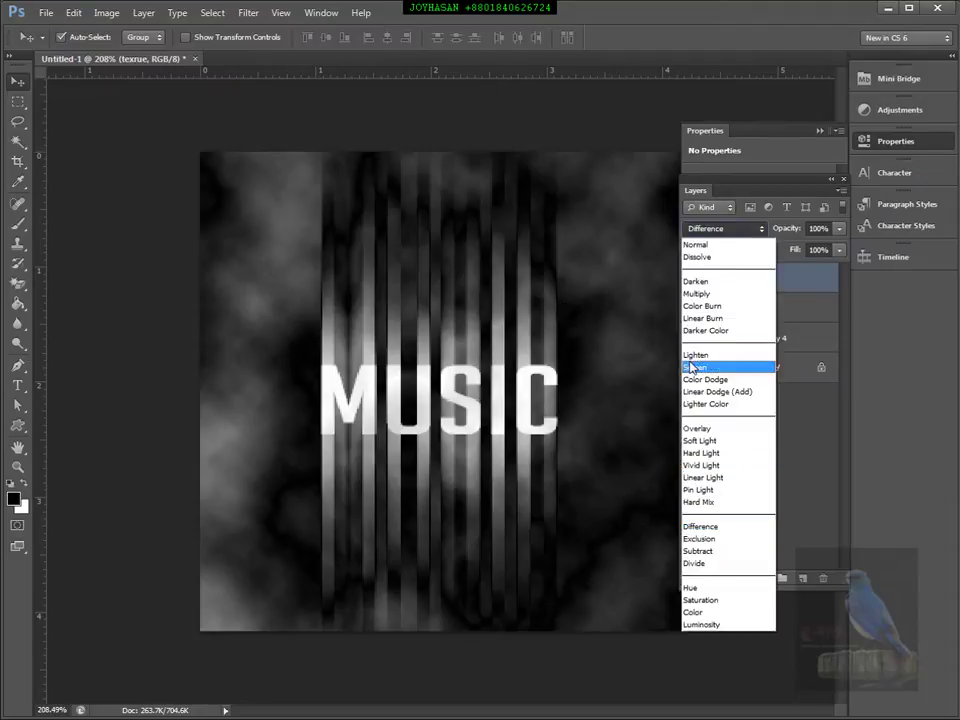
click(698, 294)
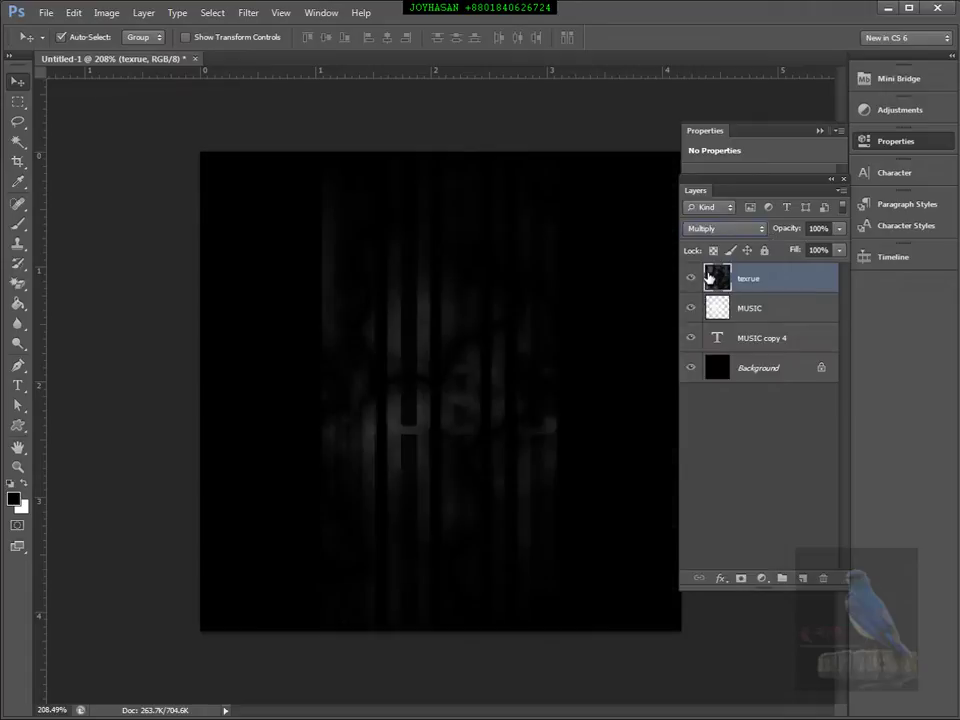
click(715, 229)
click(700, 539)
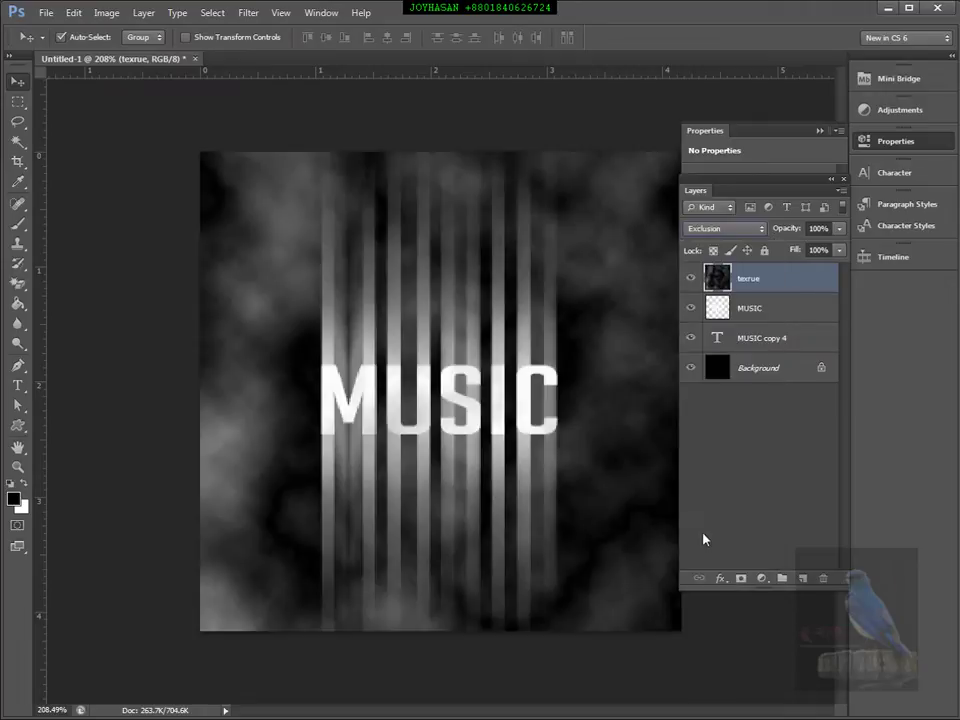
click(730, 237)
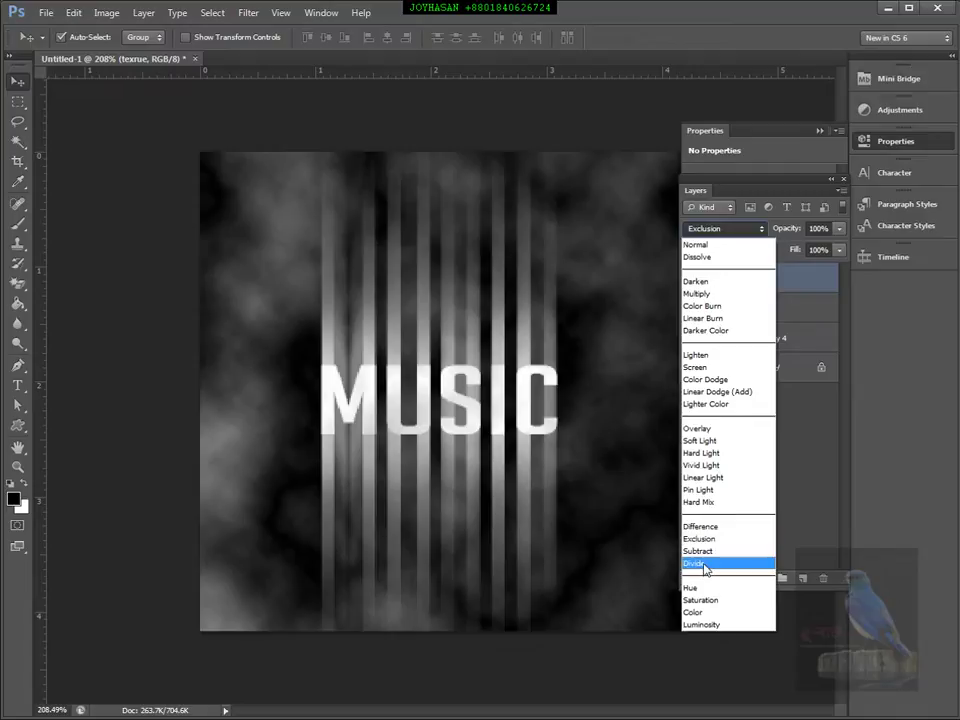
click(713, 563)
click(728, 229)
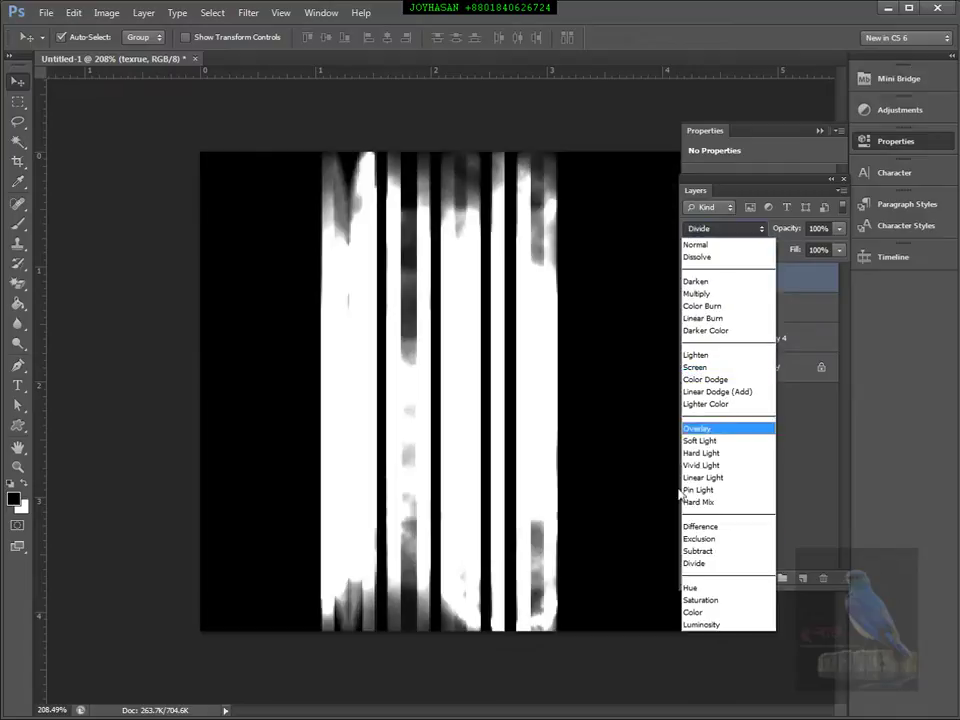
click(706, 613)
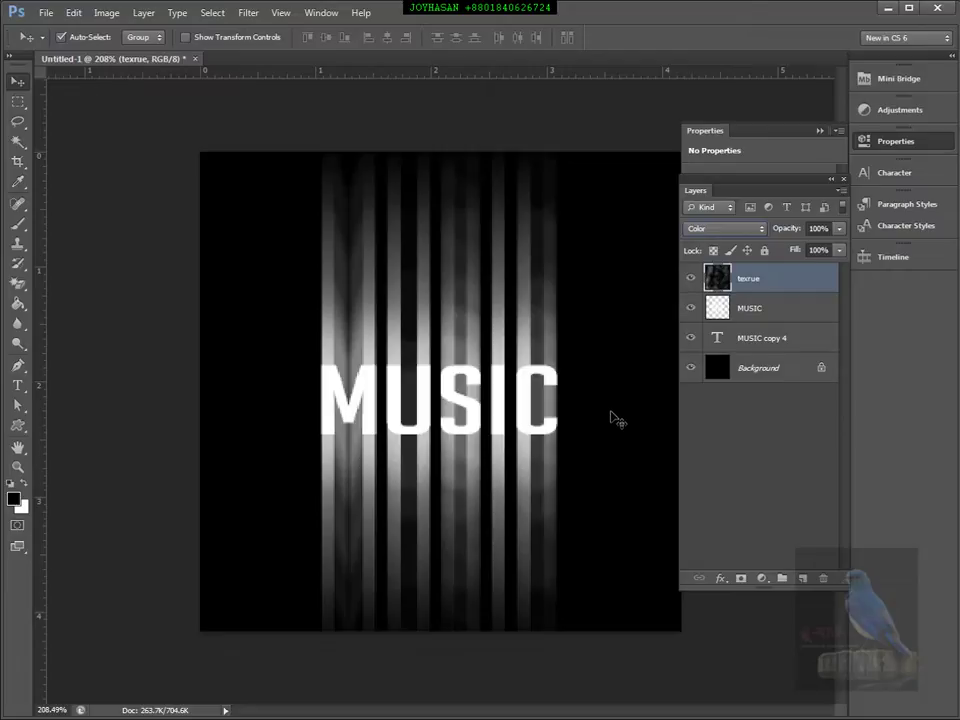
click(691, 280)
click(691, 280)
click(750, 229)
click(712, 526)
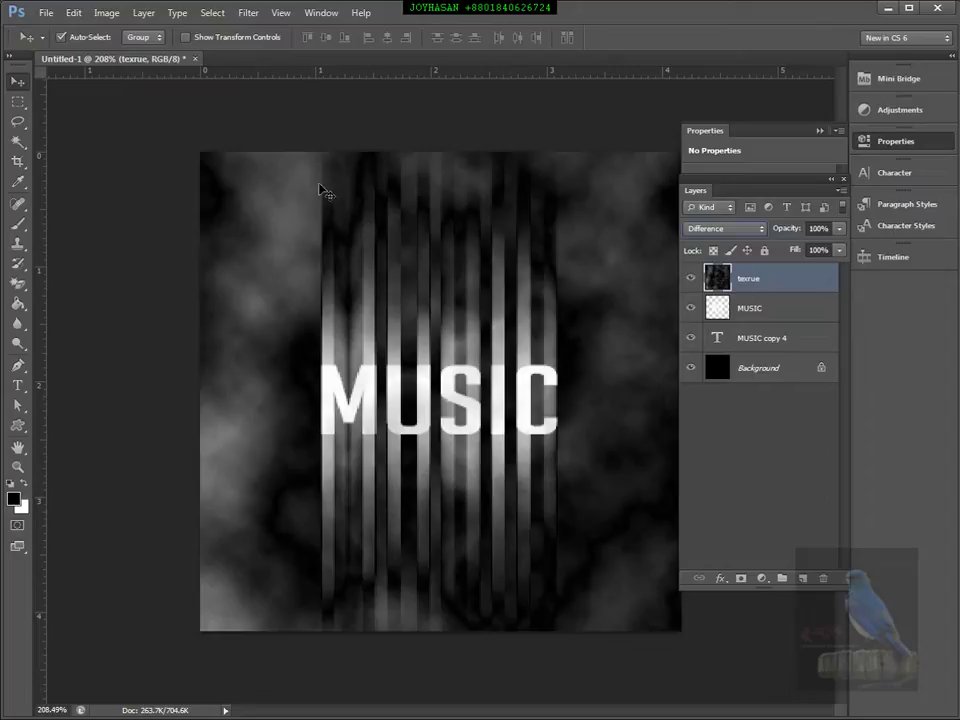
Make a full-height rectangular selection around the MUSIC text and its streaks, and shift it left to center it on them
click(15, 102)
drag(320, 153, 569, 630)
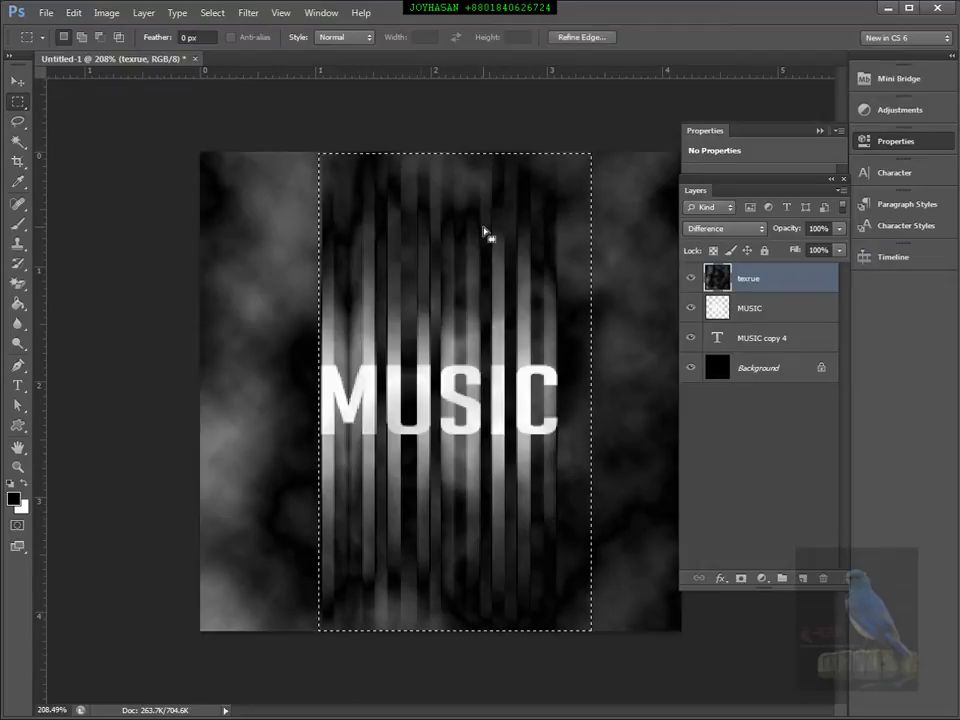
drag(489, 229, 484, 232)
key(Left)
key(Left)
key(Left)
key(Left)
key(Left)
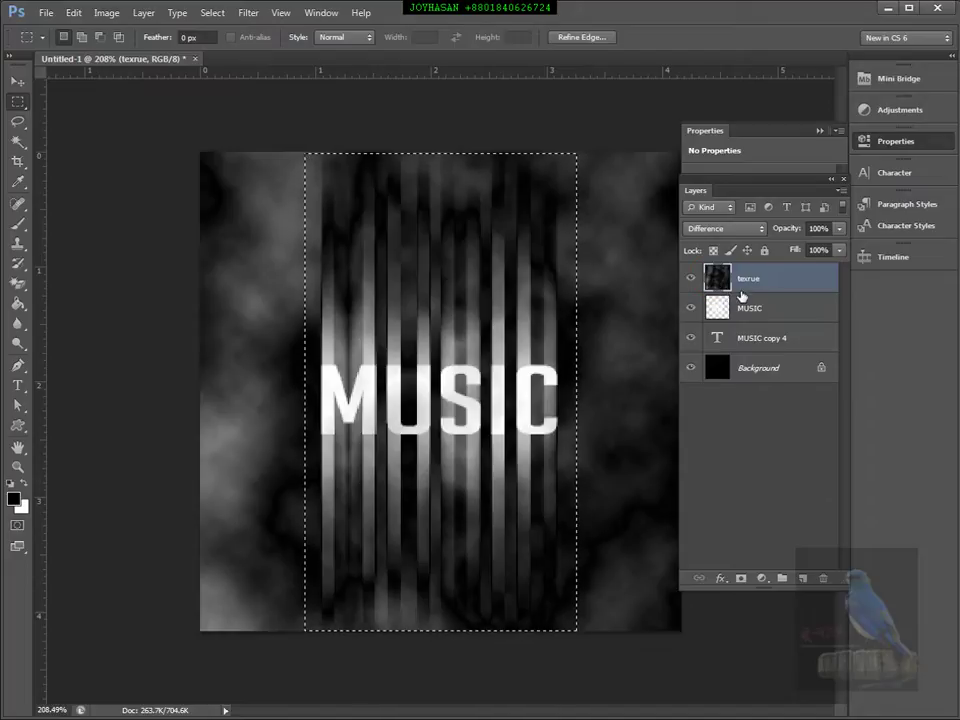
Feather the rectangular selection by 15 pixels and invert it to select the areas outside the streaks
key(shift)
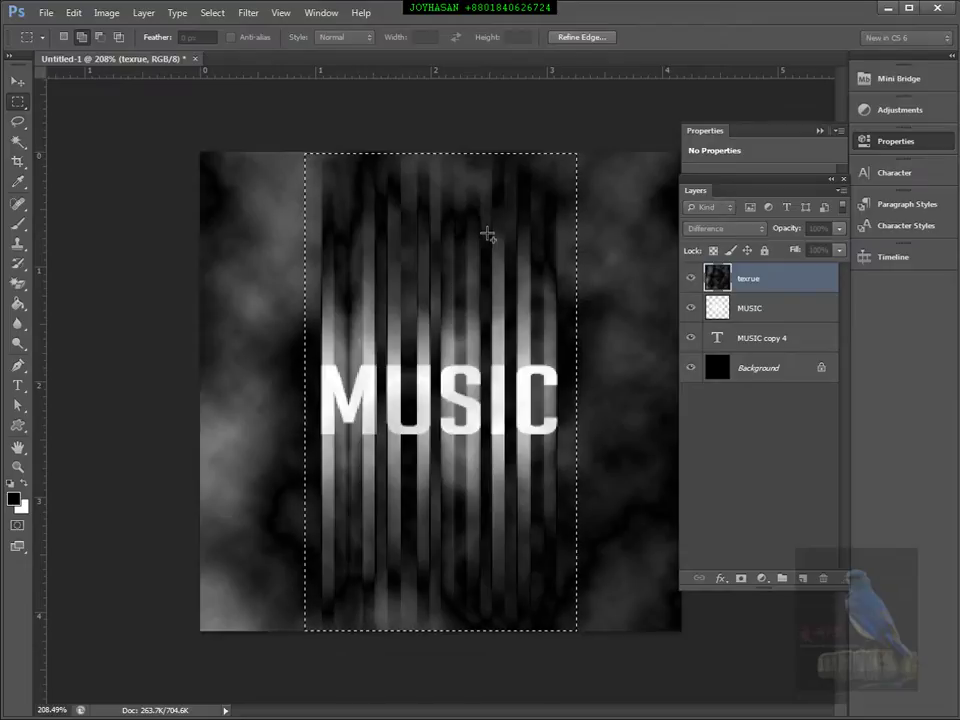
key(shift+F6)
drag(553, 105, 605, 77)
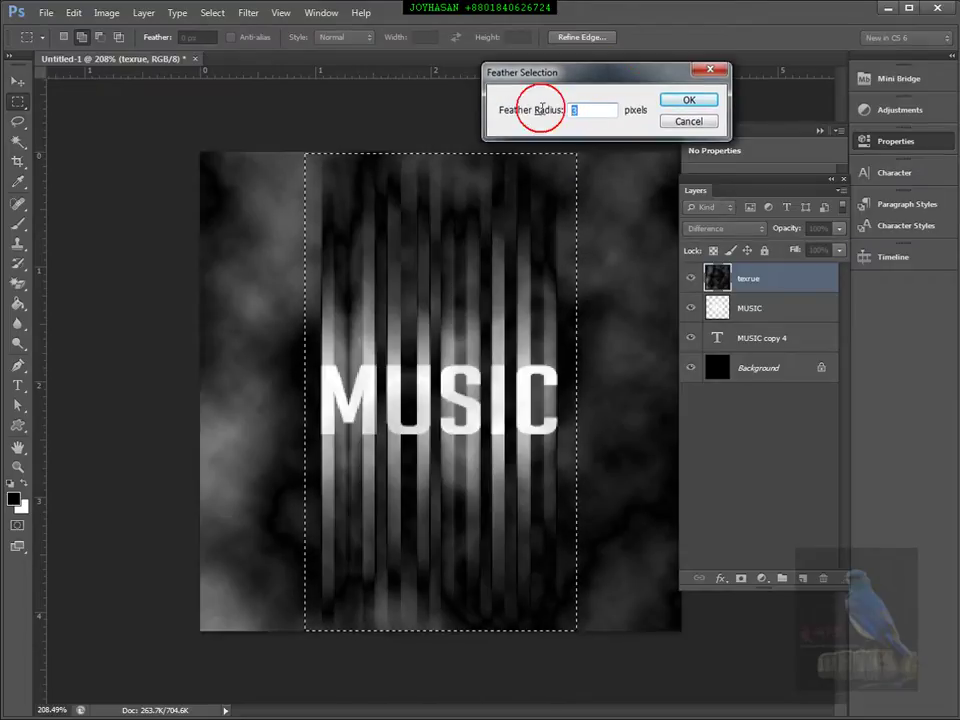
text(15)
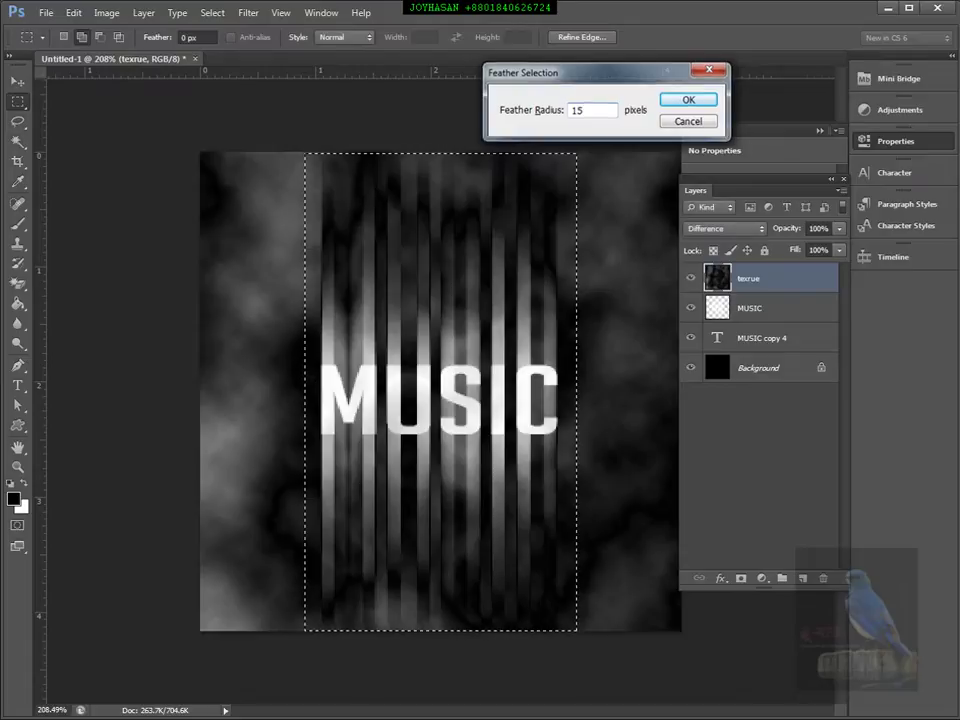
key(Return)
key(ctrl+shift+i)
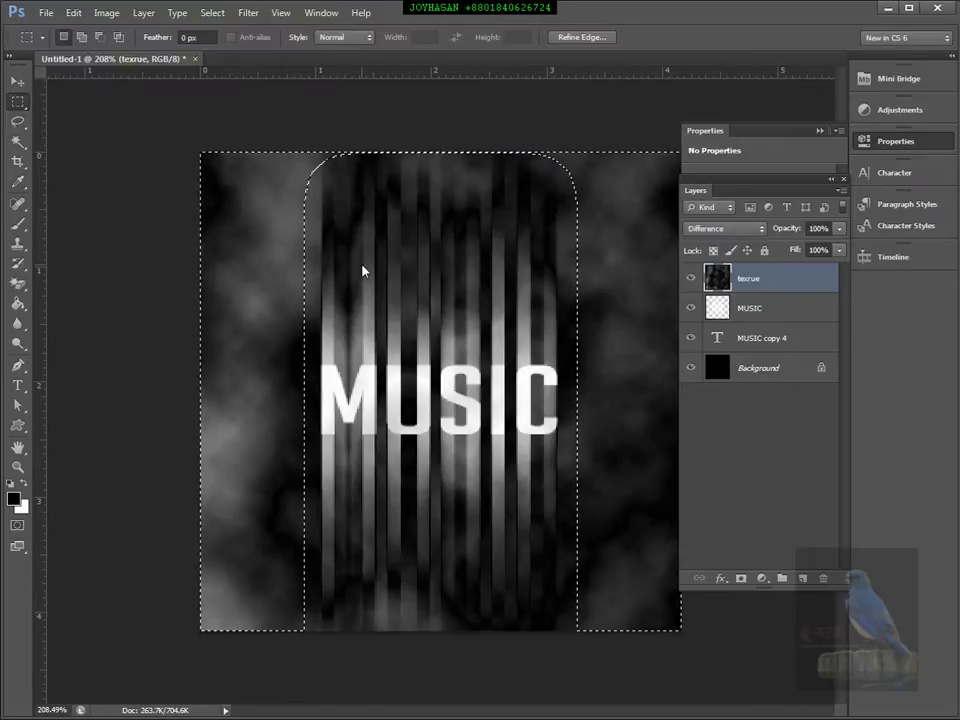
Fill the selected areas outside the streaks on the texrue layer with black and clear the selection
key(alt+BackSpace)
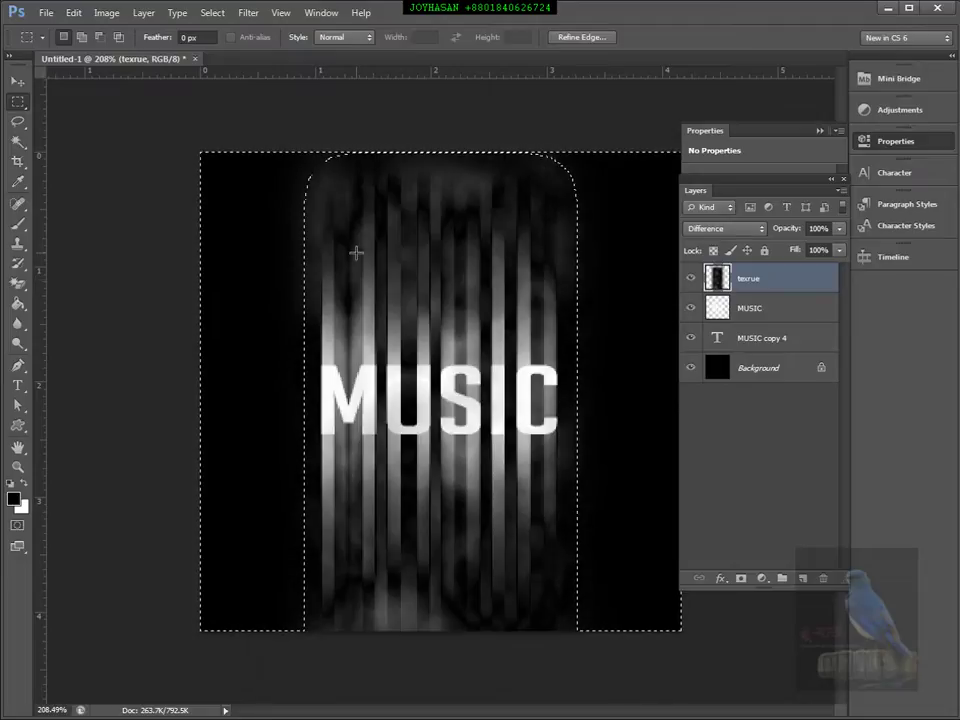
key(ctrl+d)
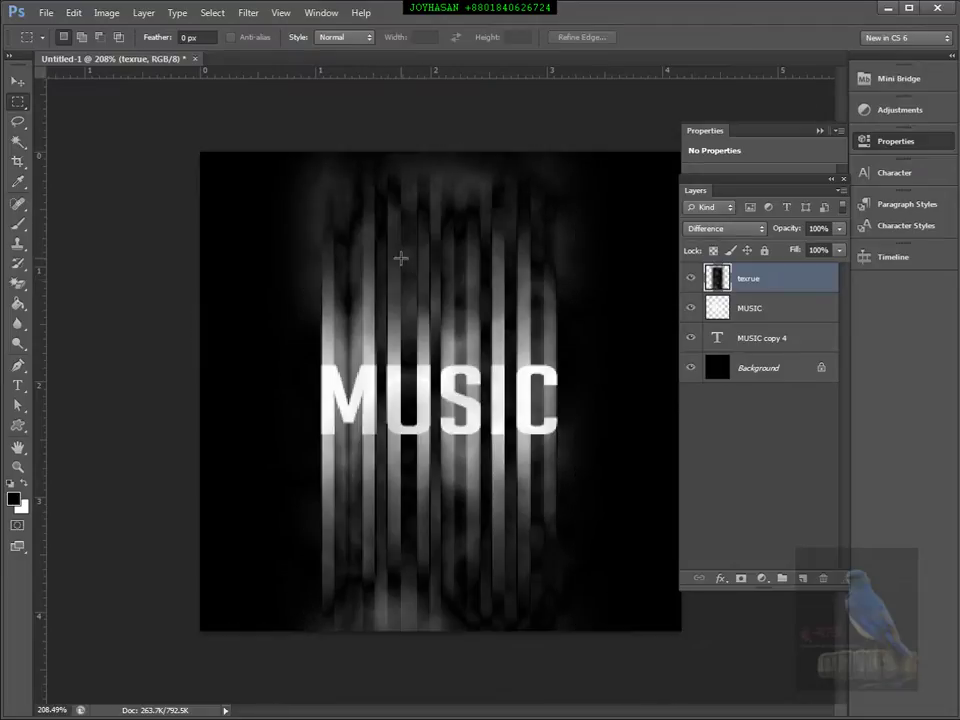
click(19, 82)
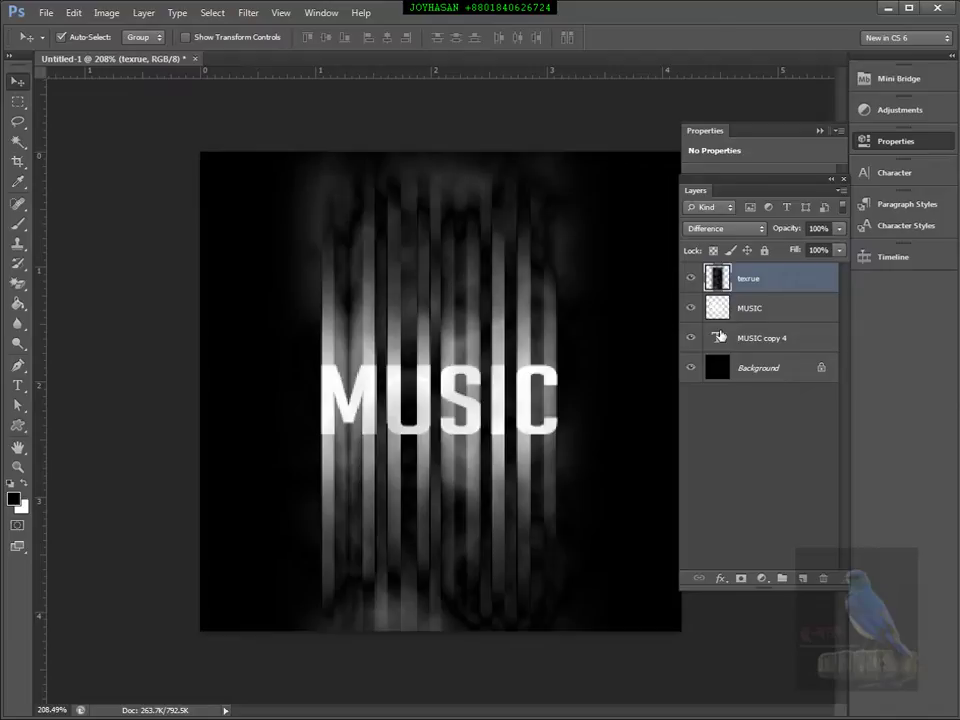
click(724, 339)
click(691, 310)
click(691, 310)
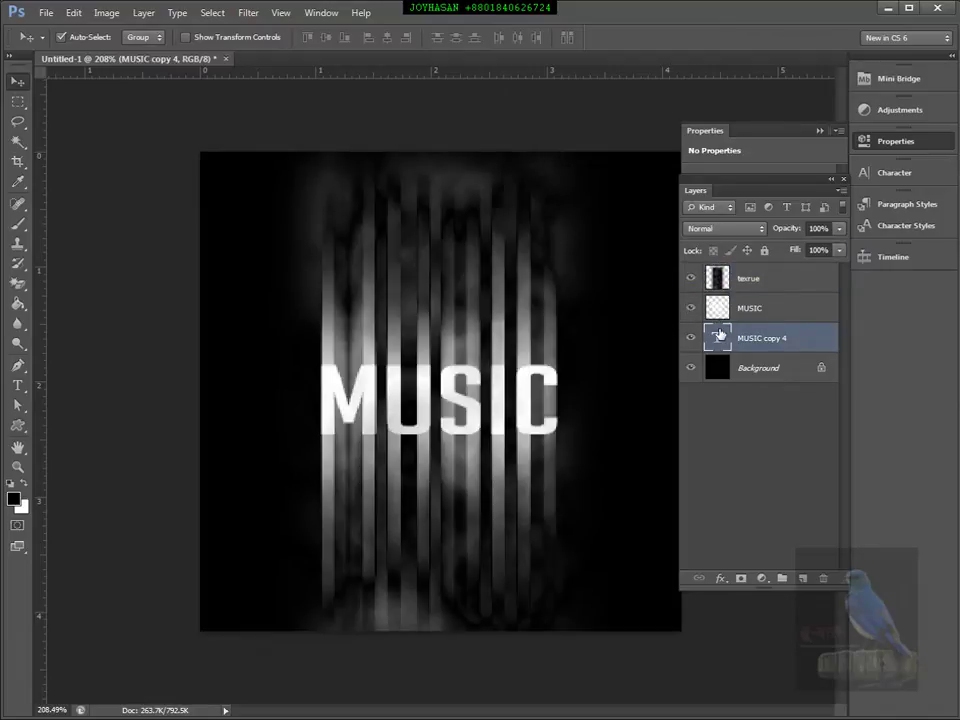
mouse_move(722, 354)
mouse_down()
mouse_move(714, 306)
mouse_move(741, 304)
mouse_move(735, 345)
mouse_up()
Add a new Normal-mode layer above the texrue layer and activate the Gradient tool
click(750, 279)
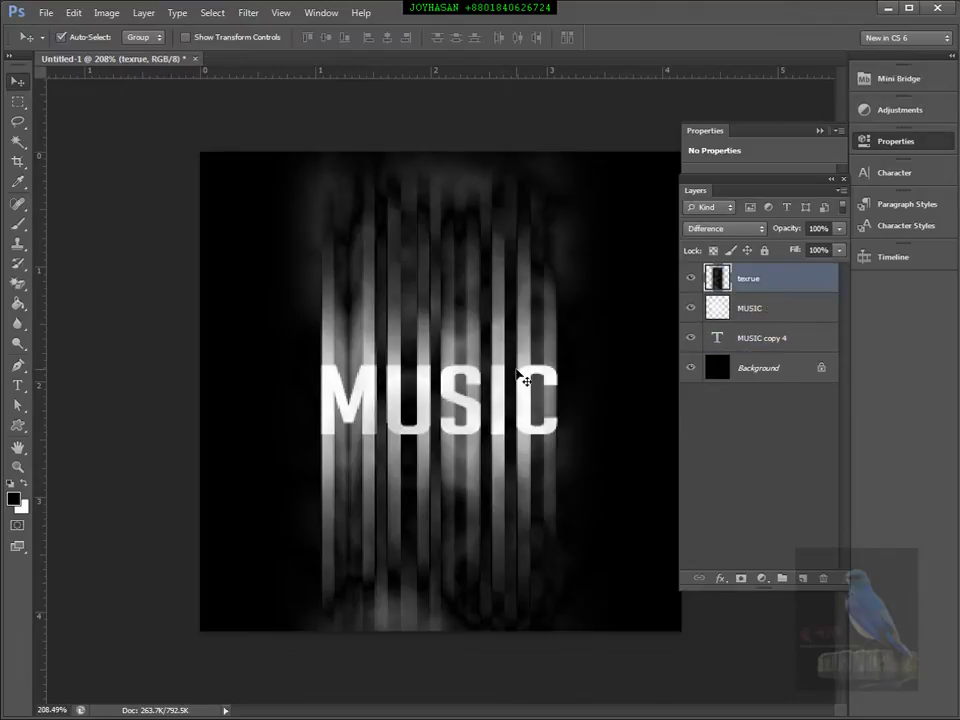
key(ctrl+shift+n)
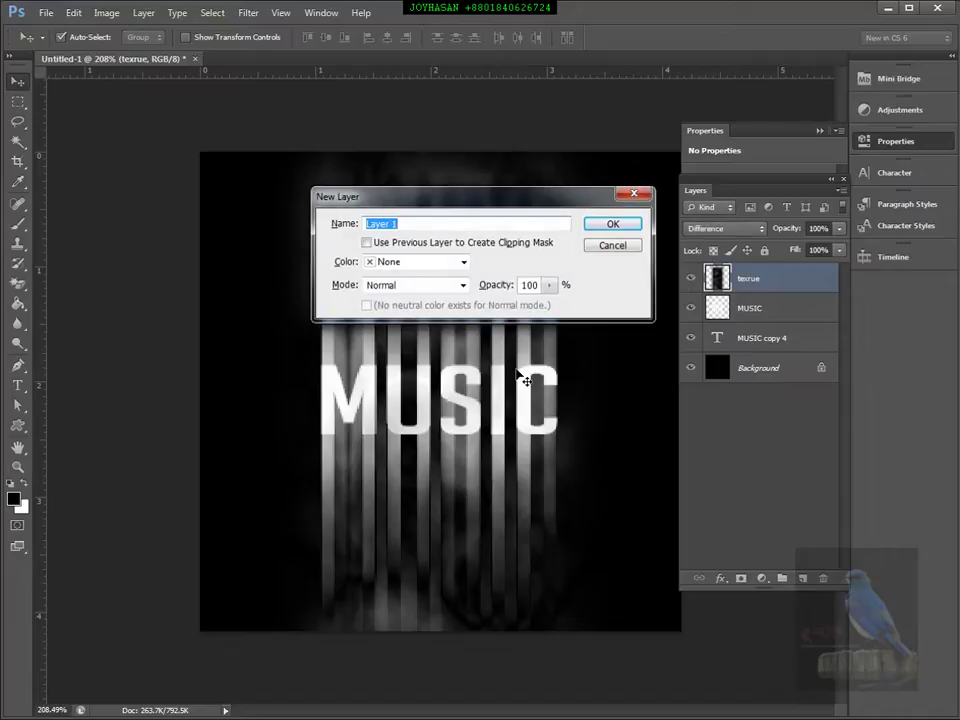
key(Return)
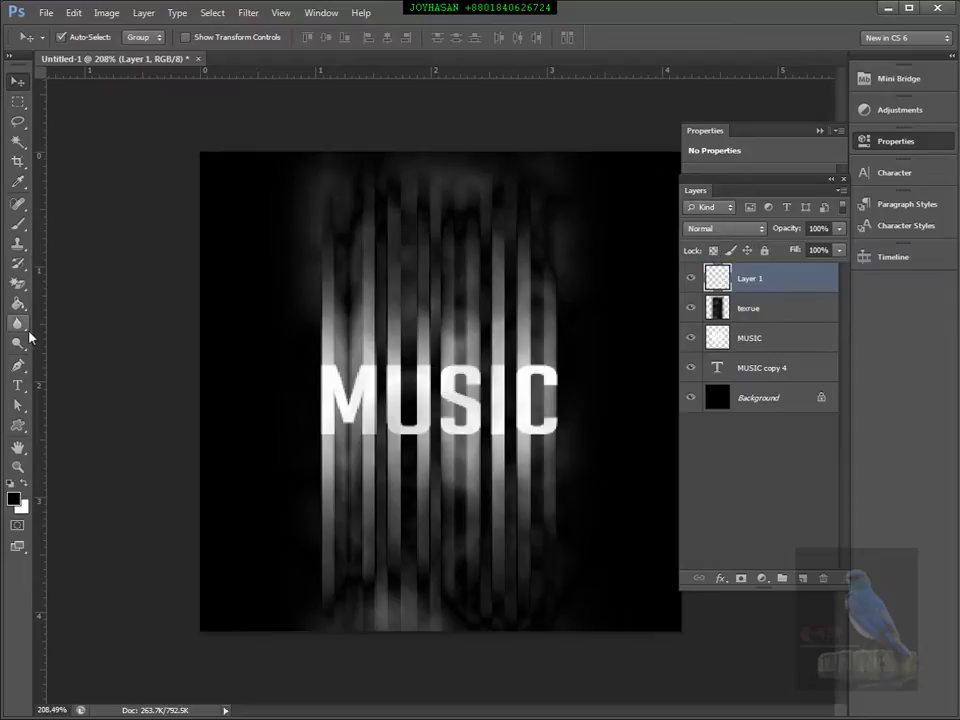
key(g)
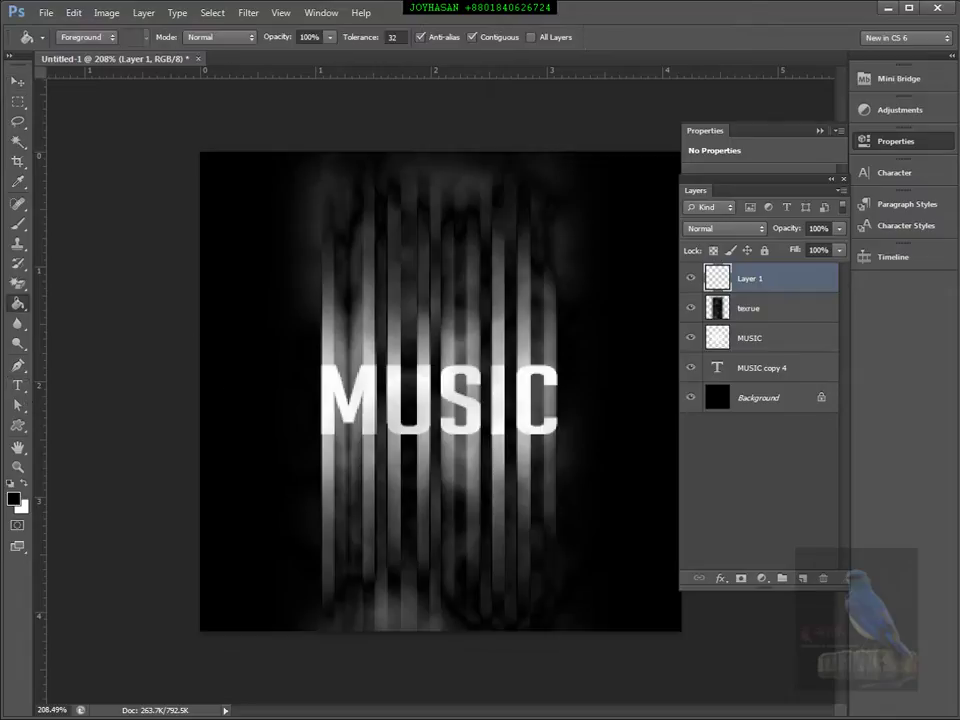
right_click(17, 304)
click(75, 302)
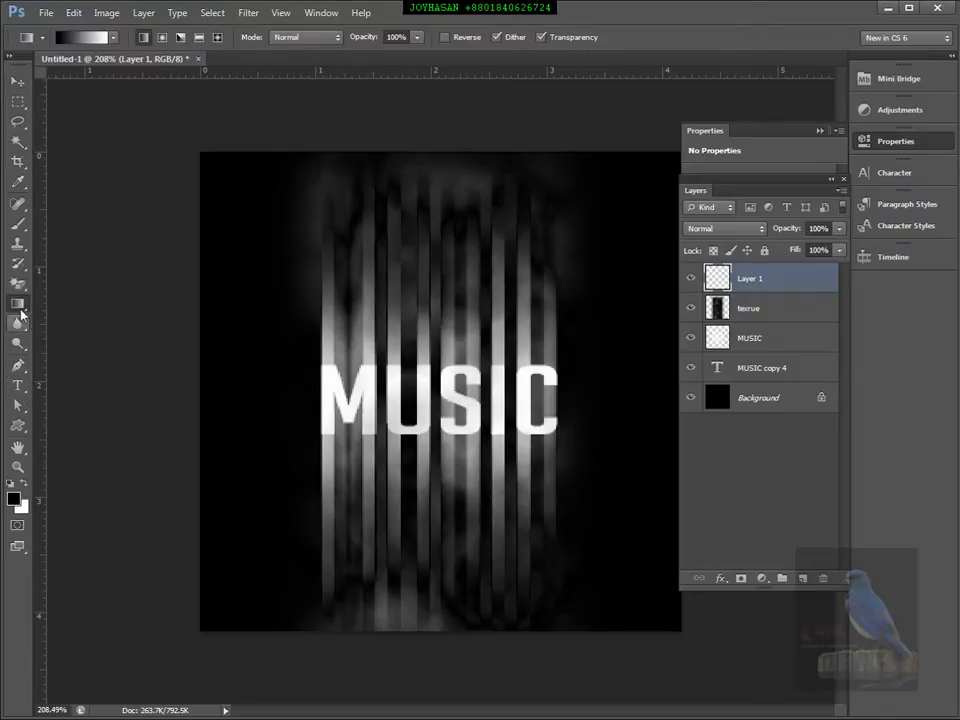
click(94, 39)
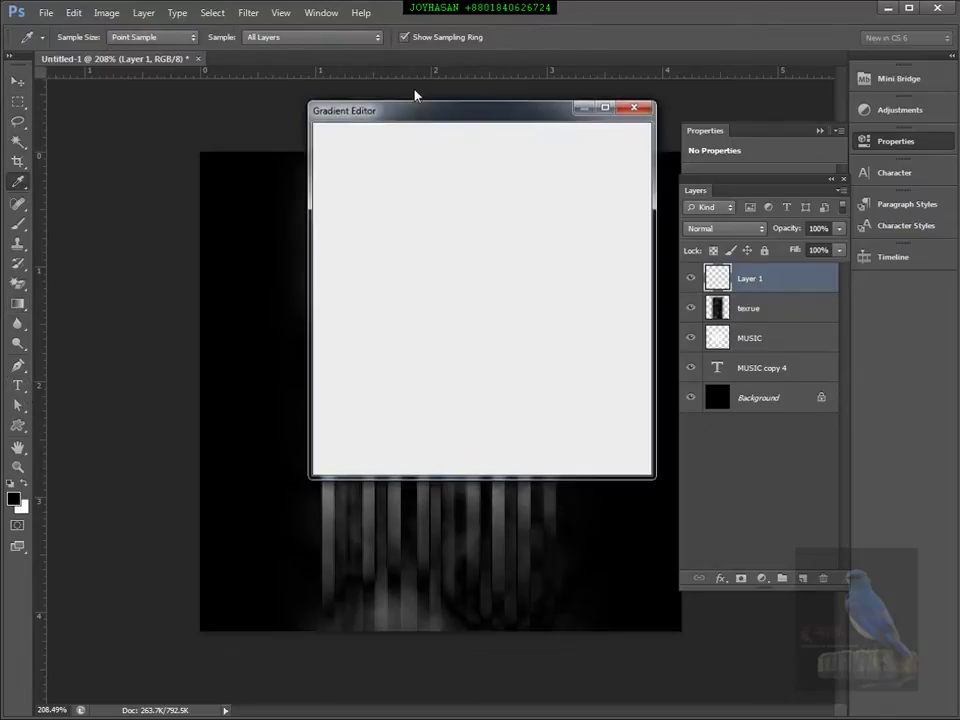
click(466, 164)
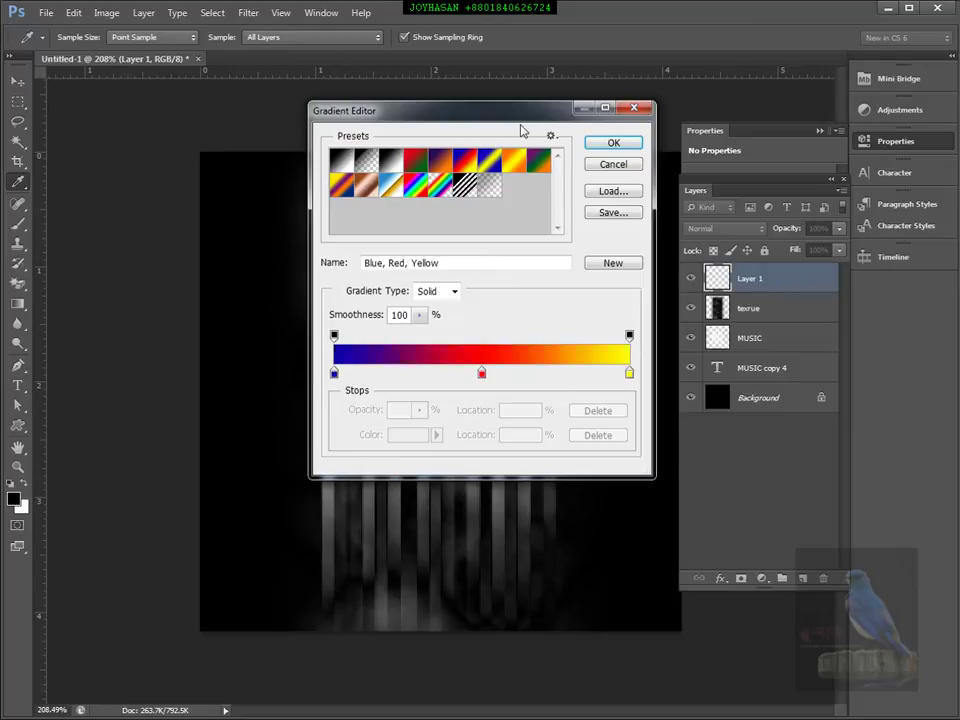
click(334, 372)
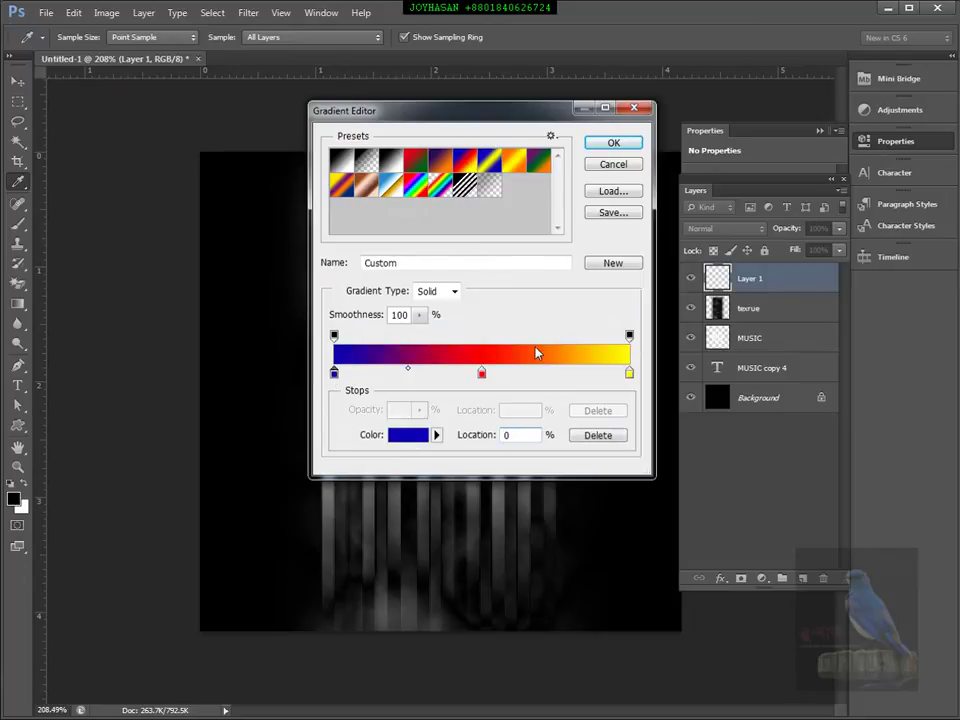
click(408, 435)
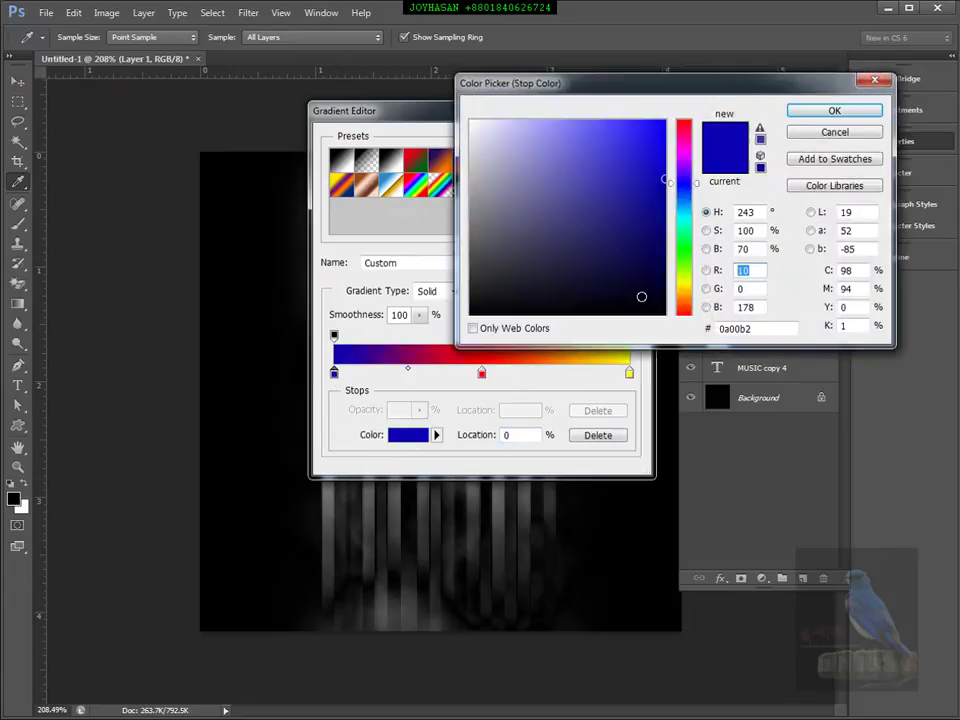
click(834, 132)
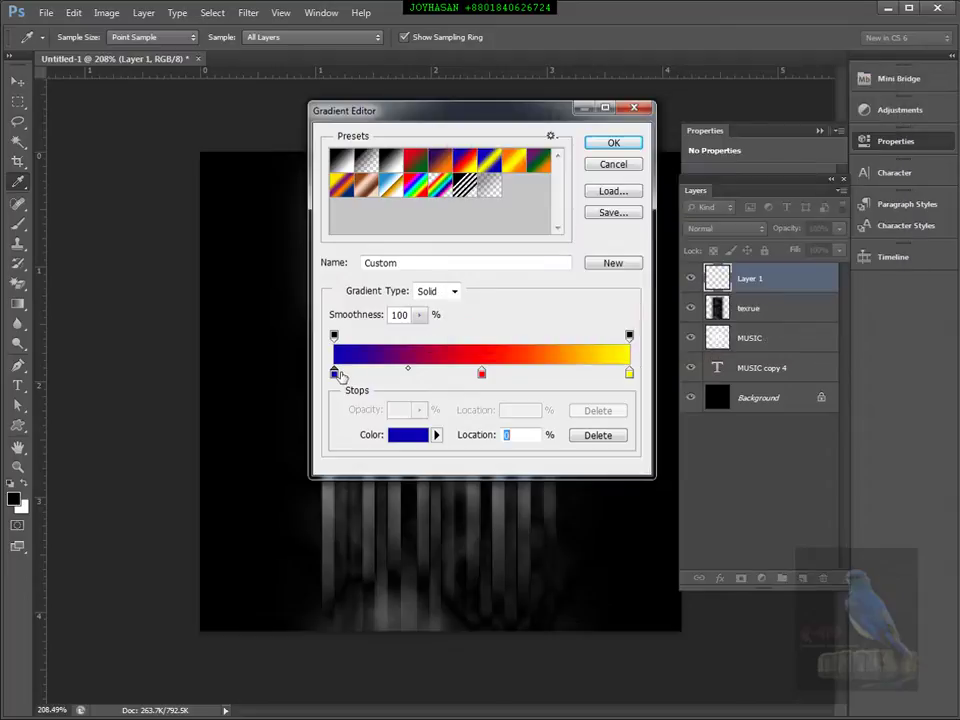
drag(334, 374, 378, 400)
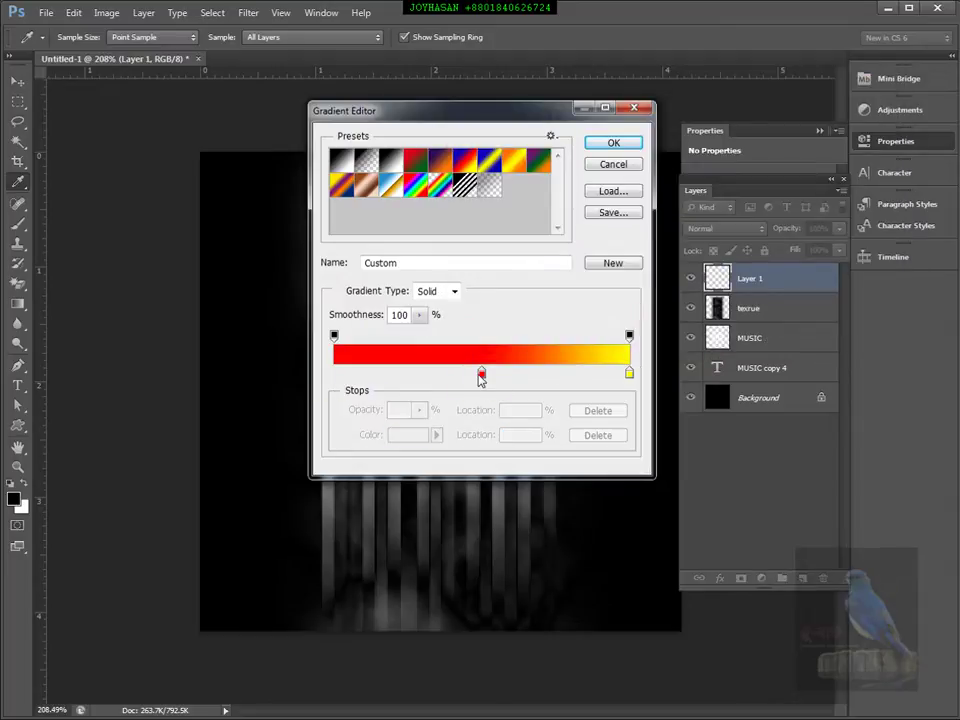
drag(481, 376, 332, 377)
click(474, 376)
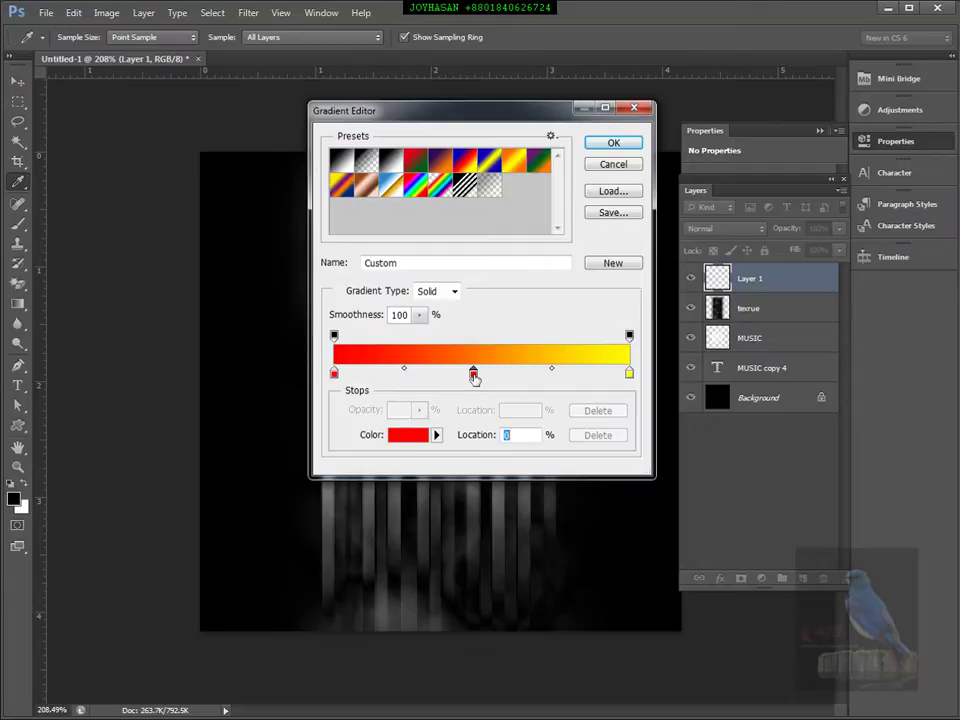
mouse_move(628, 375)
mouse_down()
mouse_move(510, 377)
mouse_move(441, 391)
mouse_move(476, 381)
mouse_move(624, 381)
mouse_move(615, 381)
mouse_up()
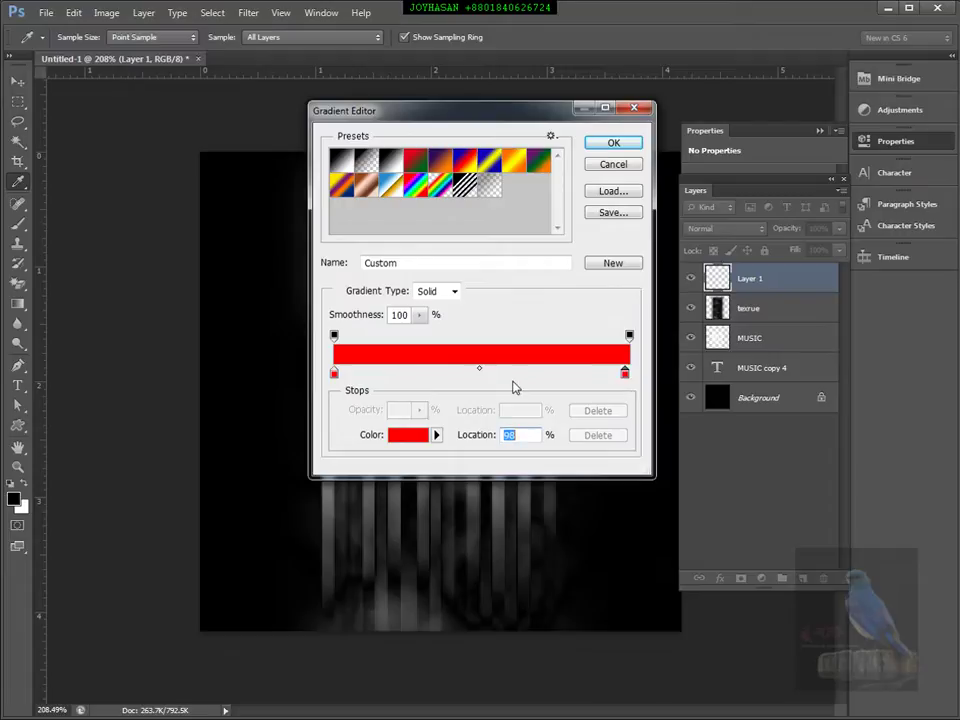
key(ctrl+z)
click(408, 434)
click(500, 141)
drag(680, 288, 684, 288)
click(671, 118)
click(551, 121)
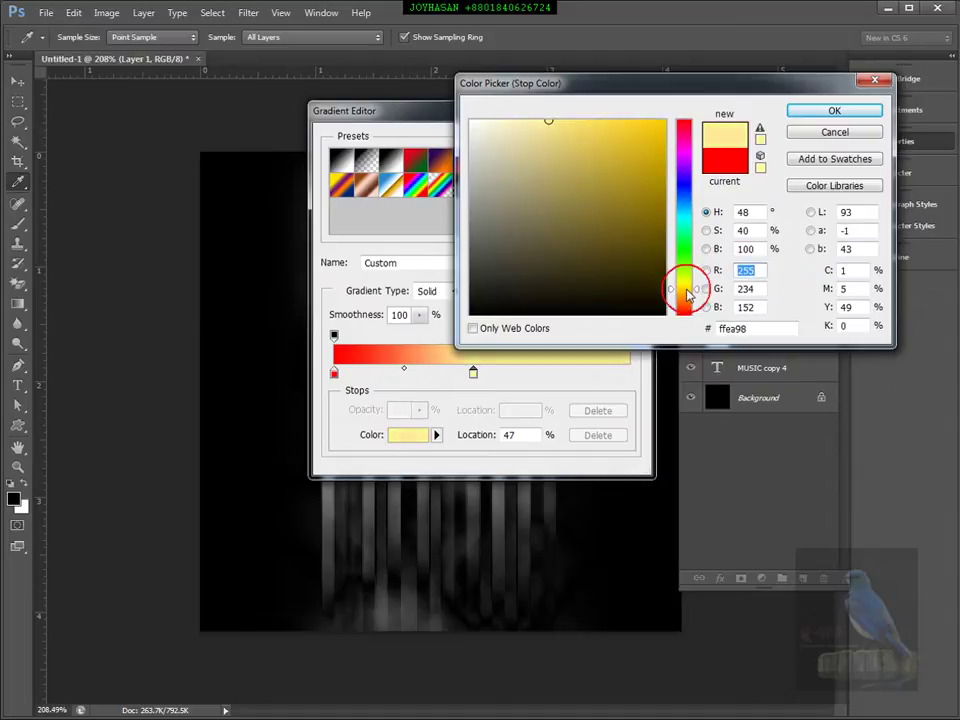
click(832, 133)
click(617, 163)
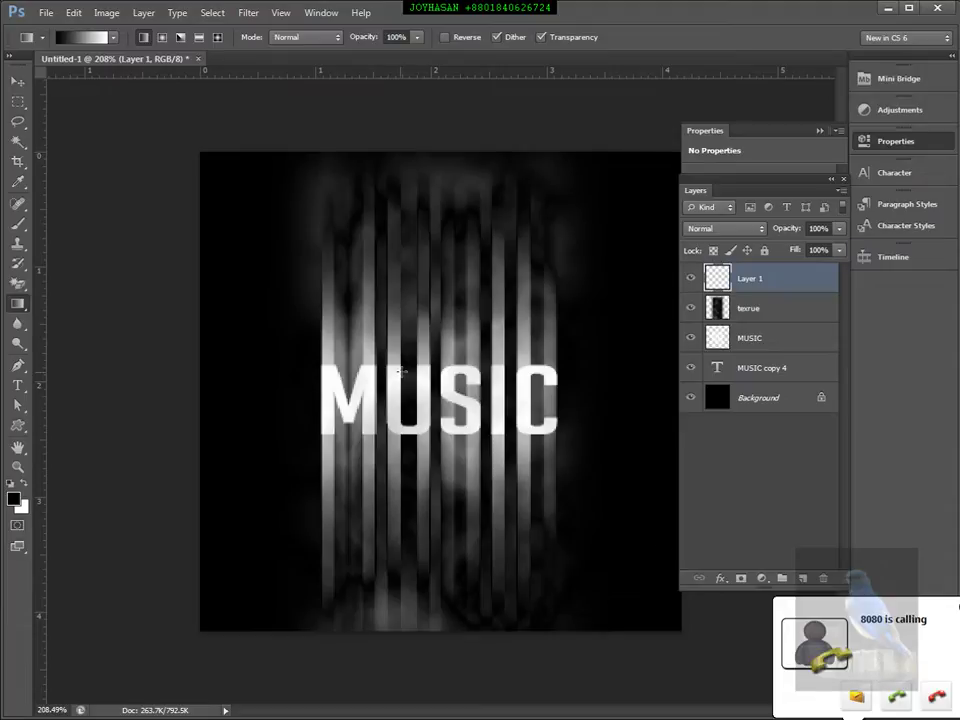
Load the Blue, Red, Yellow gradient preset and change its blue starting stop to bright green
click(86, 40)
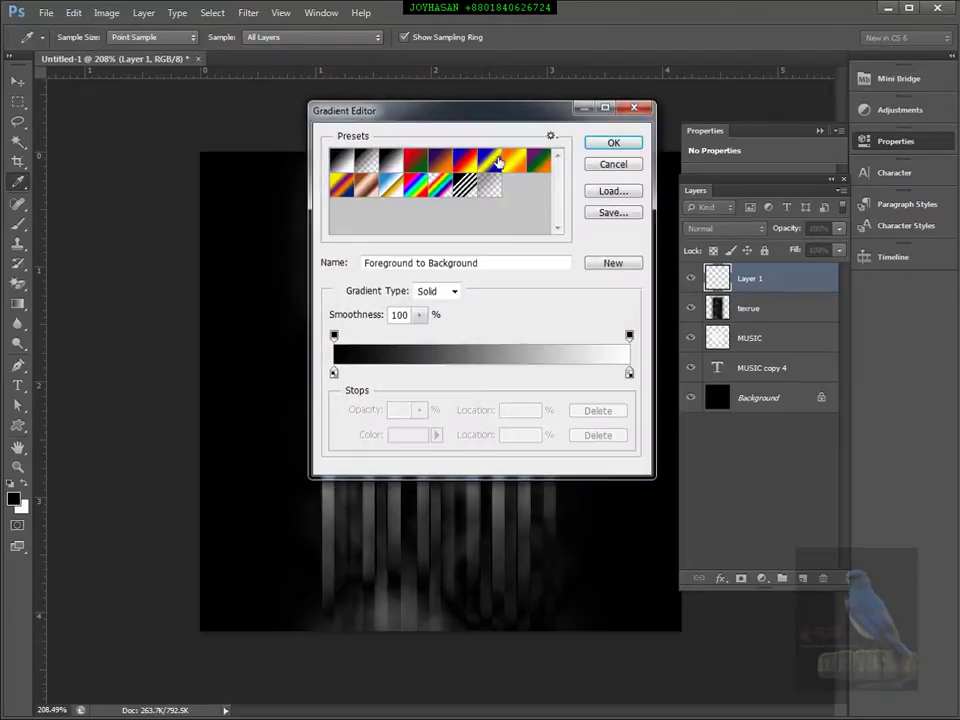
click(465, 160)
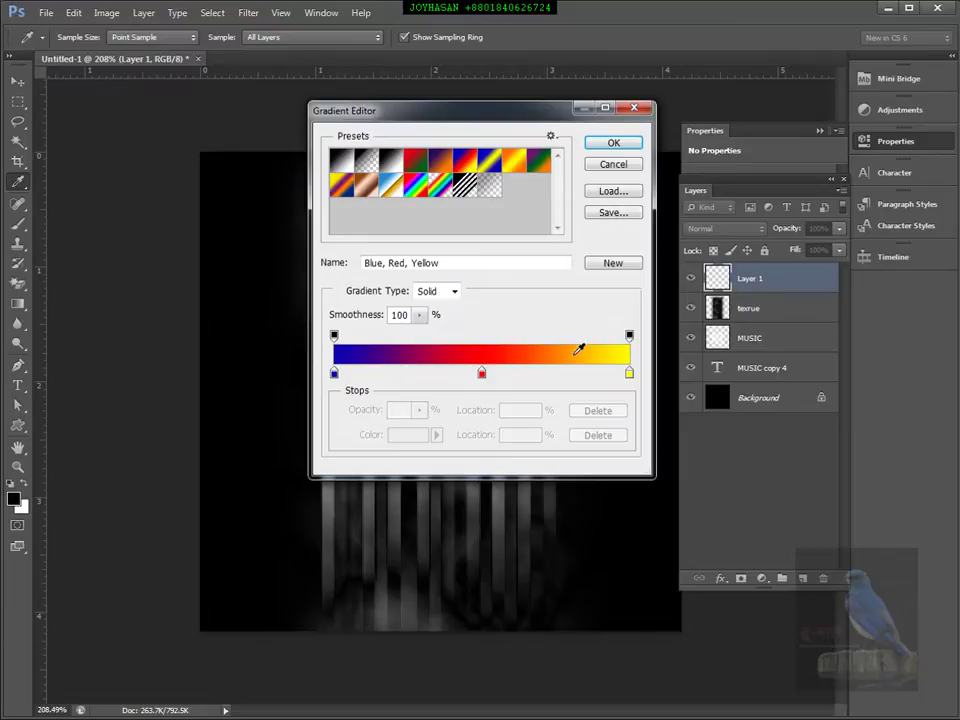
click(334, 374)
click(407, 435)
drag(684, 183, 686, 250)
click(662, 121)
click(804, 111)
Move the gradient's yellow stop to 47% and the red stop to the end, with the green-yellow midpoint at 44%
drag(482, 372, 565, 372)
drag(628, 374, 473, 374)
drag(563, 374, 629, 374)
click(473, 373)
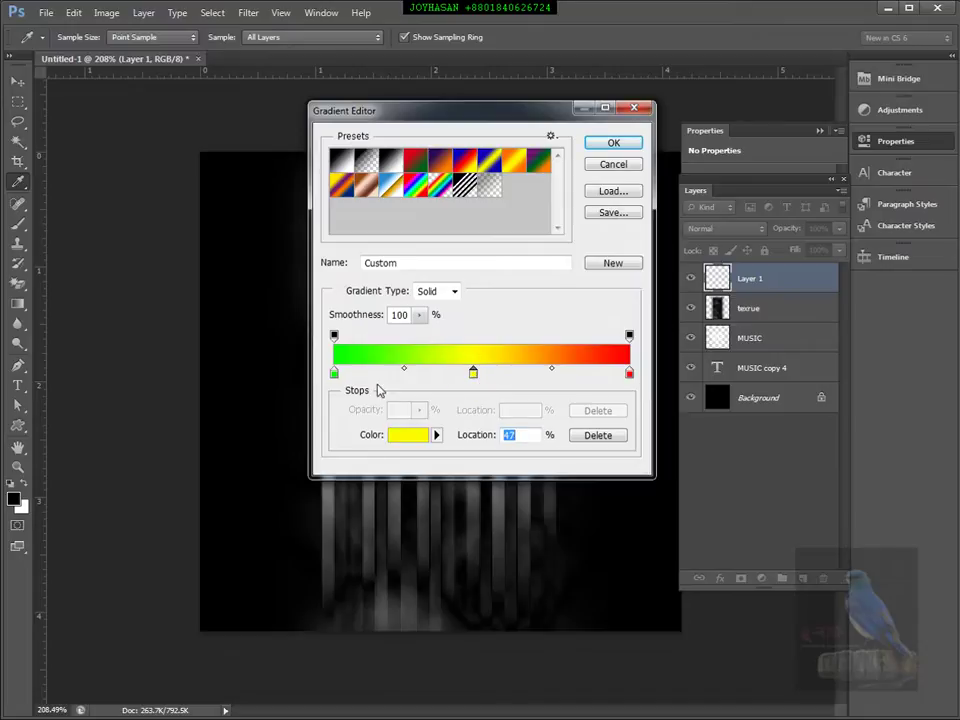
drag(403, 368, 395, 368)
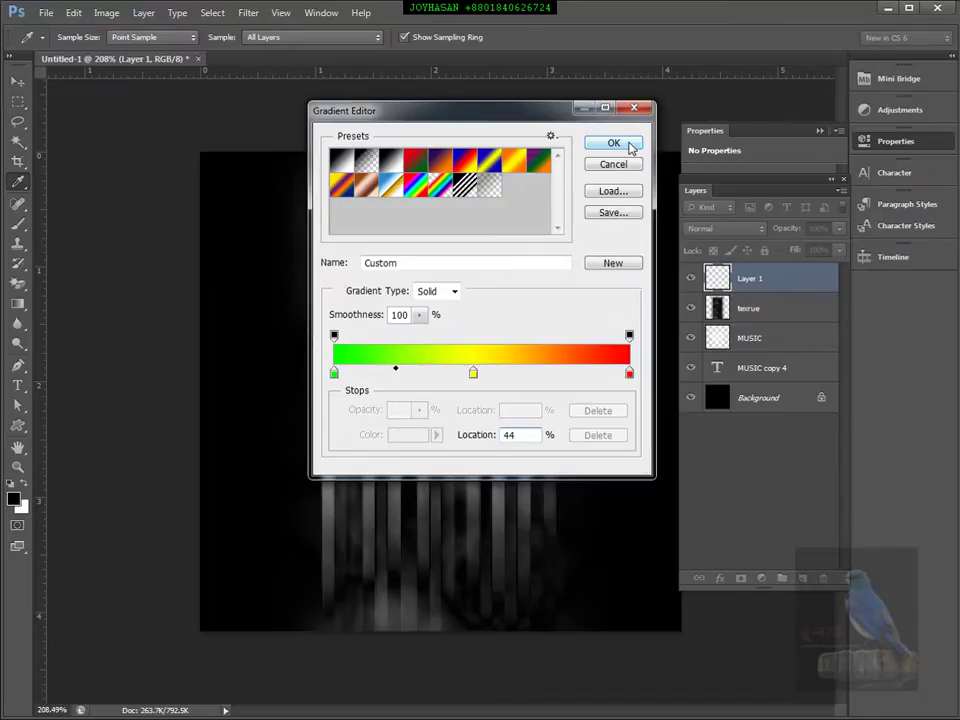
click(613, 143)
Fill Layer 1 with the vertical gradient running from green at the bottom to red at the top, and set its blend mode to Overlay
drag(432, 148, 420, 636)
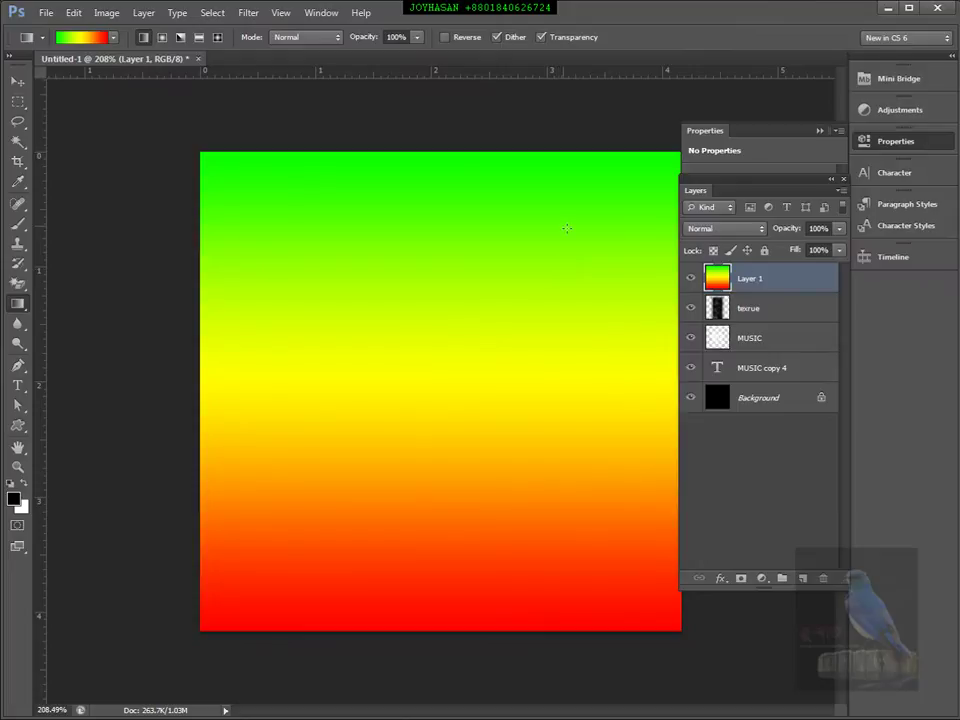
drag(435, 621, 435, 113)
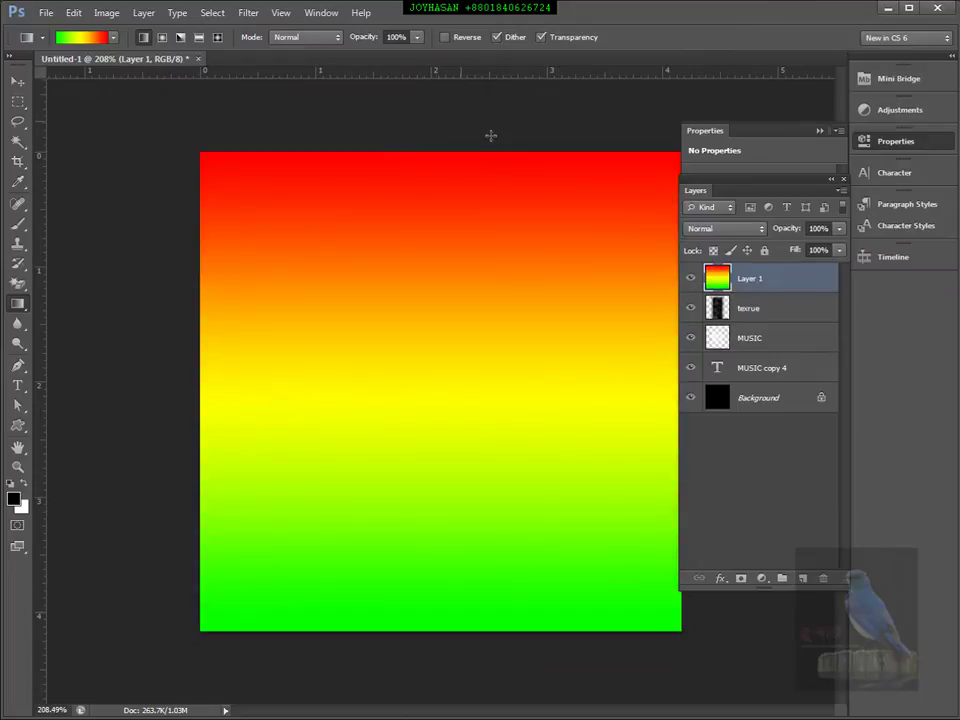
click(725, 228)
click(711, 431)
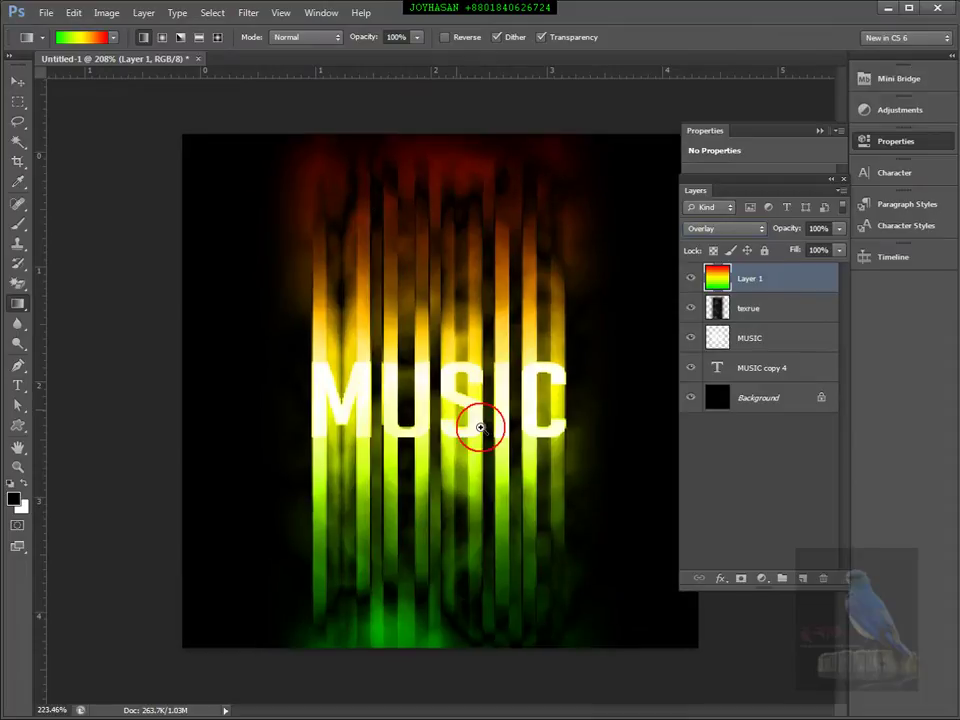
scroll(487, 408, up, 3)
scroll(499, 456, down, 1)
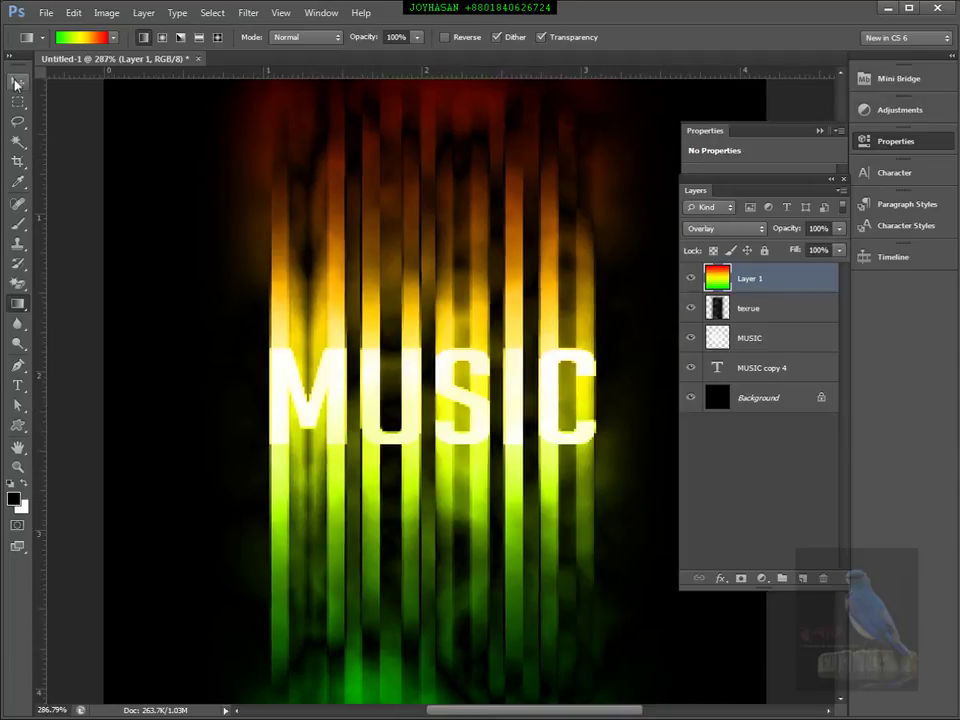
click(16, 81)
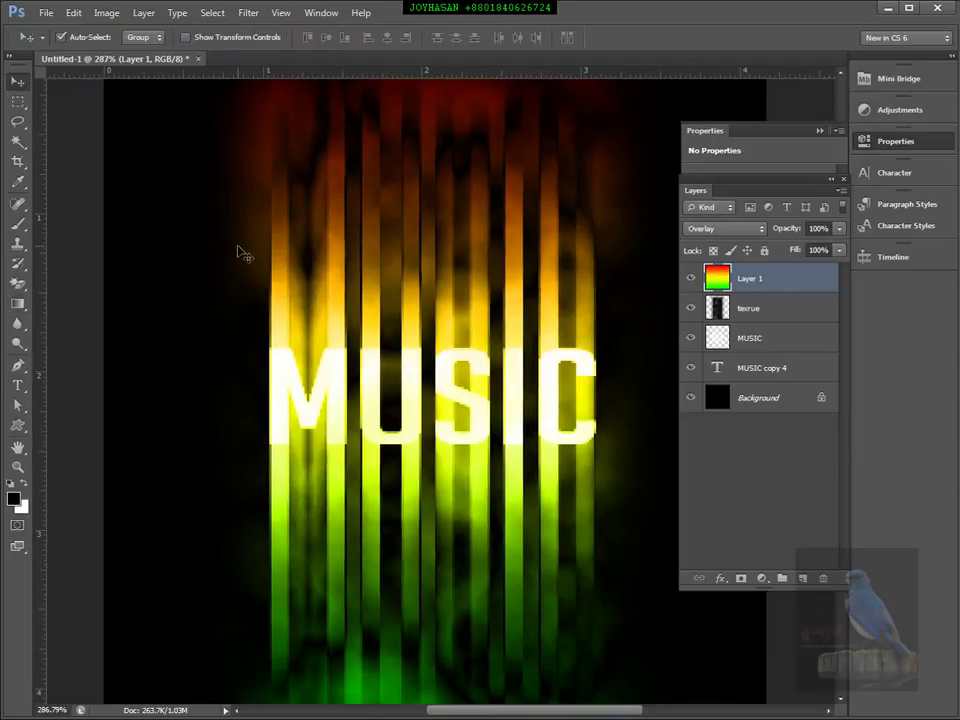
key(Tab)
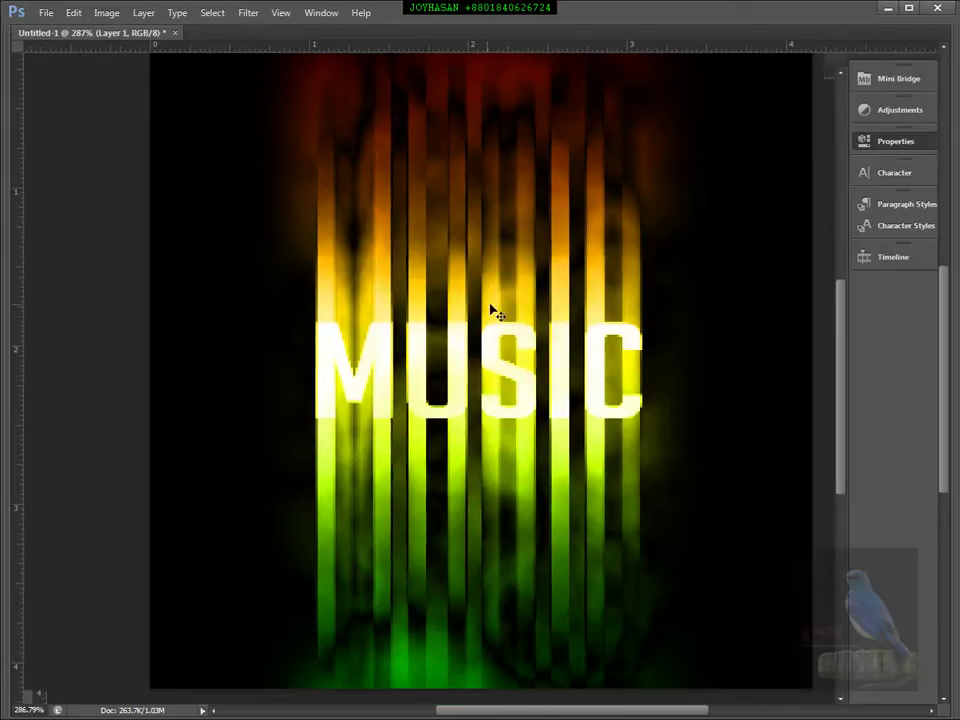
key(Tab)
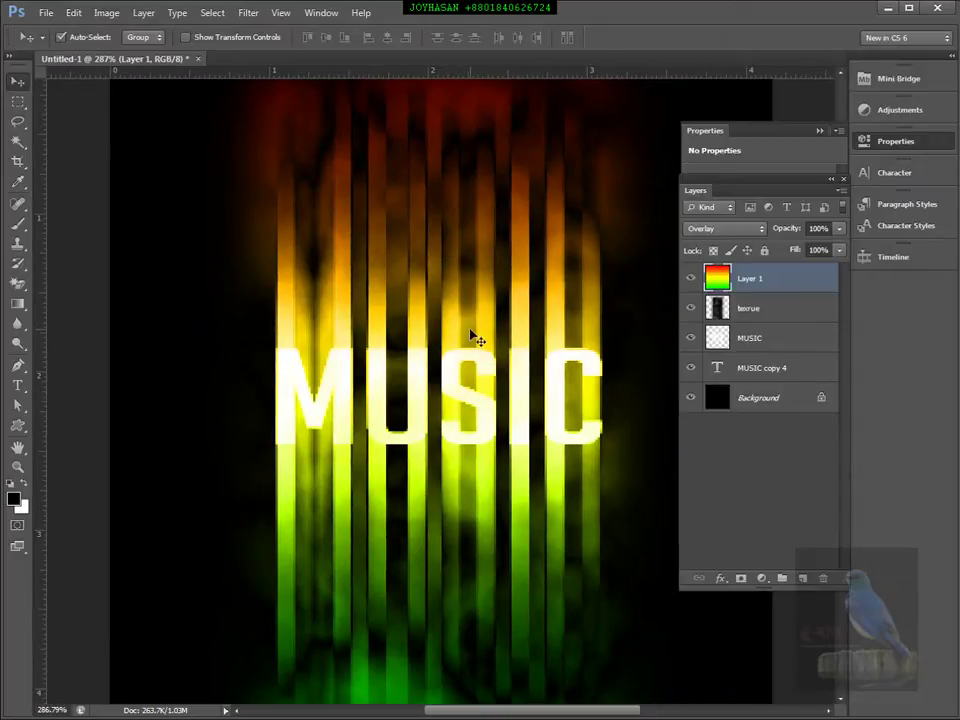
Add a new layer and fill a thin horizontal rectangular selection across the streaks above the MUSIC text with white
key(ctrl+shift+n)
key(Return)
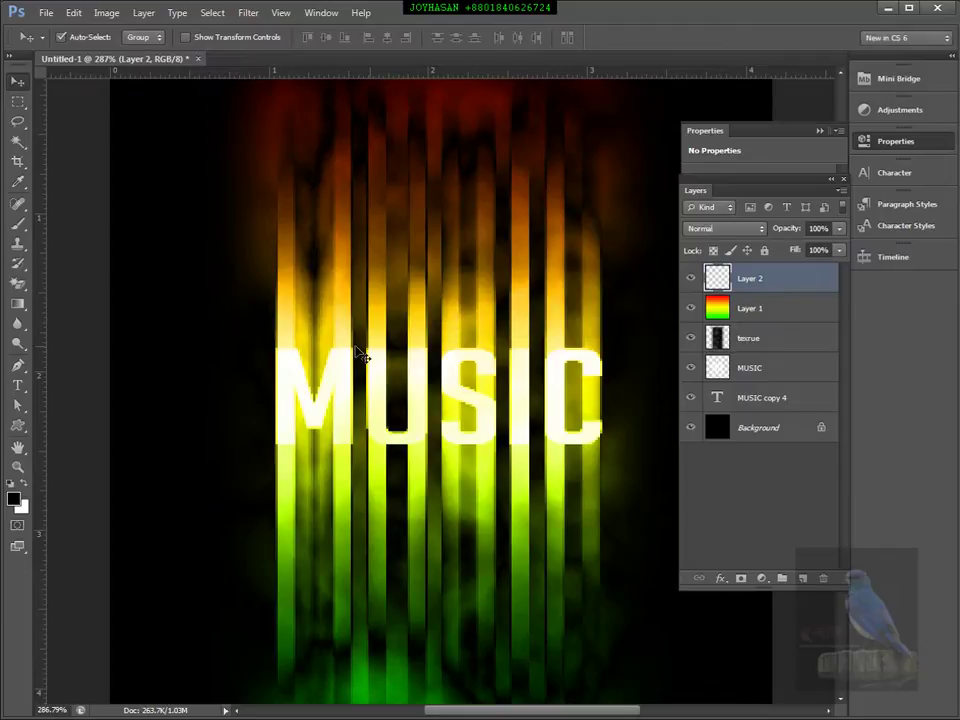
click(18, 102)
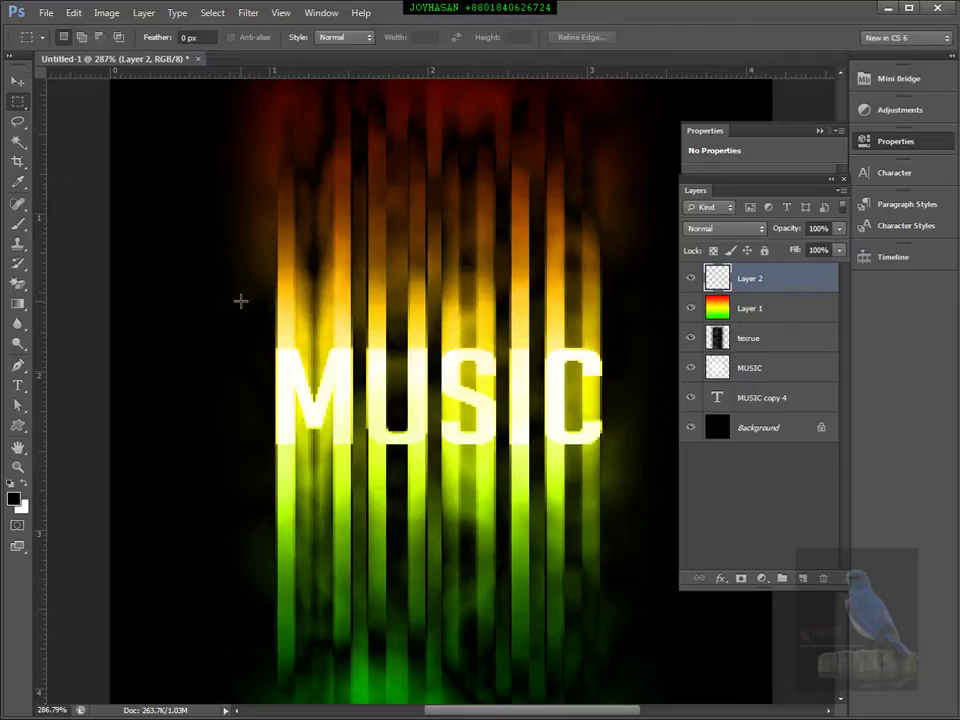
drag(221, 292, 673, 296)
click(22, 488)
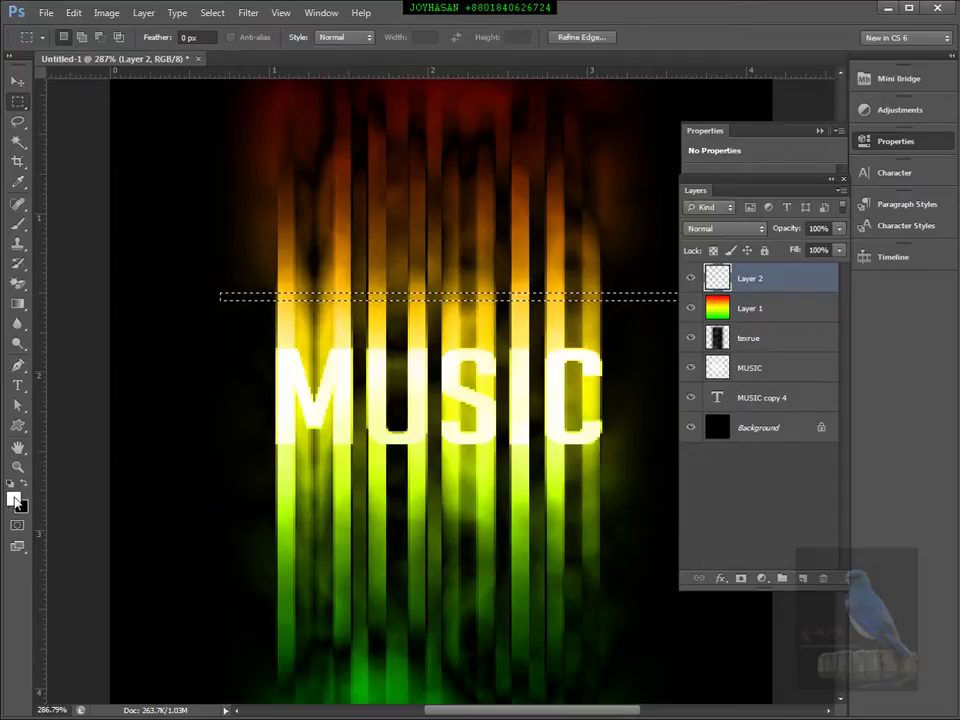
key(alt+BackSpace)
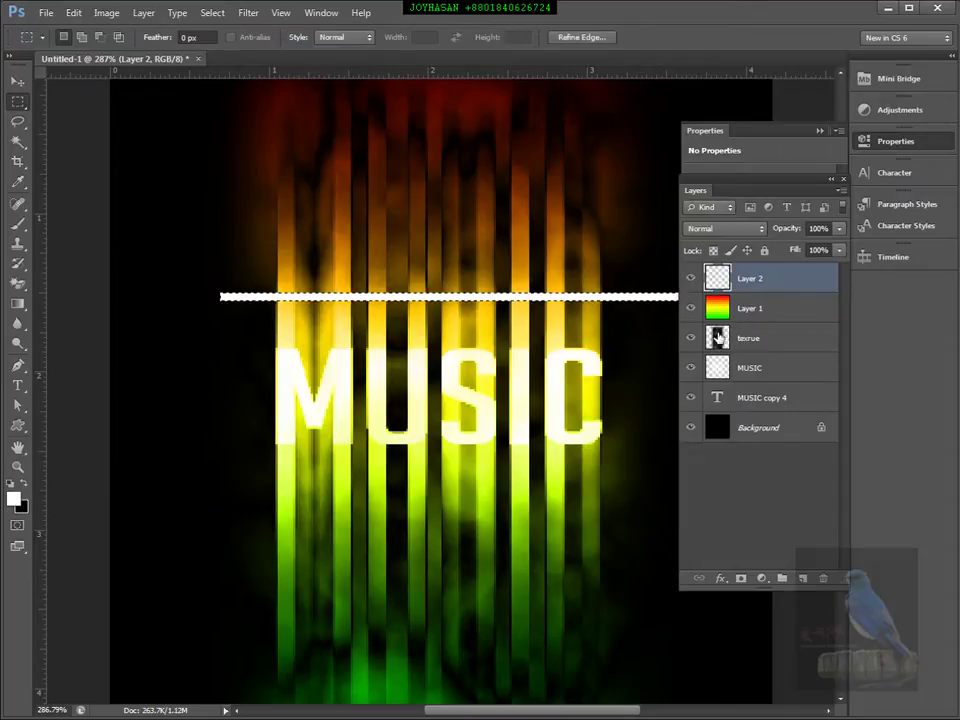
click(19, 81)
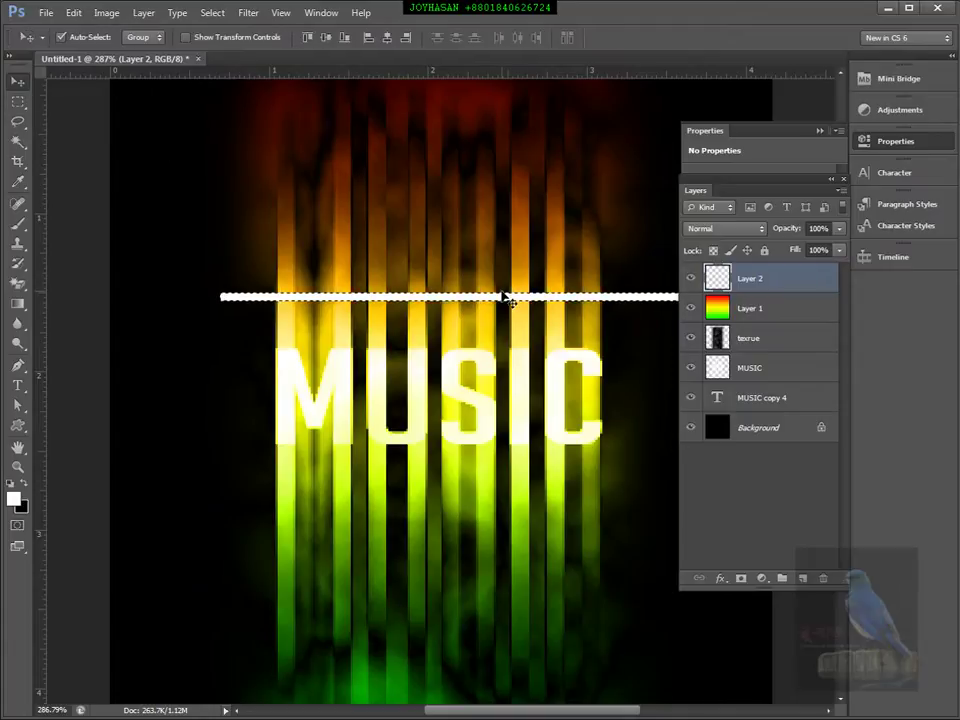
drag(495, 297, 496, 318)
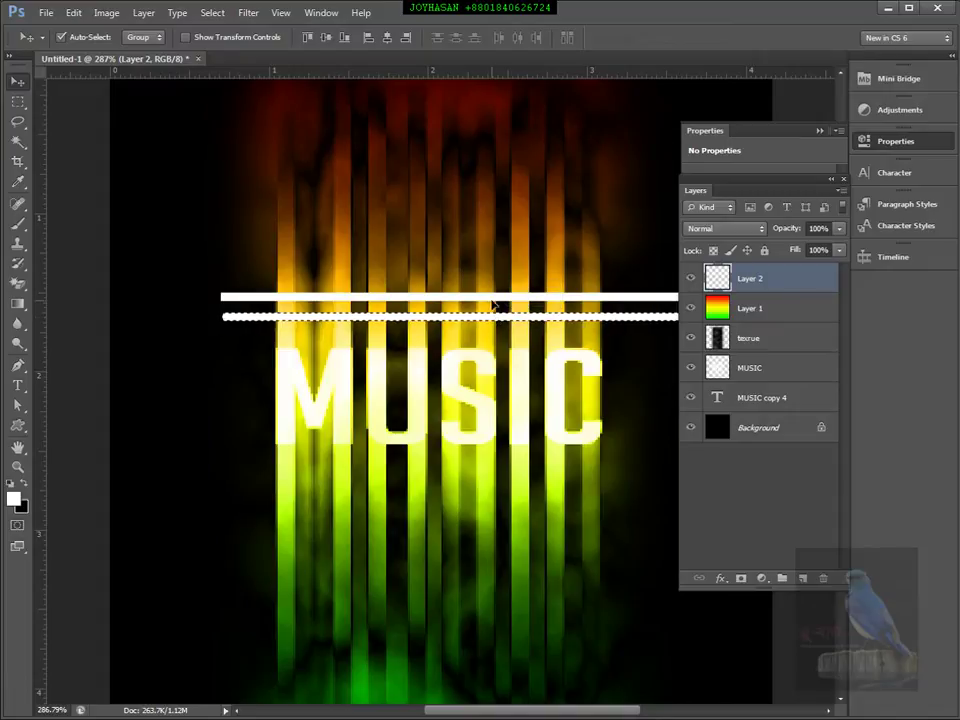
drag(491, 299, 495, 277)
key(ctrl+z)
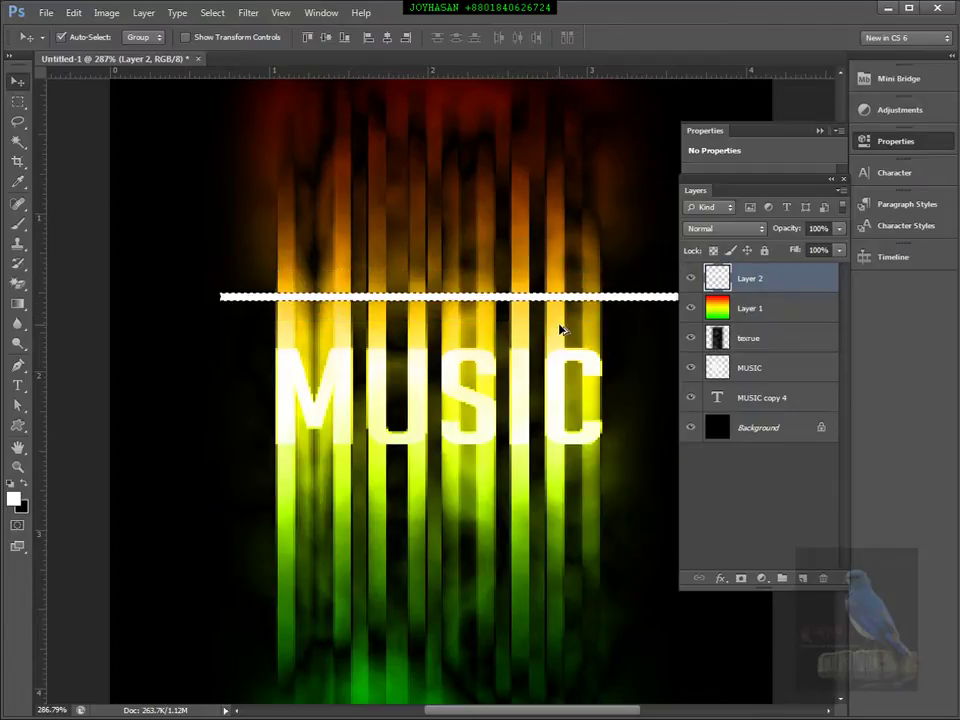
Deselect and place a duplicate of the white bar directly beneath it, leaving a narrow gap between the two
key(ctrl+d)
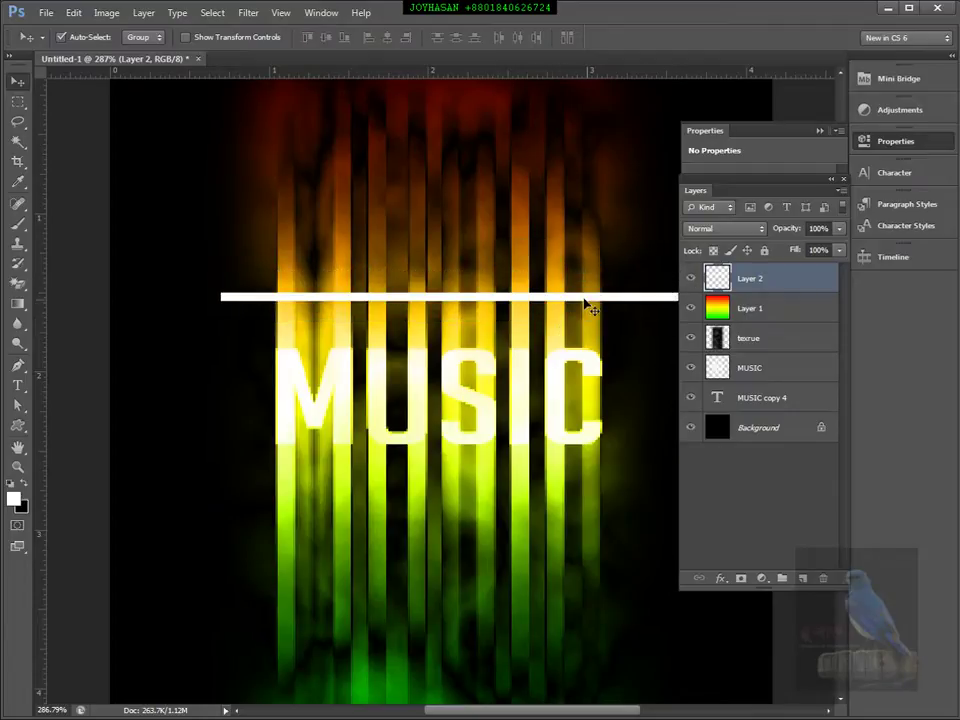
key(Tab)
key(z)
drag(551, 338, 551, 358)
key(ctrl+0)
key(v)
mouse_move(489, 268)
mouse_down()
mouse_move(489, 311)
mouse_move(489, 287)
mouse_up()
key(Down)
key(Down)
Duplicate the pair of white bars upward and nudge the copies to form four evenly spaced bars
shift+click(466, 312)
alt+drag(464, 313, 467, 272)
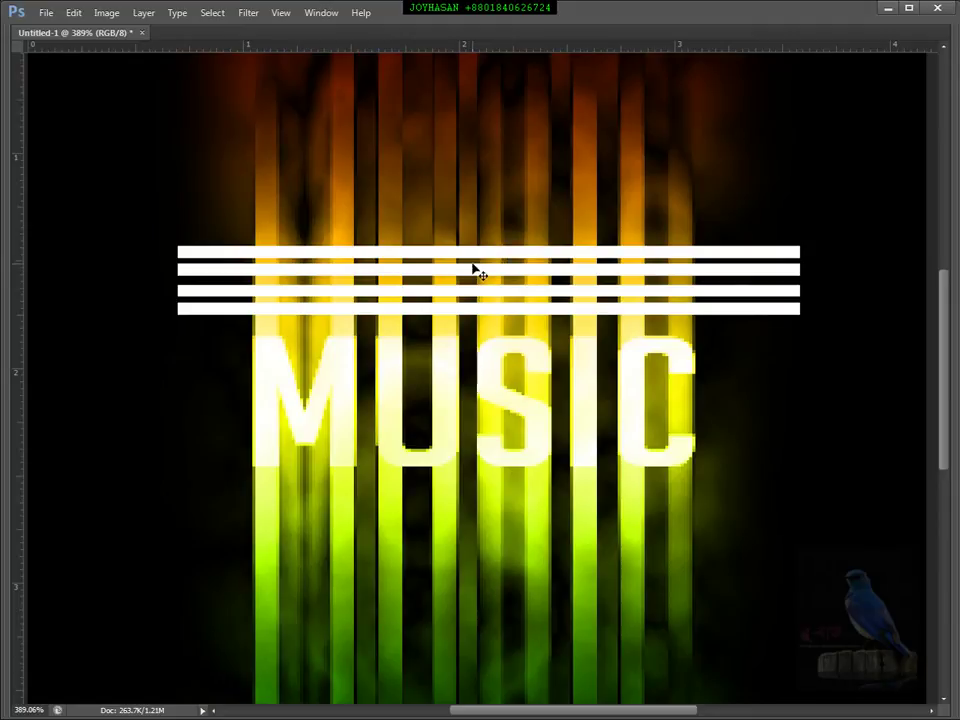
key(Down)
key(Down)
key(Up)
key(Up)
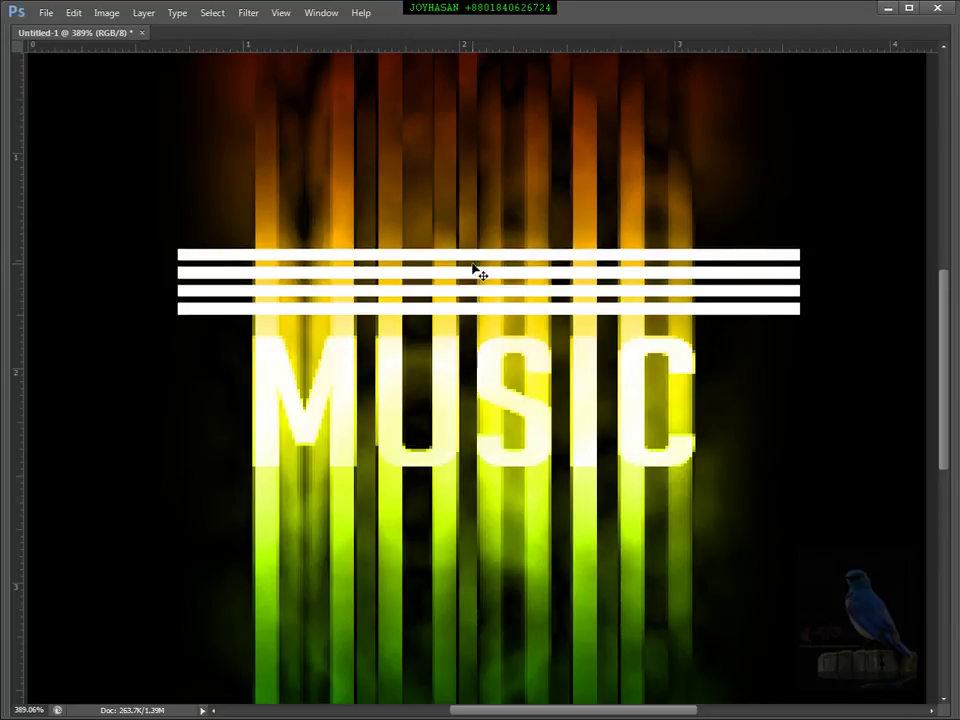
Duplicate the bar pair upward twice more, nudging the copies to build a stack of eight bars above the text
alt+drag(472, 278, 475, 238)
key(Down)
key(Down)
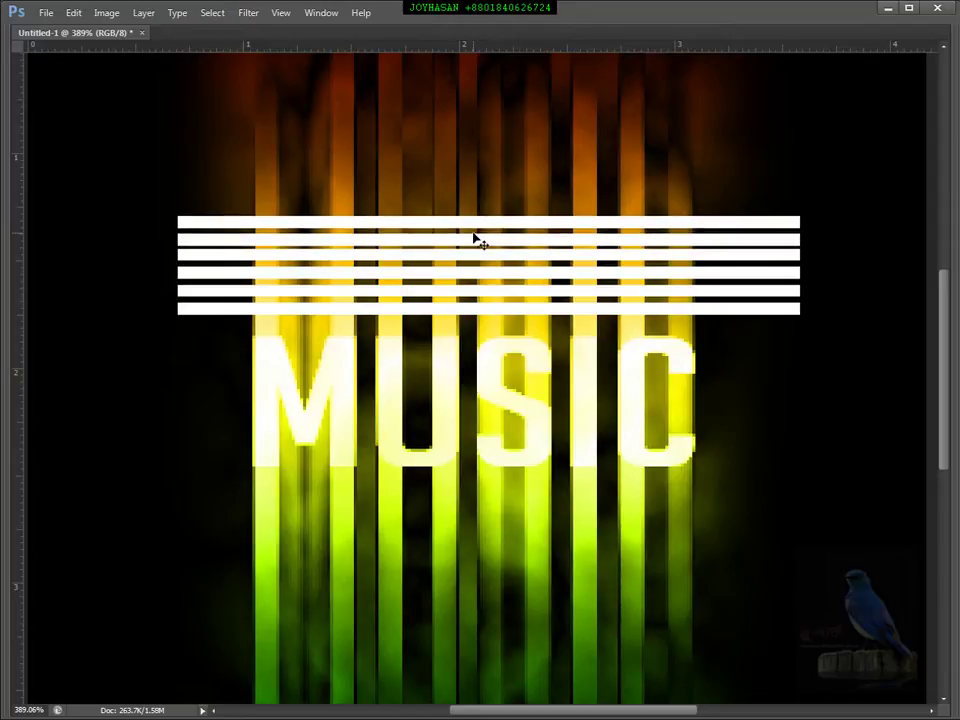
key(Up)
alt+drag(475, 238, 476, 205)
key(Up)
key(Up)
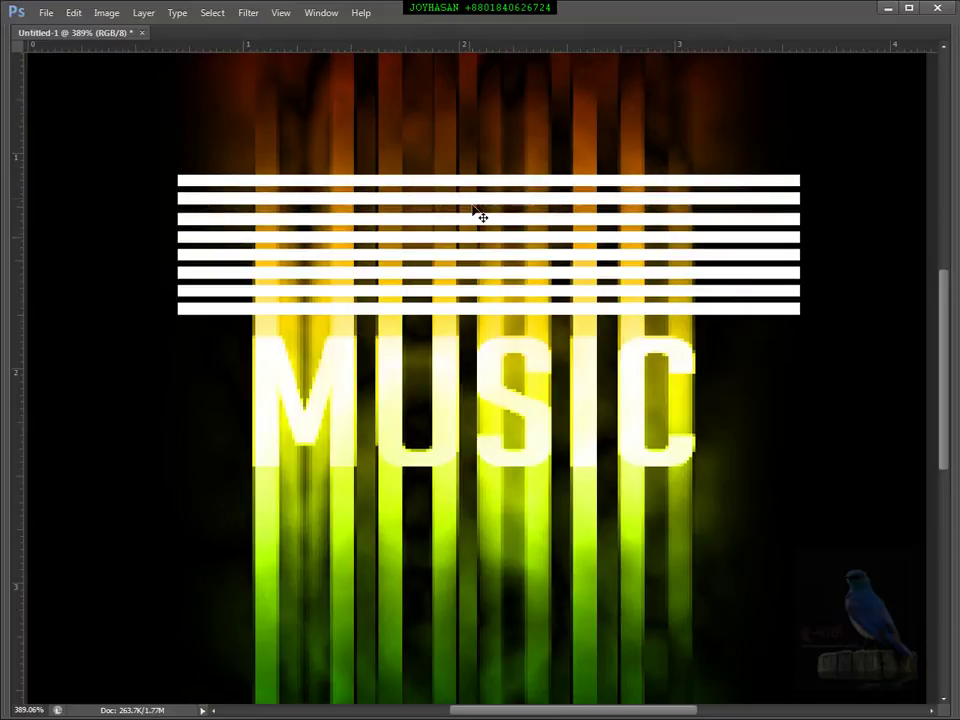
Merge Layer 2 and all its copies into one layer, and check the bars by toggling that layer's visibility
key(Tab)
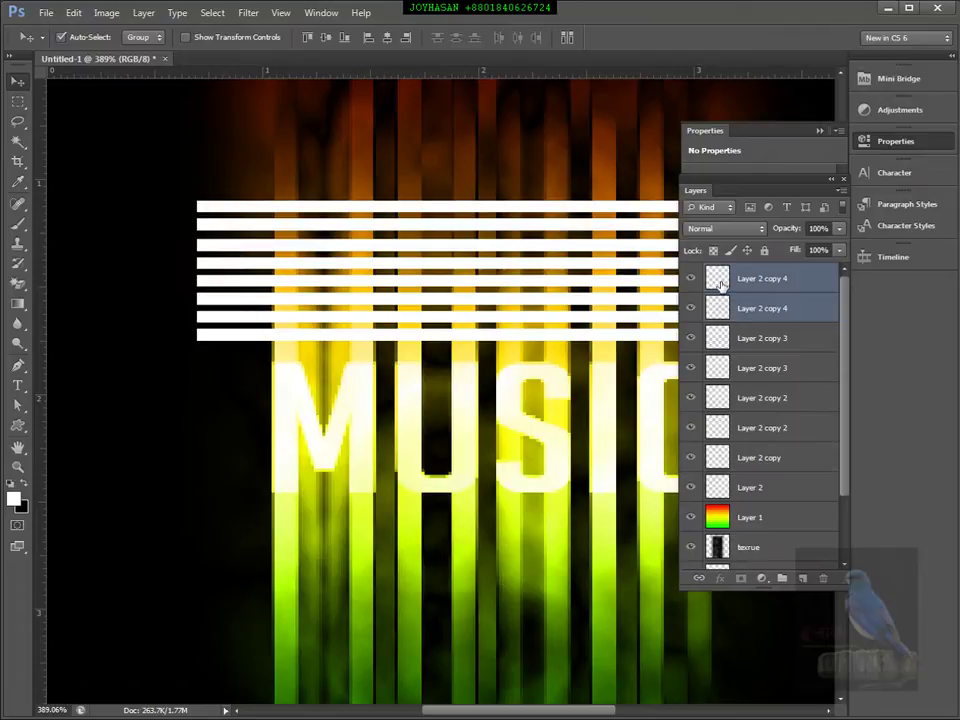
shift+click(722, 487)
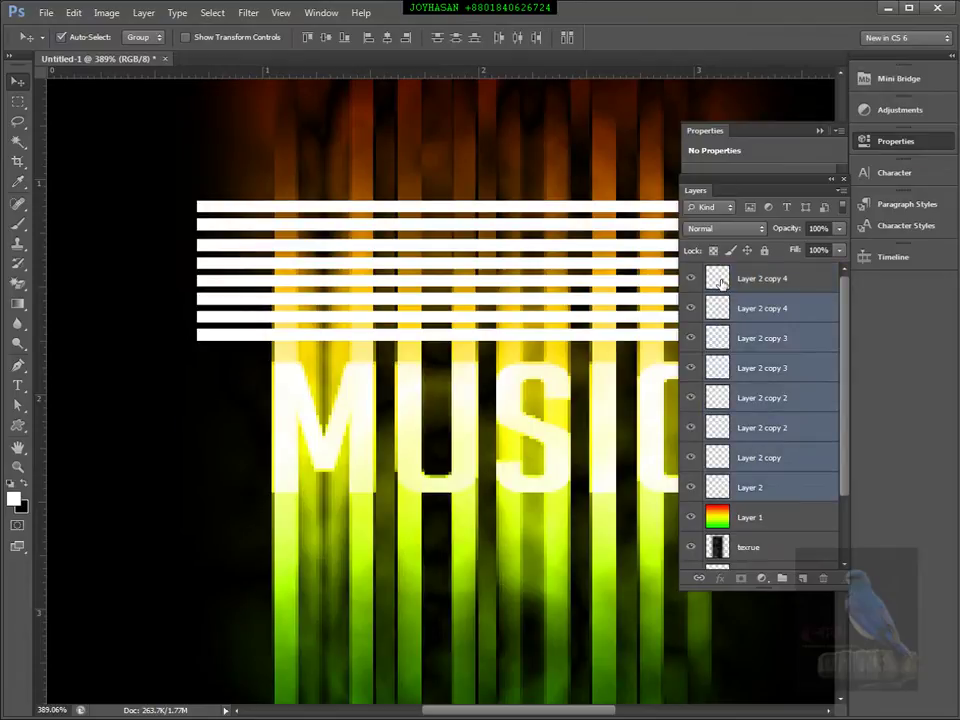
shift+click(722, 283)
shift+click(720, 485)
click(722, 283)
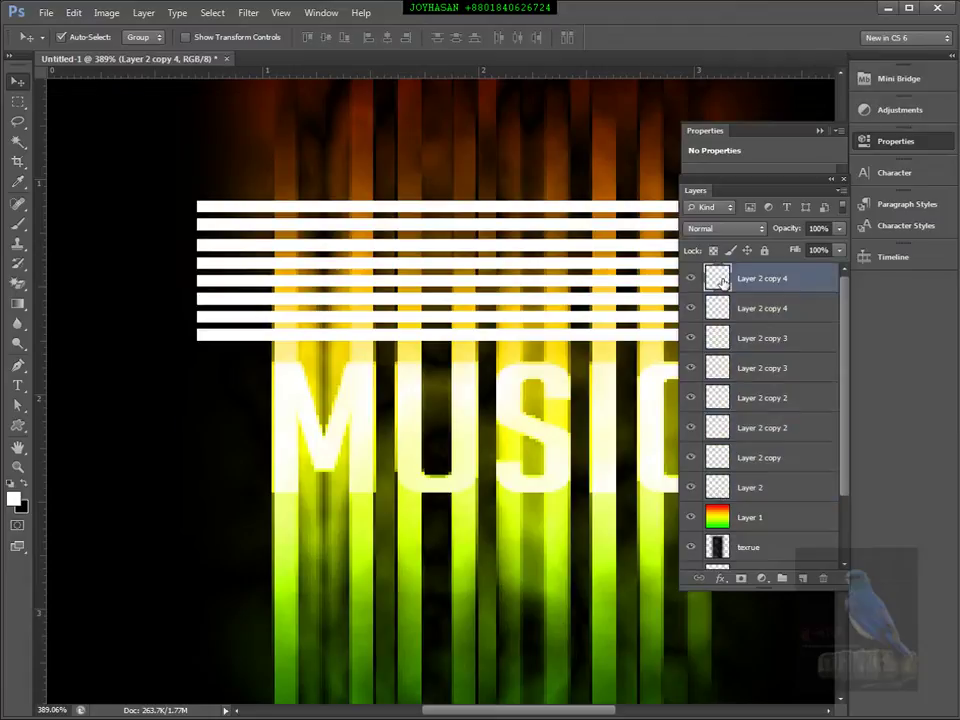
shift+click(707, 487)
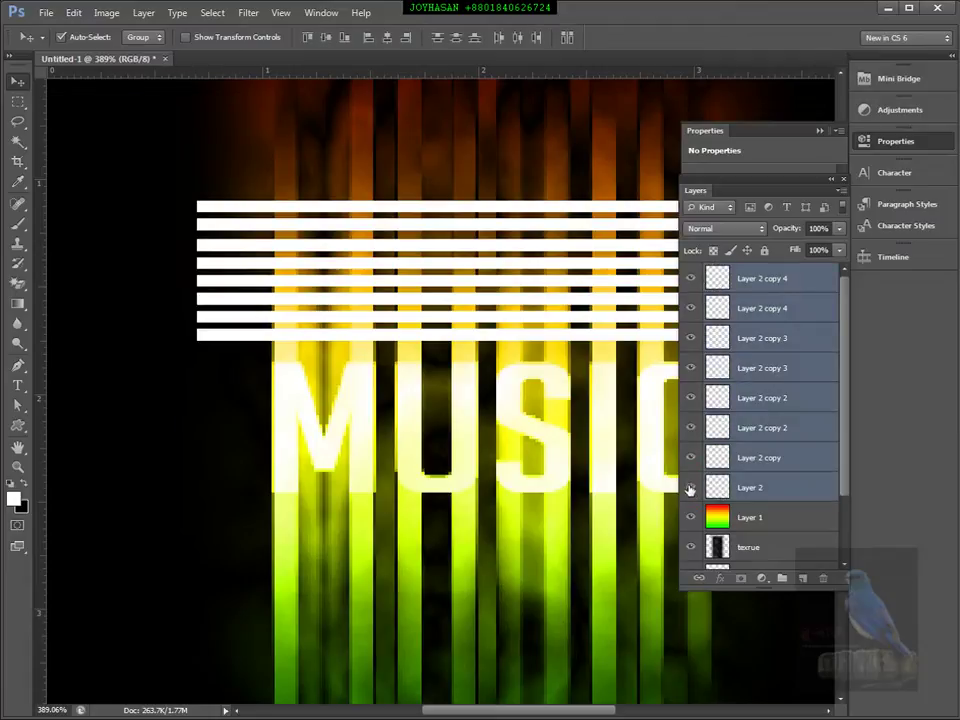
key(ctrl+e)
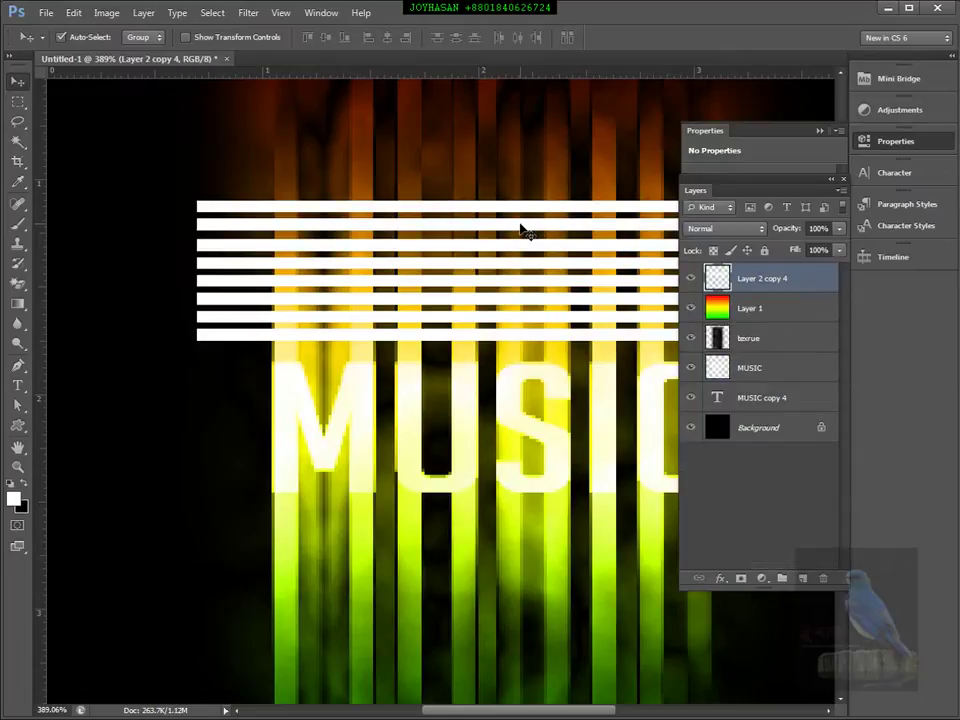
click(691, 279)
click(691, 279)
click(691, 279)
click(691, 279)
Trim both ends of the white bars with rectangular selections so the stack matches the width of the MUSIC text
drag(548, 305, 456, 300)
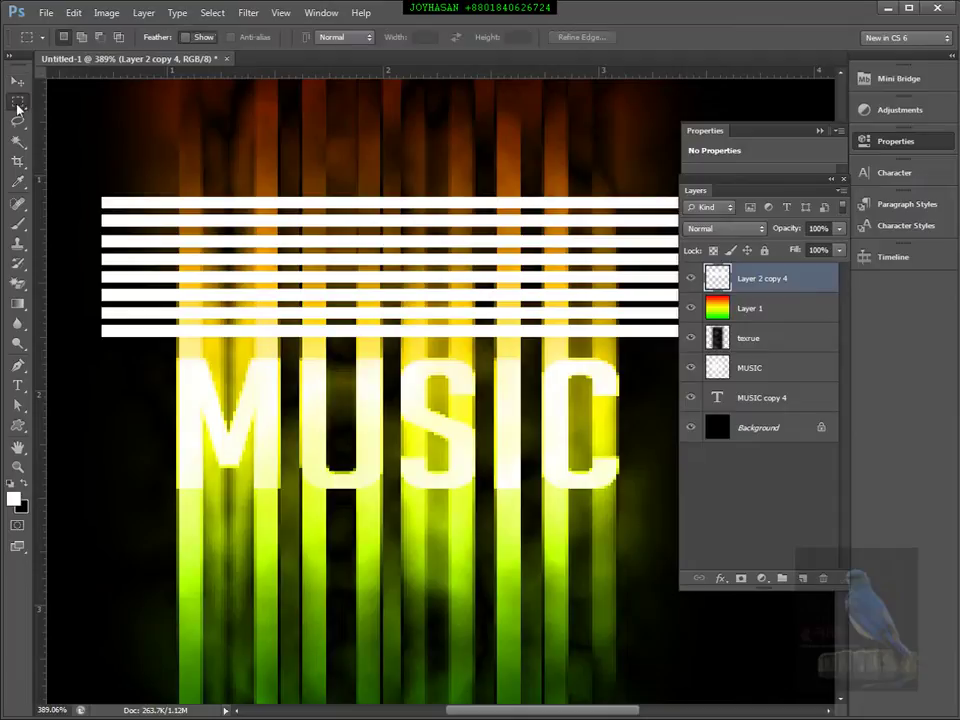
click(18, 101)
key(Tab)
drag(124, 147, 258, 324)
key(Delete)
drag(873, 126, 699, 326)
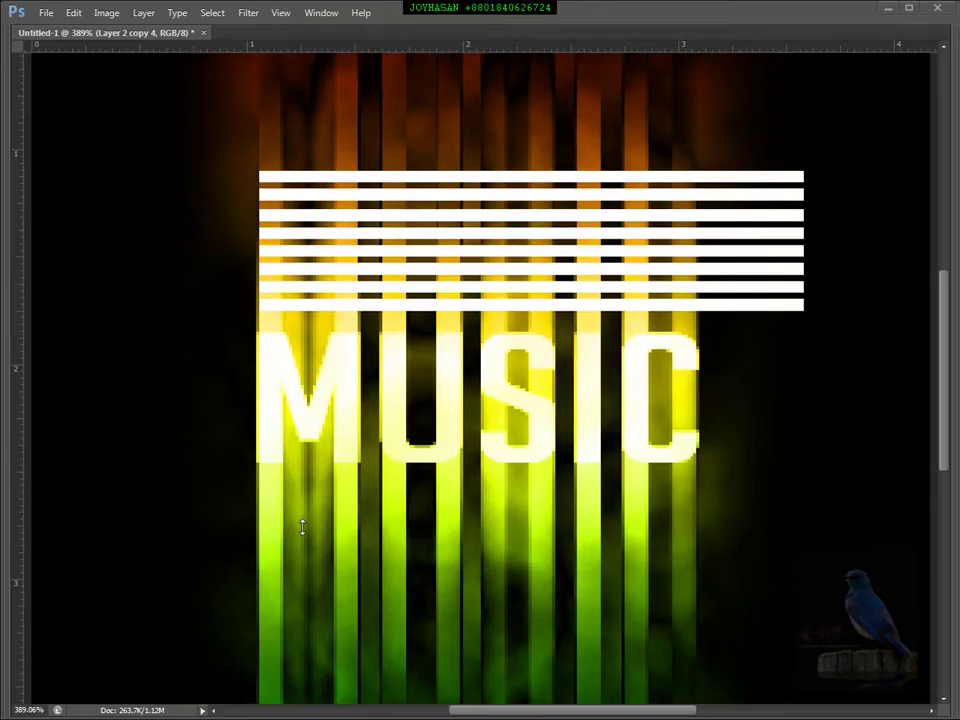
drag(696, 125, 872, 325)
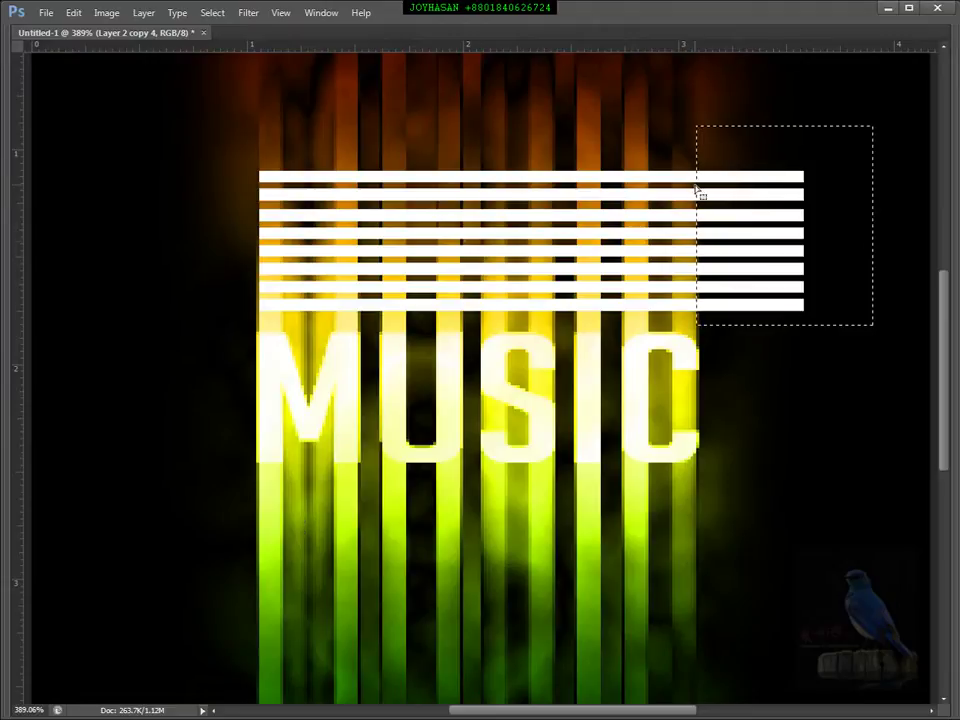
key(Delete)
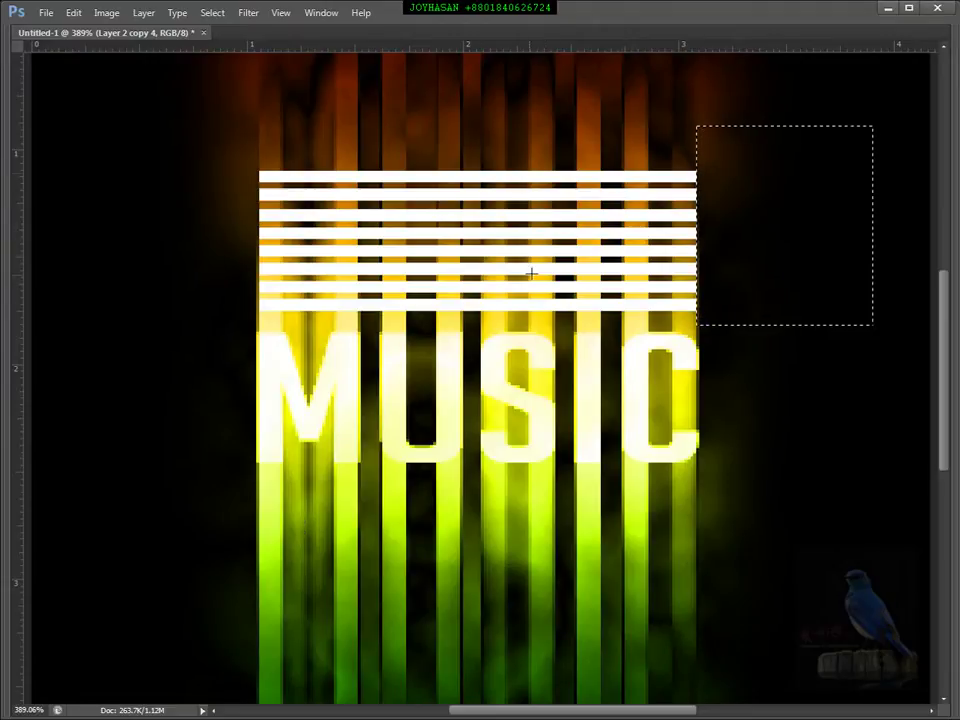
Delete four columns from the bars: four rows between I and C, two above C, and six each above S and U
drag(603, 157, 624, 240)
key(Delete)
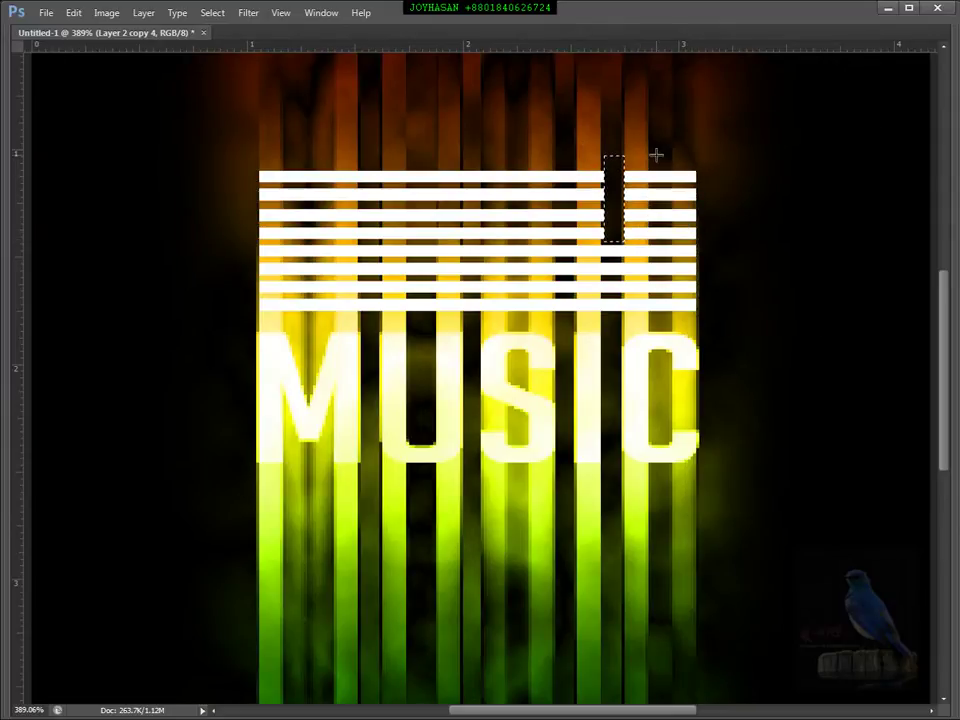
drag(654, 160, 668, 203)
drag(648, 155, 672, 203)
key(Delete)
drag(507, 161, 522, 274)
key(Delete)
drag(407, 165, 437, 275)
key(Delete)
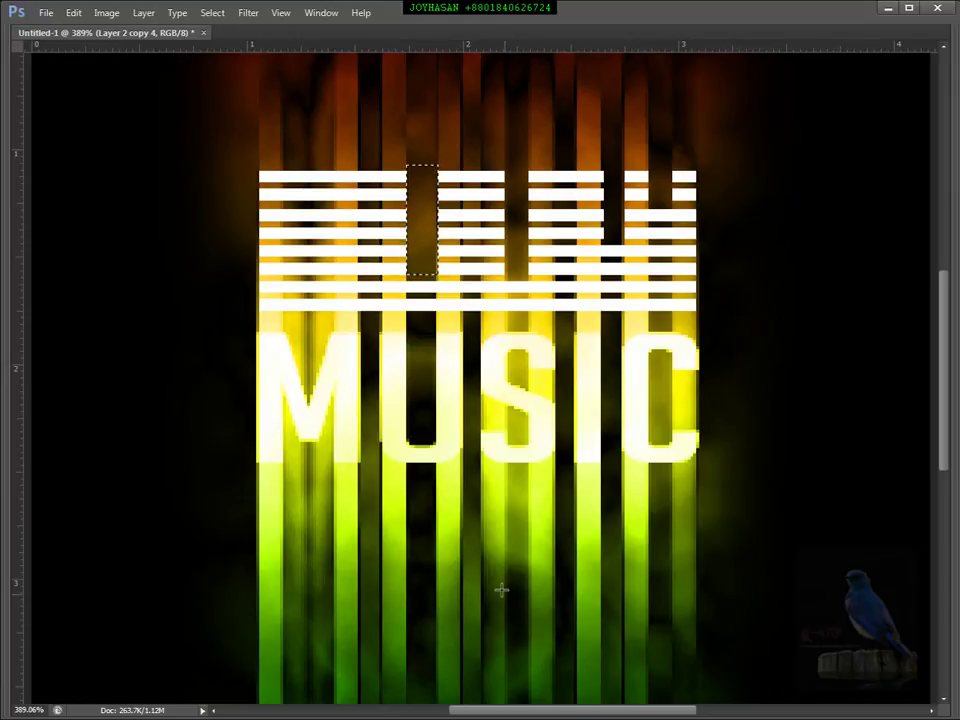
Cut the top two bar rows above the M and the top seven rows between M and U, then deselect
key(ctrl+d)
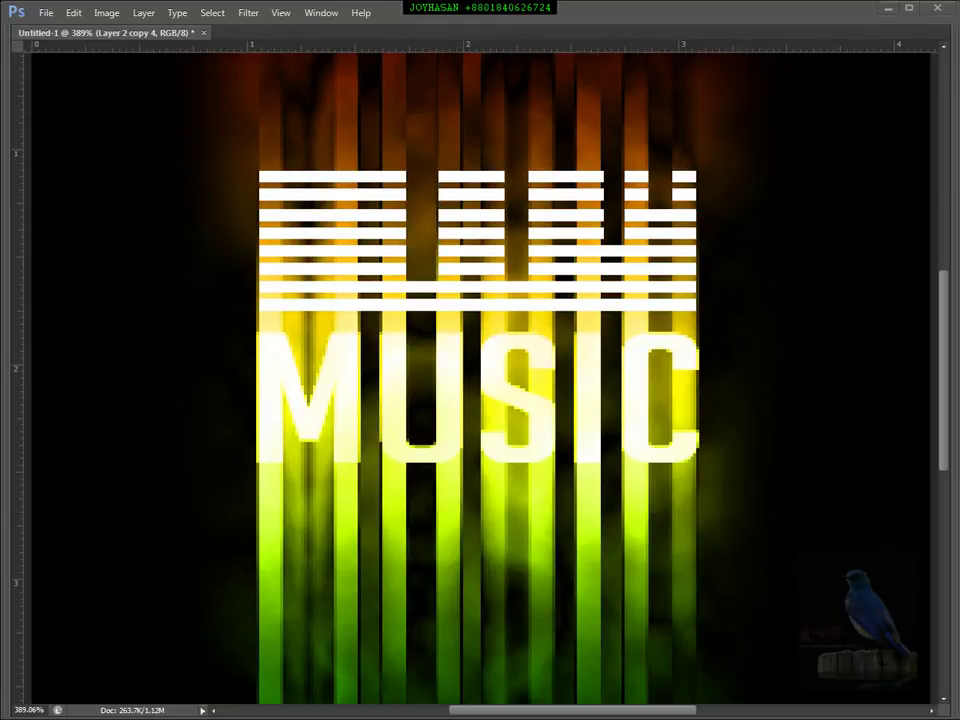
key(m)
drag(284, 165, 325, 202)
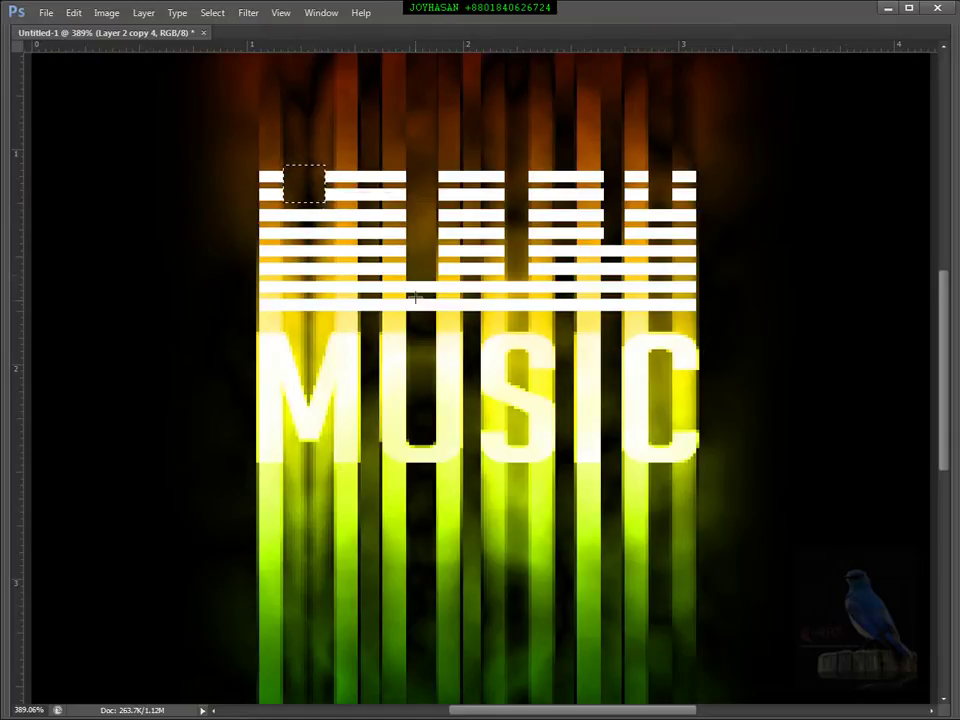
drag(359, 138, 379, 293)
key(ctrl+d)
key(Tab)
Apply an Inner Bevel to the merged bar layer with 62% depth, 0 px size and 30° altitude
click(18, 80)
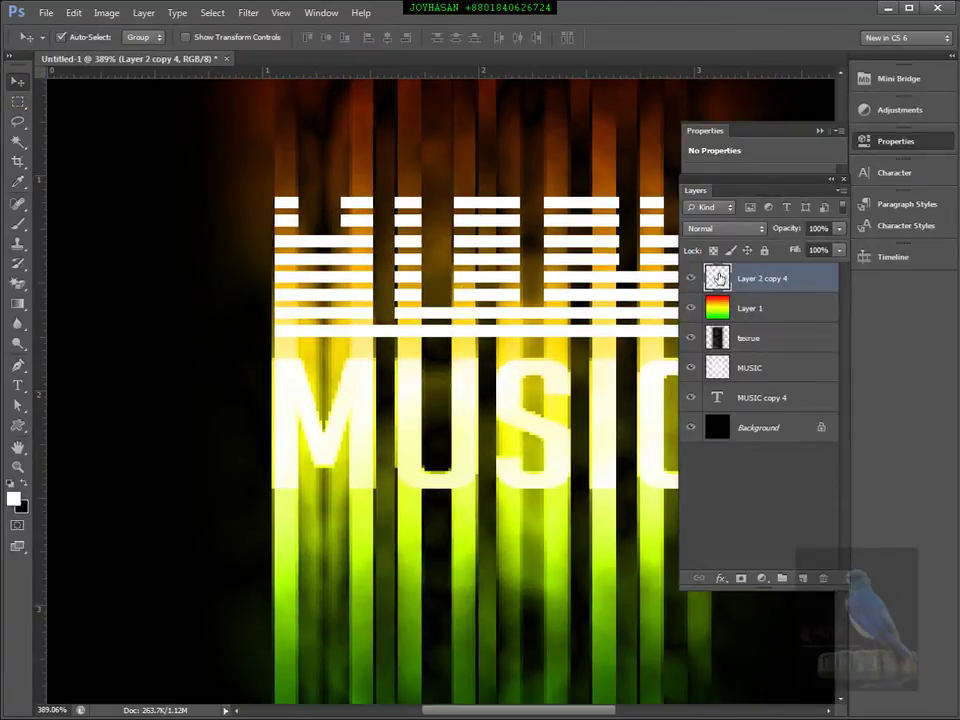
double_click(718, 278)
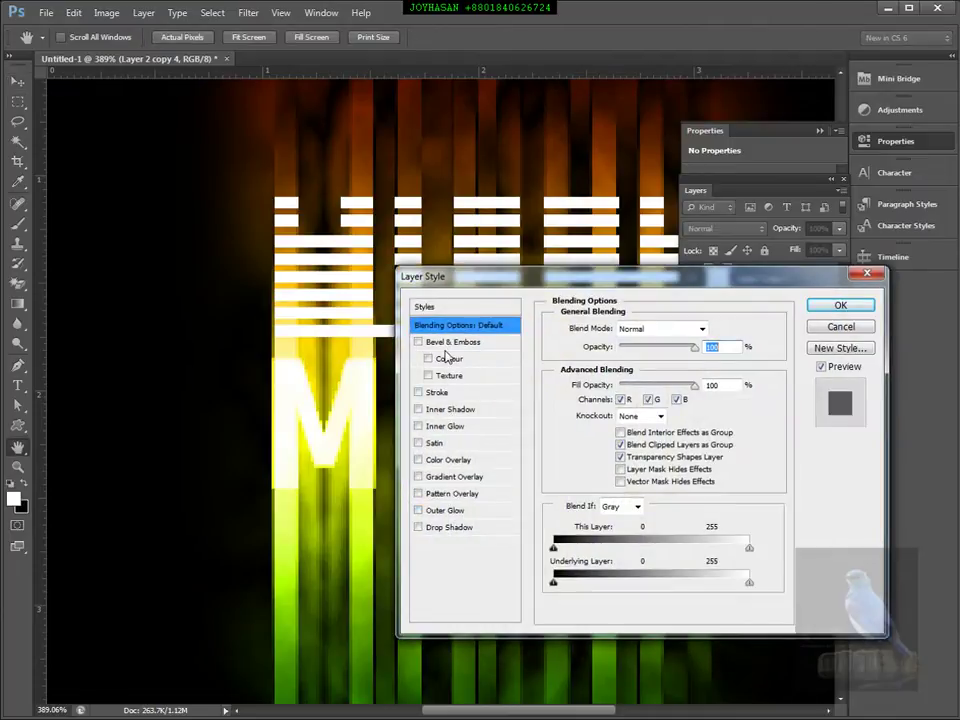
click(452, 342)
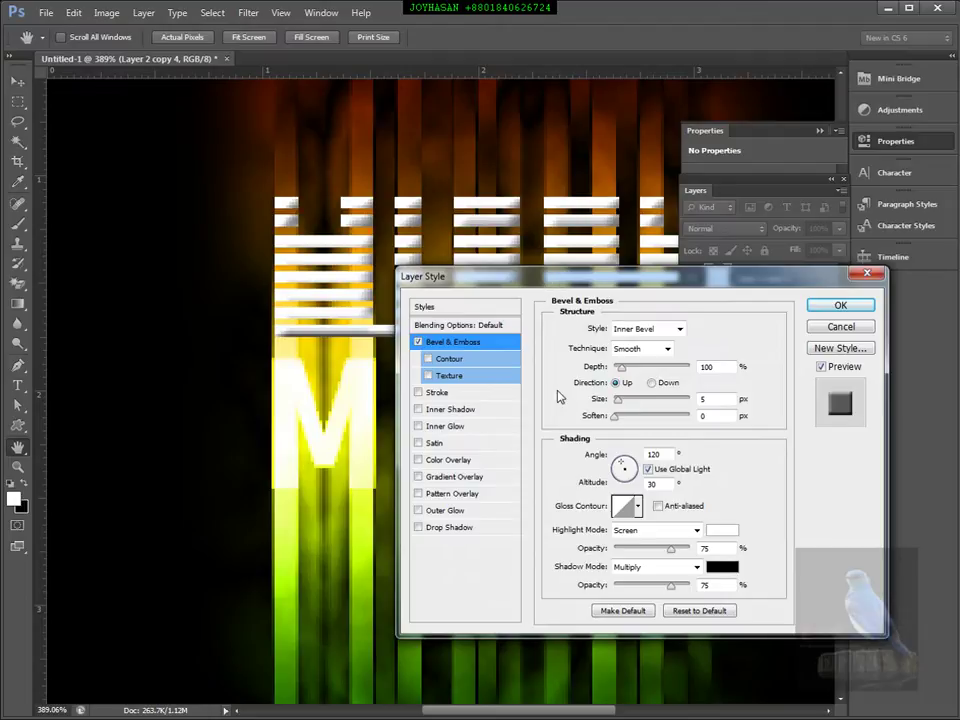
drag(619, 404, 615, 405)
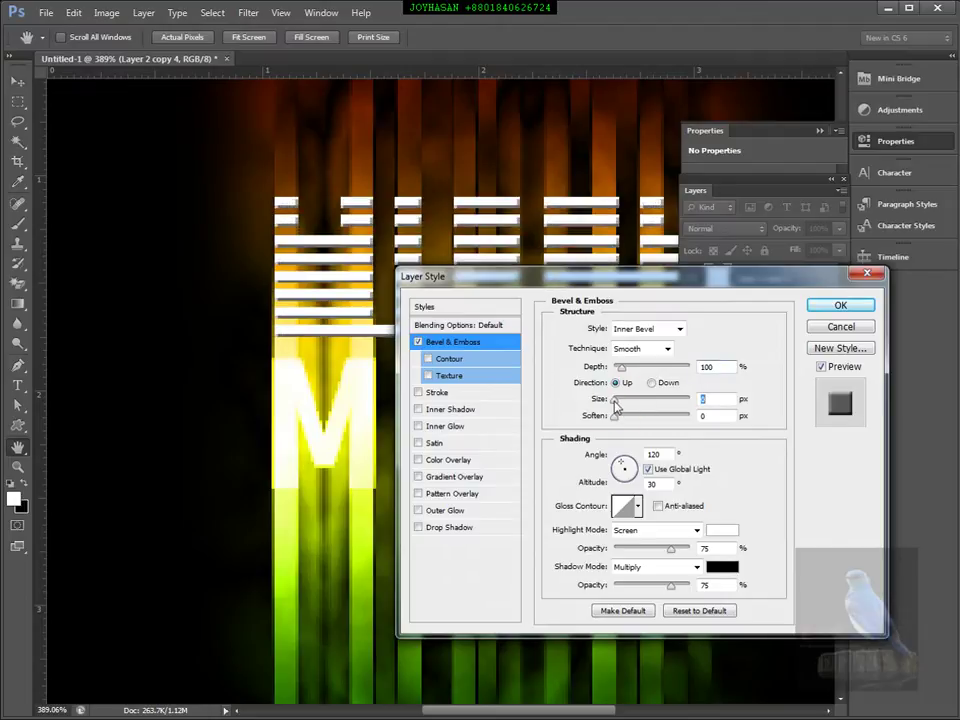
double_click(651, 484)
text(75)
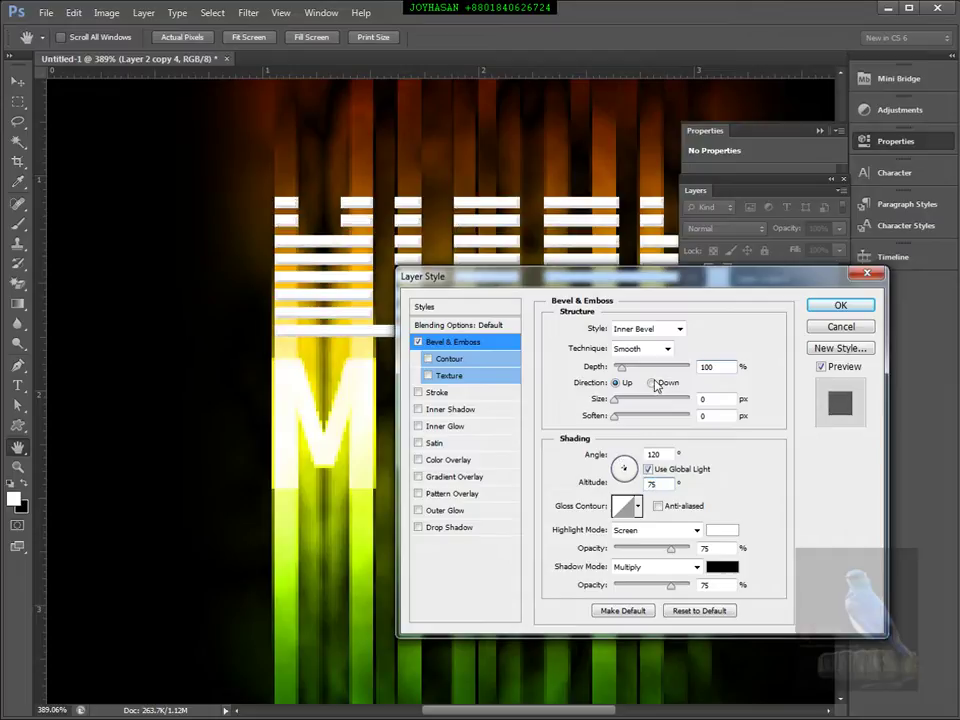
key(ctrl+z)
drag(620, 373, 618, 376)
click(838, 302)
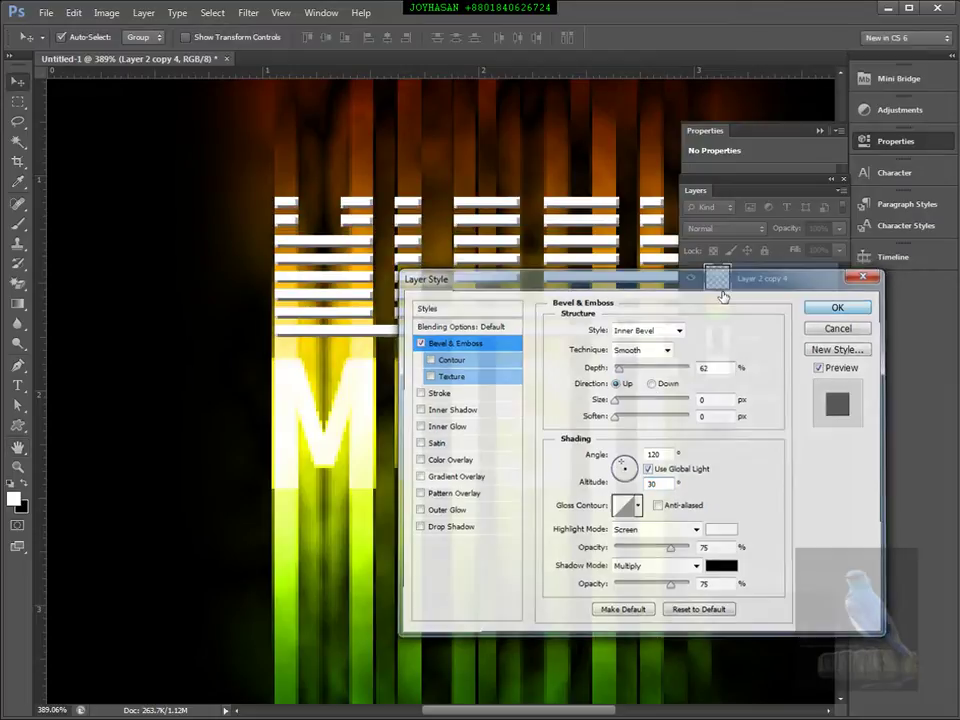
Copy the bar layer's style and paste it onto the MUSIC copy 4 text layer
right_click(718, 281)
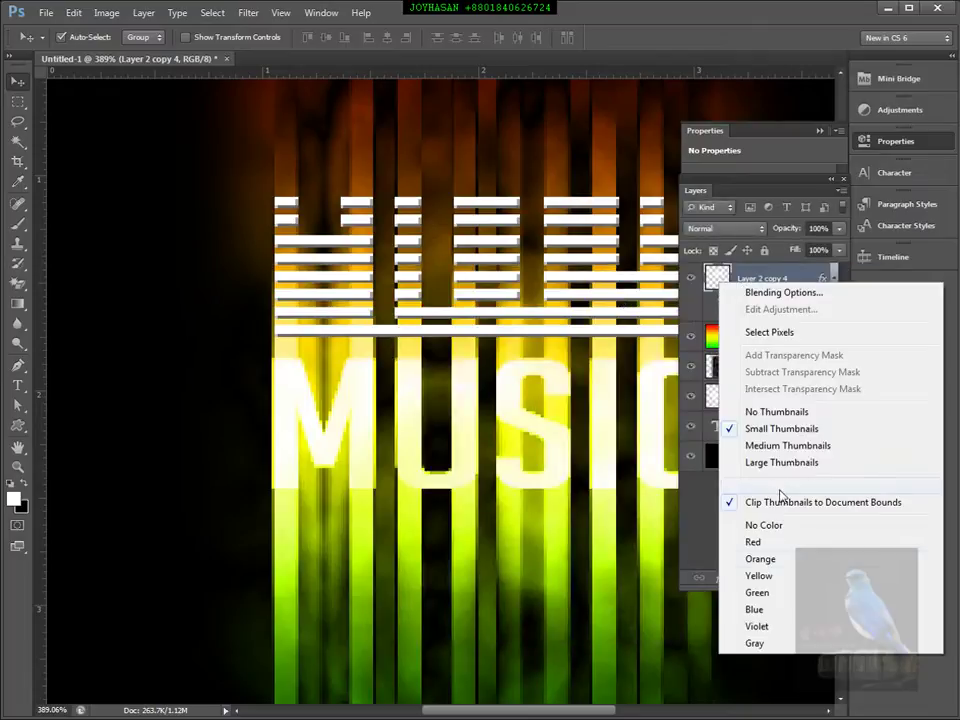
click(597, 262)
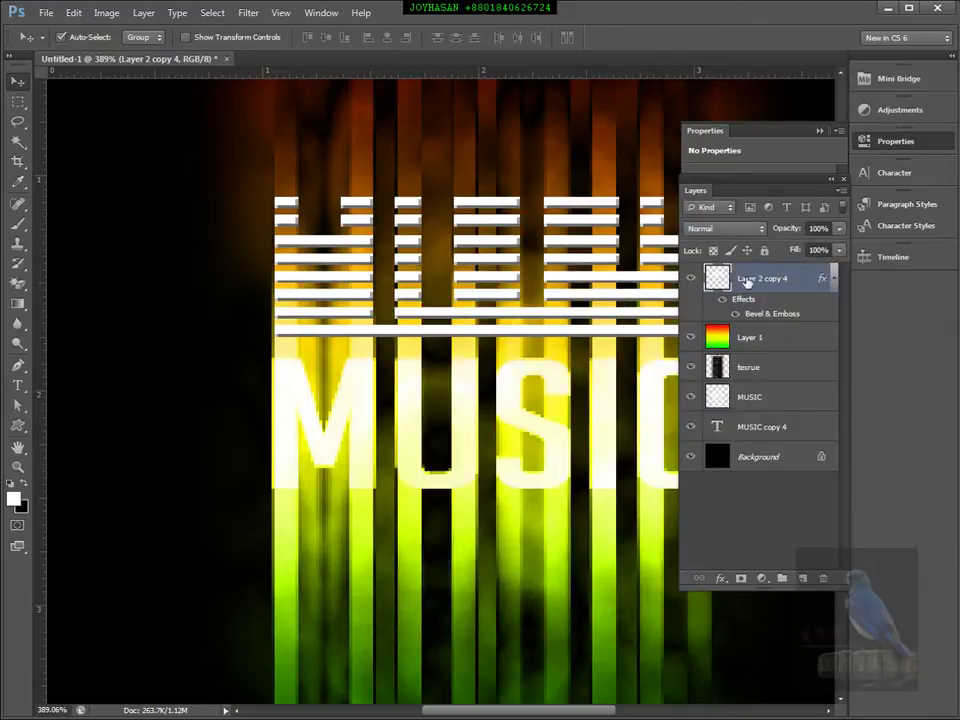
right_click(745, 279)
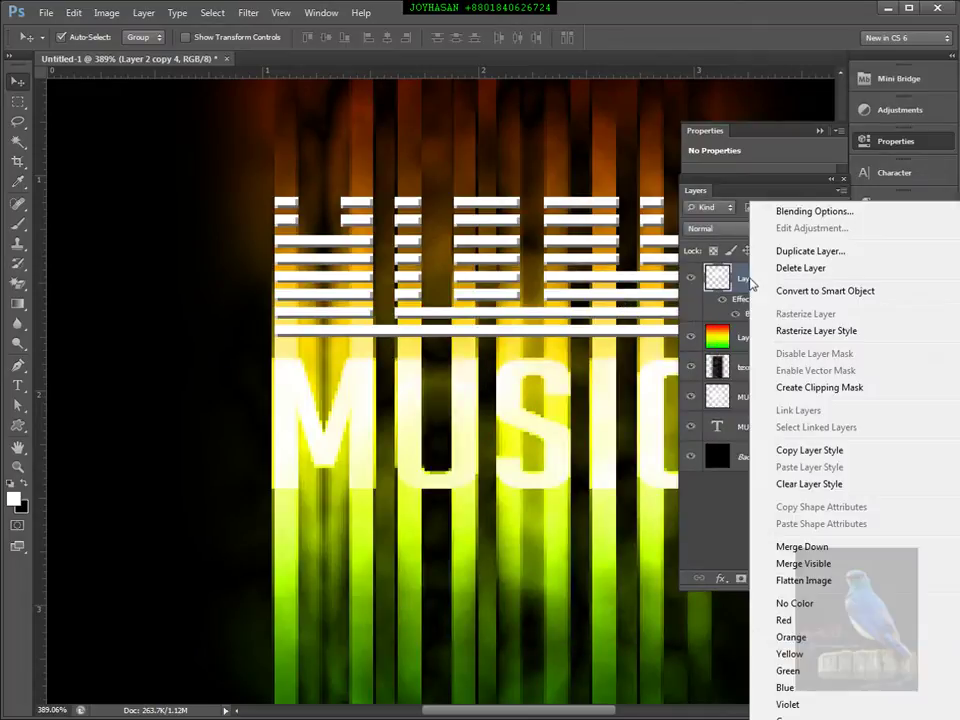
click(800, 450)
click(605, 400)
right_click(720, 337)
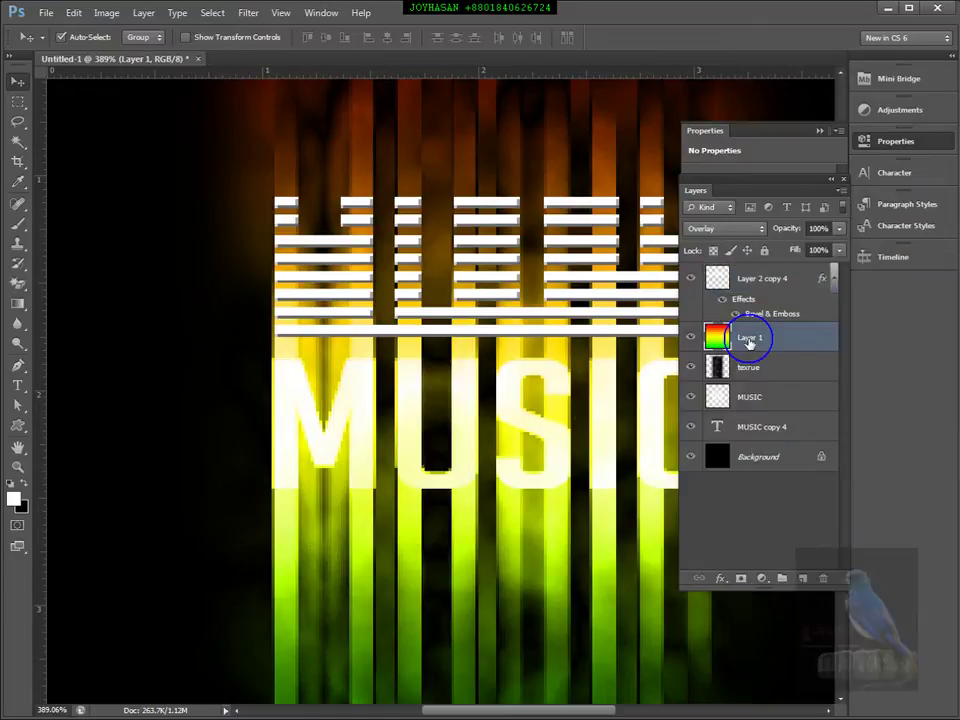
click(527, 415)
click(772, 427)
right_click(776, 429)
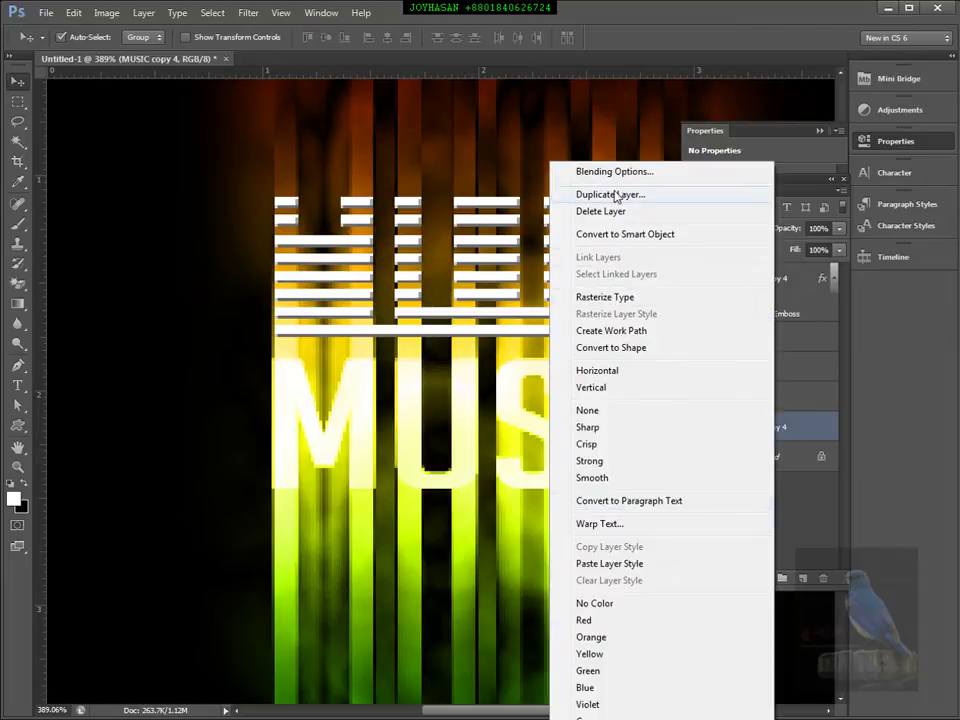
click(620, 564)
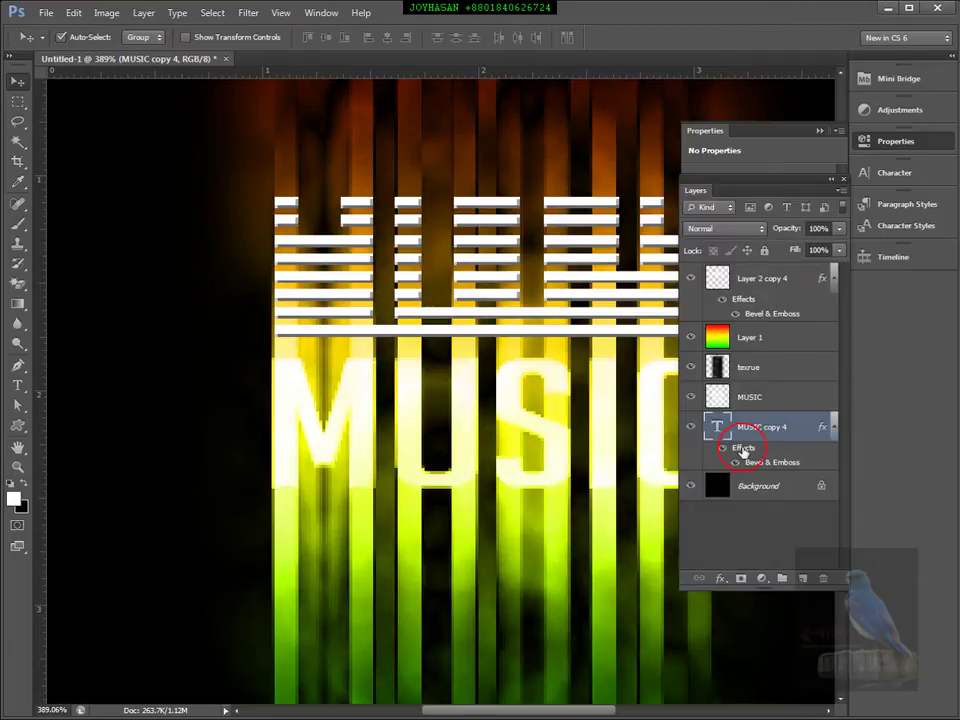
Set the MUSIC copy 4 text layer's Inner Bevel to 21 px size and 1 px soften, and enable its Contour
double_click(743, 452)
click(485, 341)
click(619, 414)
click(620, 401)
drag(619, 403, 629, 405)
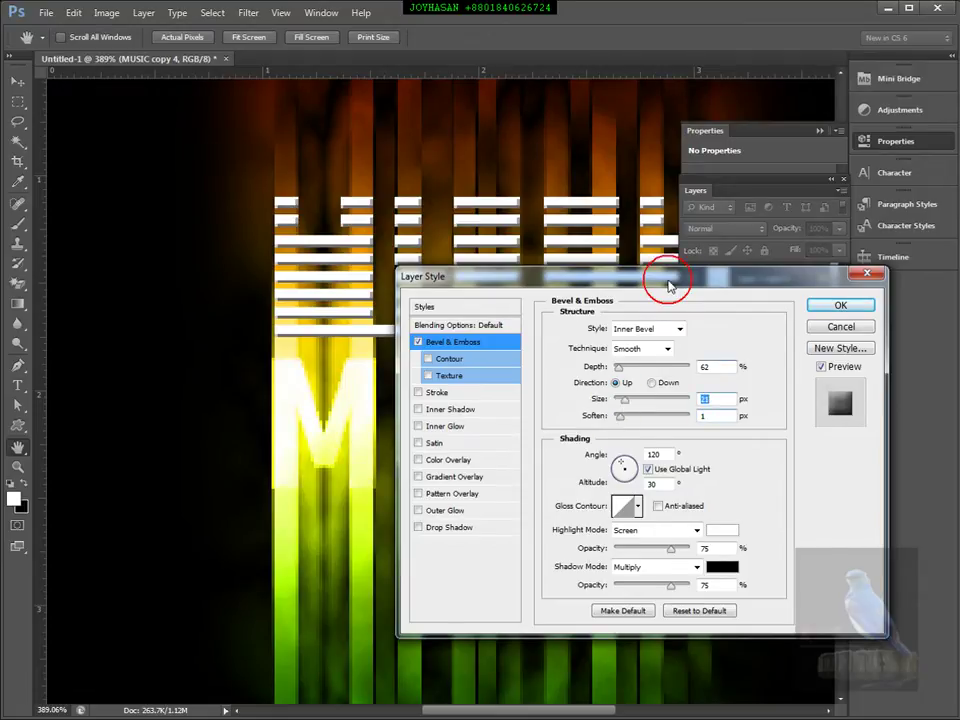
drag(671, 279, 708, 286)
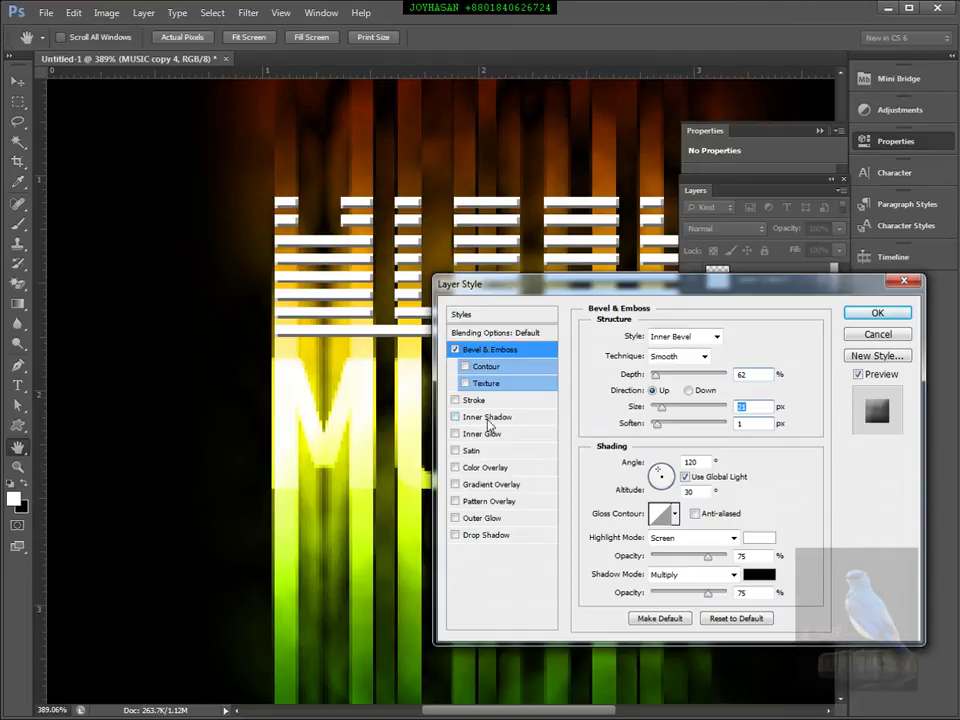
click(482, 366)
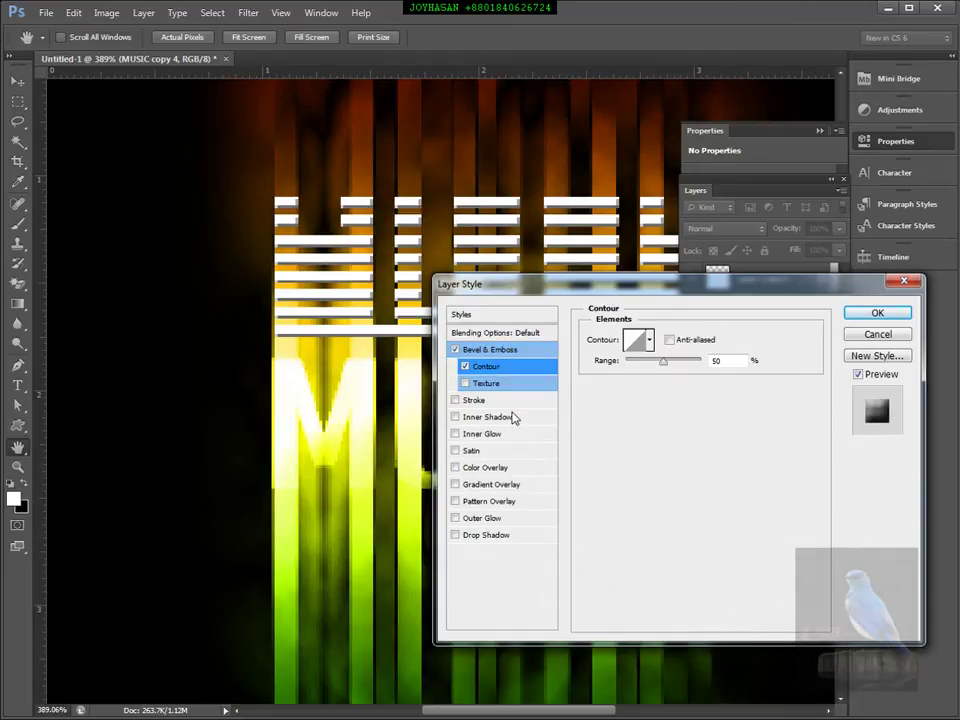
Add a drop shadow with 19 px distance to the MUSIC text and move its layer directly above Layer 1
click(487, 535)
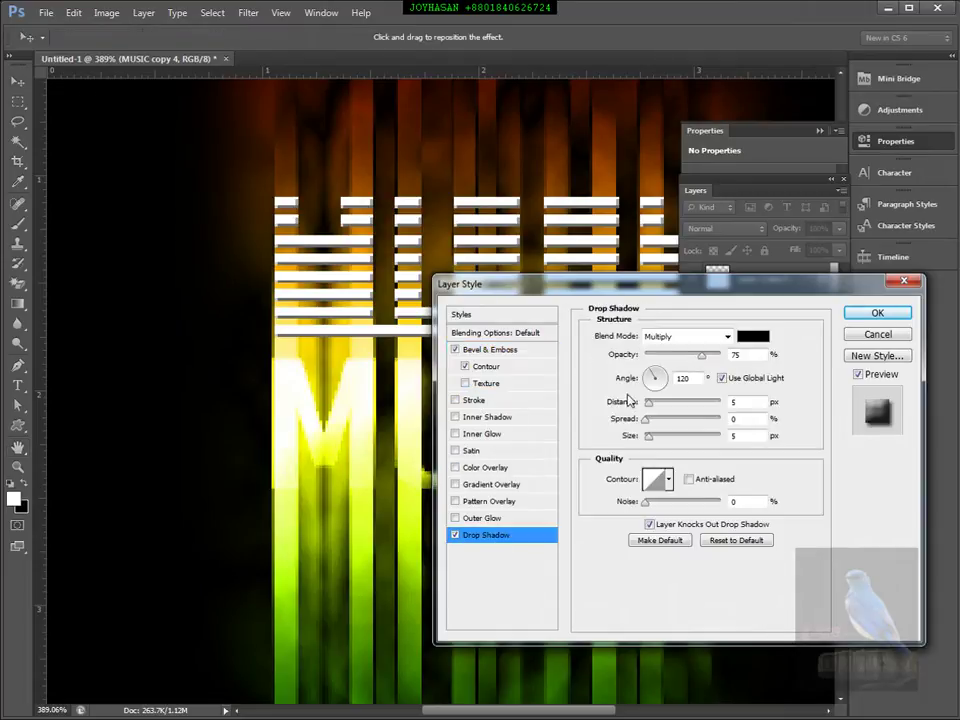
drag(650, 405, 660, 405)
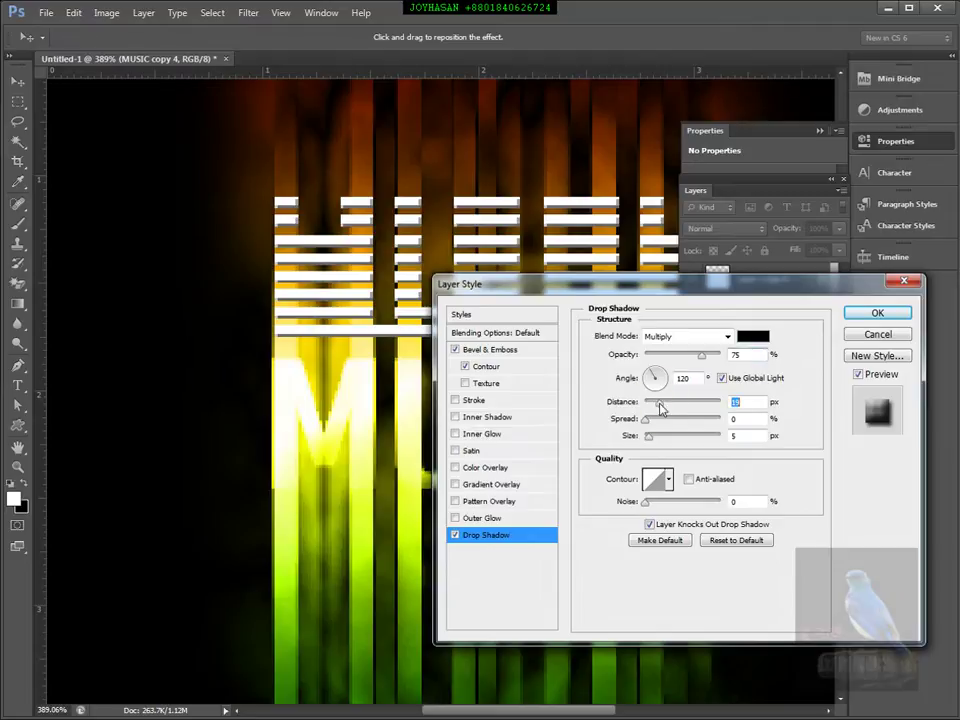
click(857, 319)
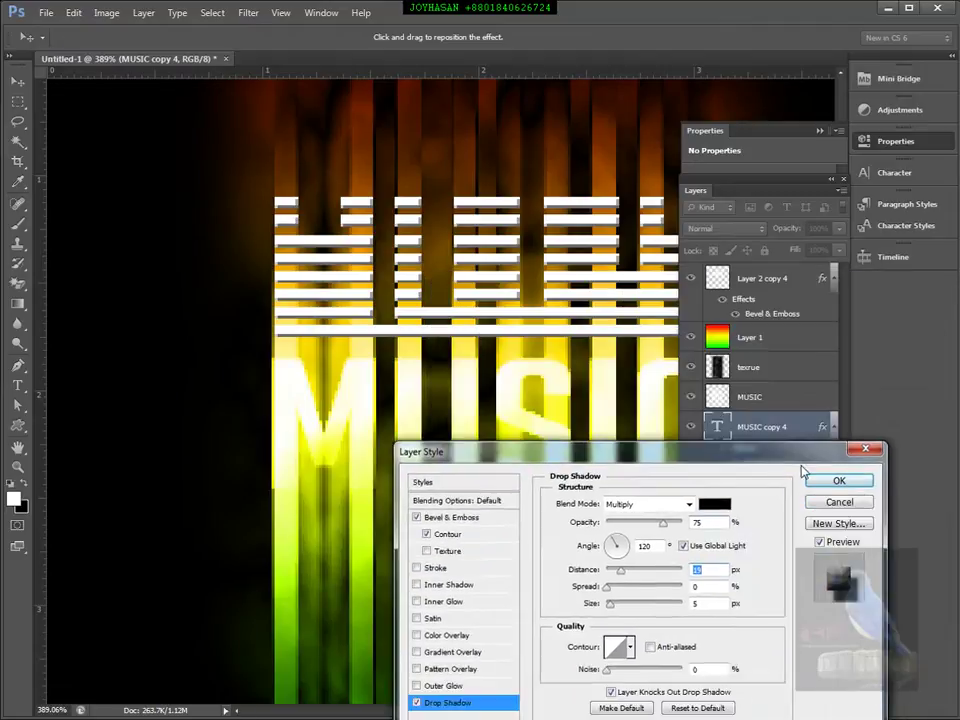
drag(719, 434, 718, 337)
click(717, 428)
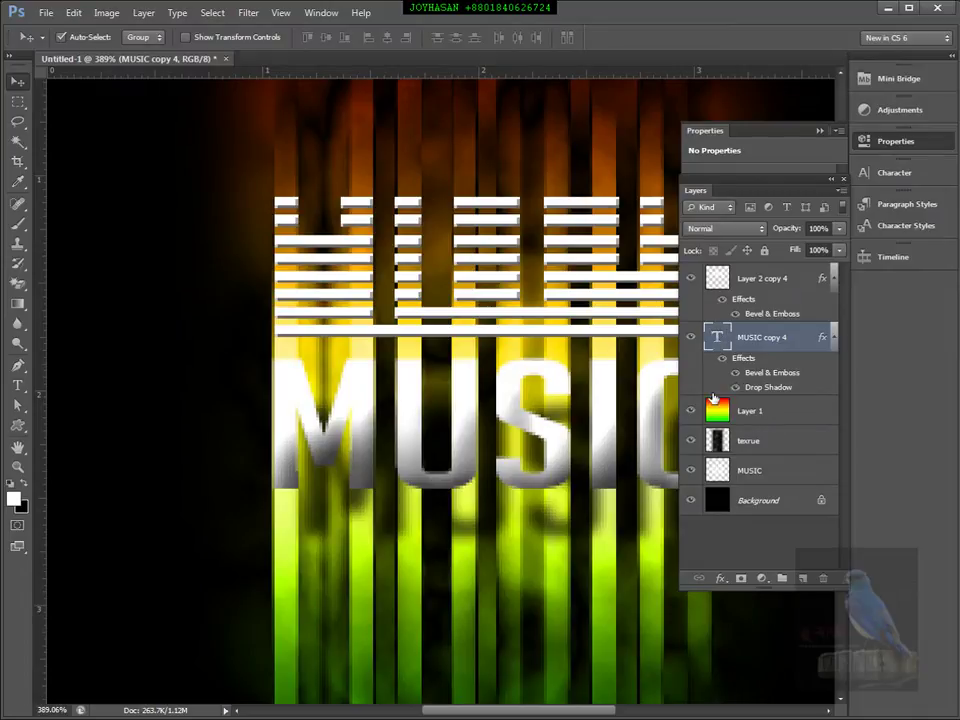
Set the MUSIC copy 4 layer's bevel size to 3 px
double_click(741, 365)
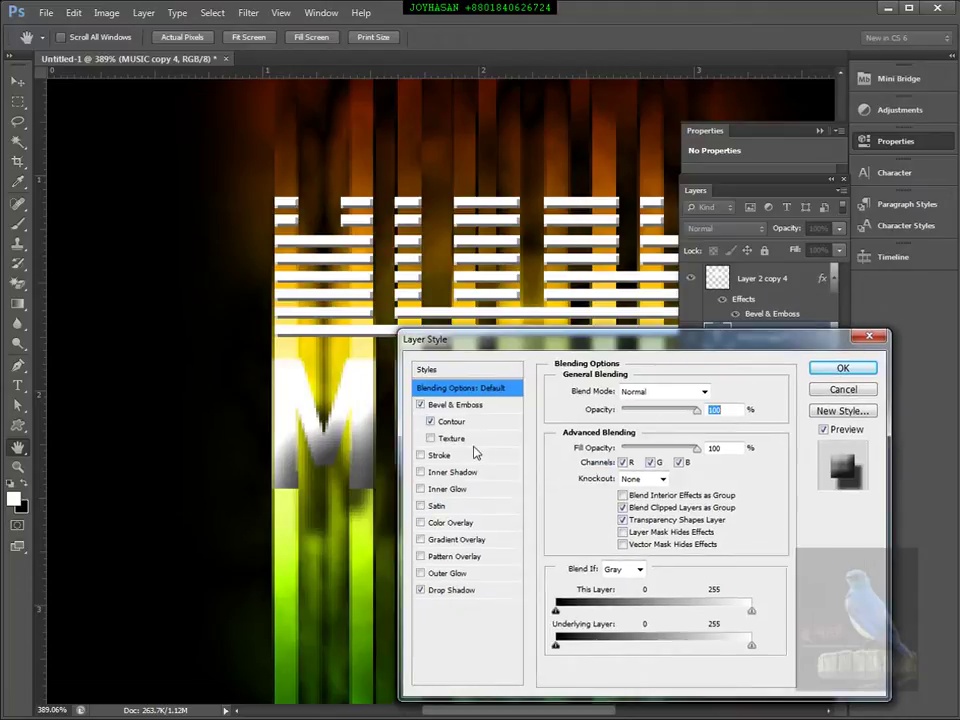
click(470, 405)
drag(629, 467, 621, 468)
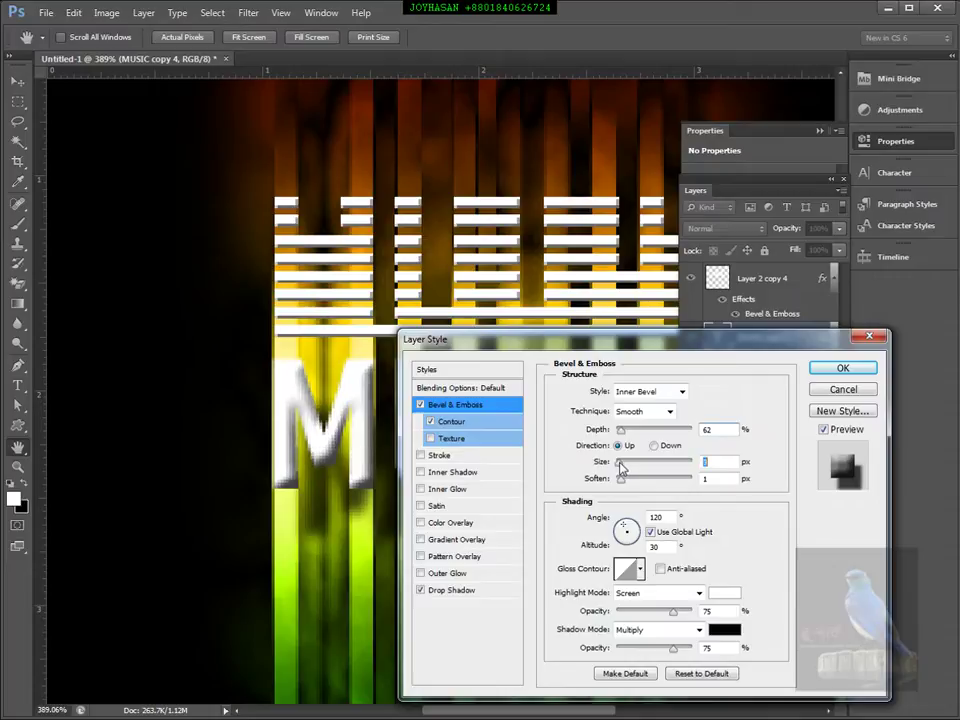
click(845, 368)
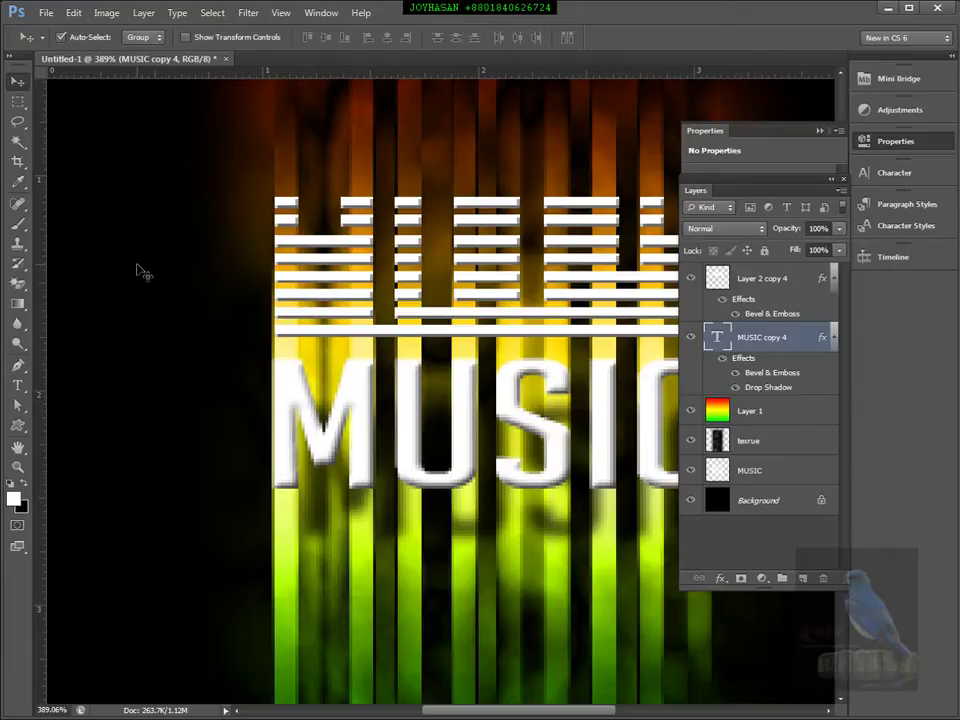
Collapse the Properties and Layers panels into one floating group away from the MUSIC artwork
key(alt+bracketleft)
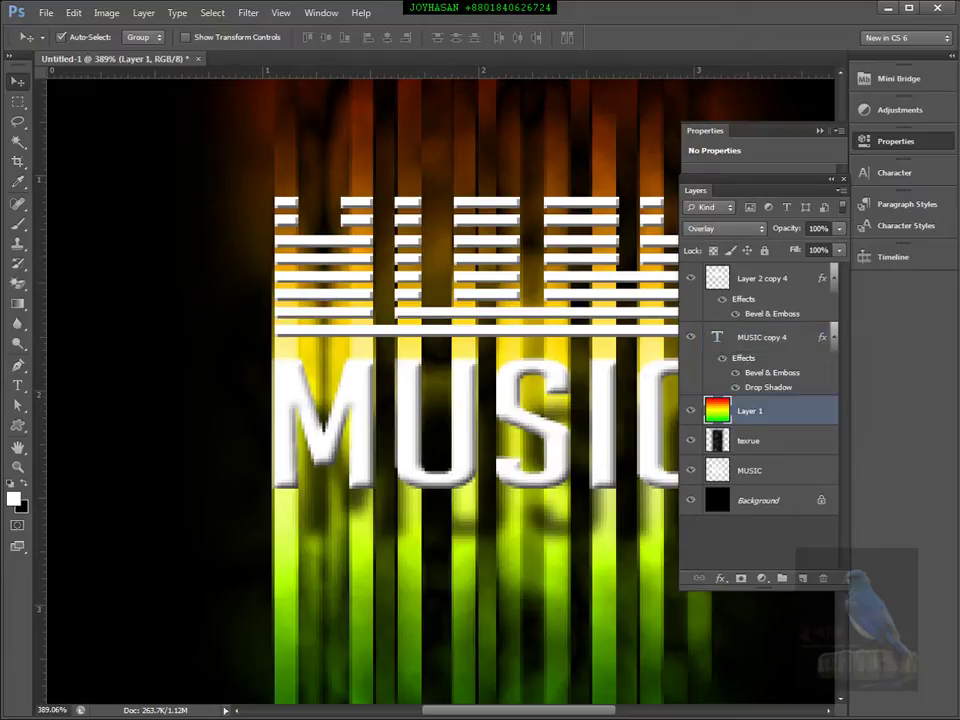
key(alt+bracketright)
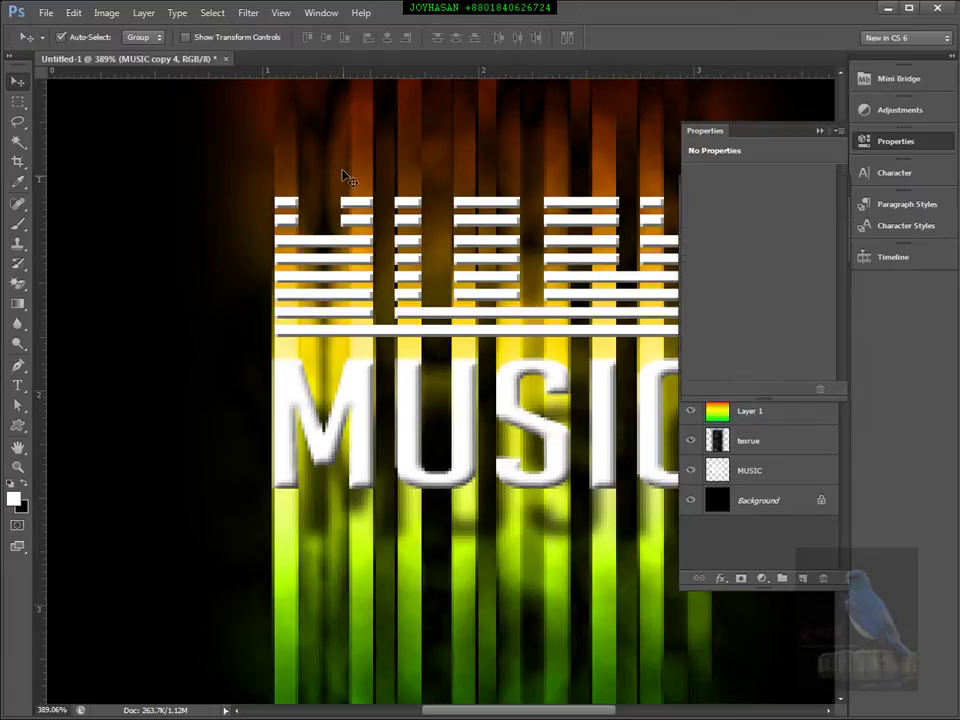
key(alt+bracketleft)
drag(729, 125, 563, 200)
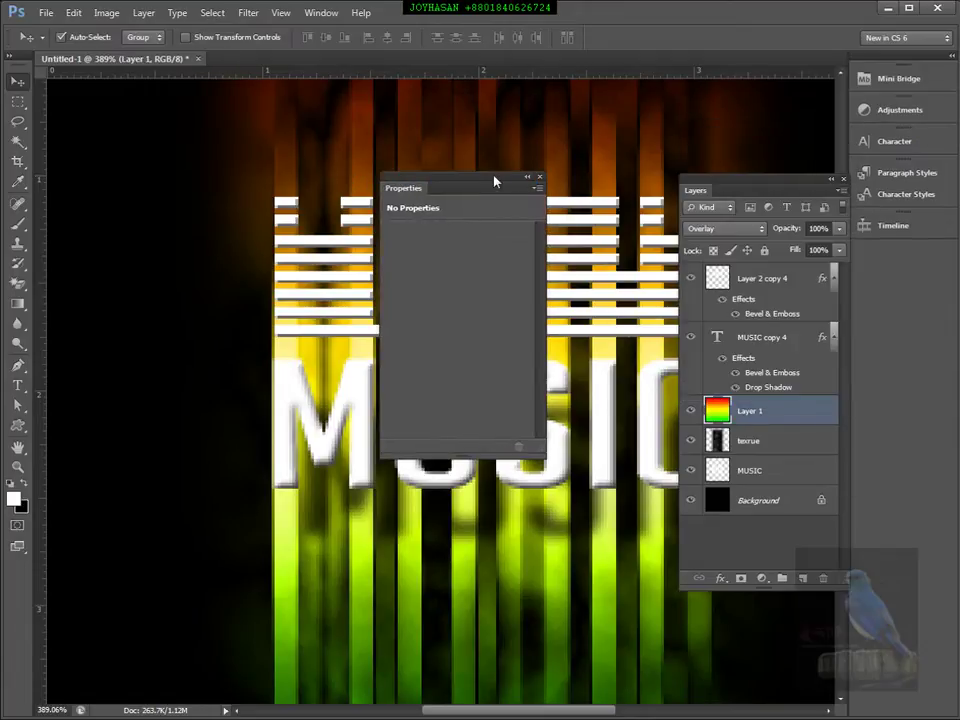
click(527, 179)
drag(750, 122, 790, 115)
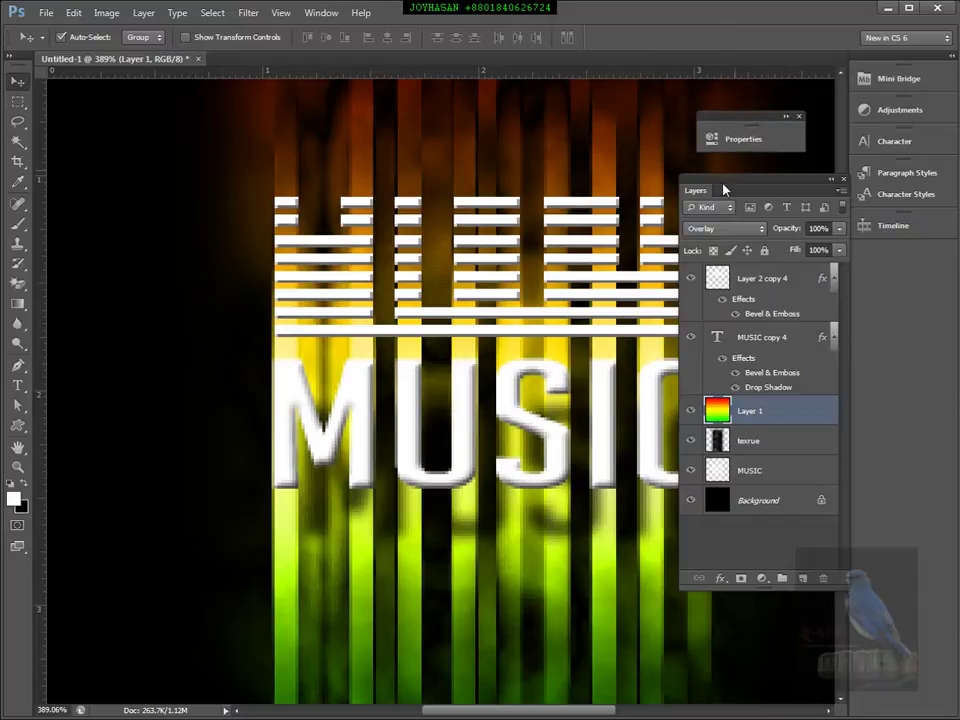
mouse_move(712, 183)
mouse_down()
mouse_move(724, 171)
mouse_move(722, 200)
mouse_up()
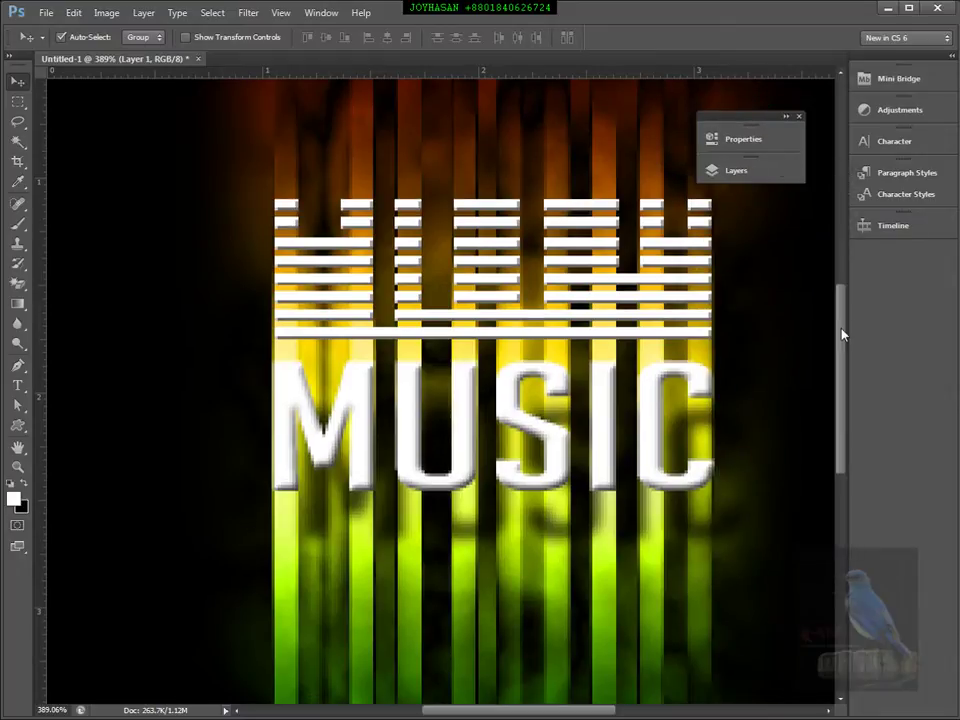
drag(745, 135, 755, 130)
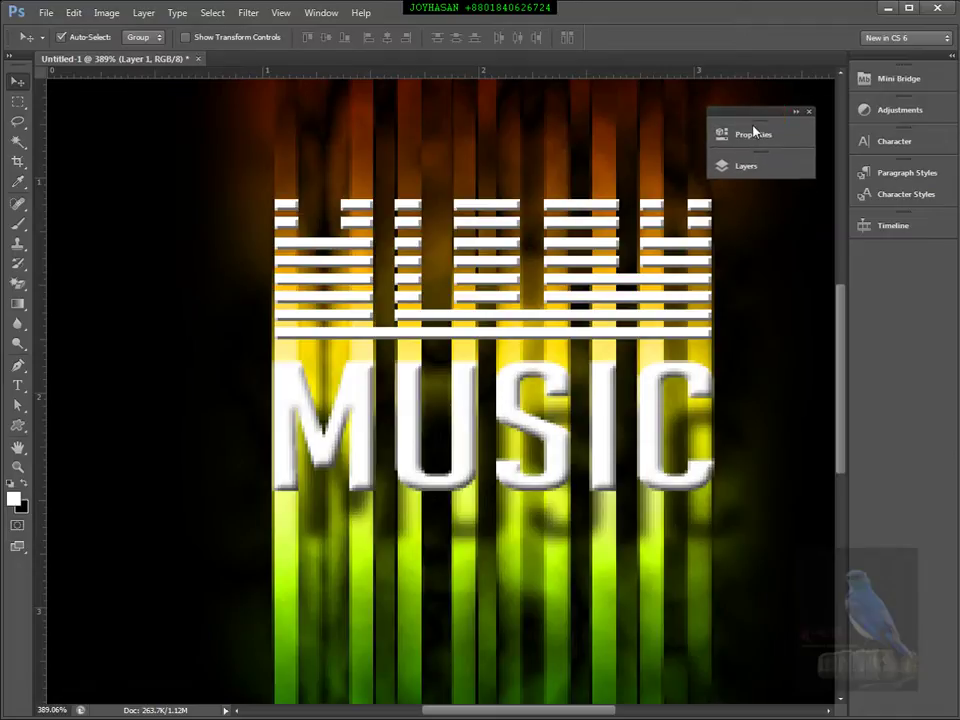
click(705, 222)
right_click(707, 214)
click(722, 222)
drag(619, 378, 557, 364)
ctrl+click(589, 439)
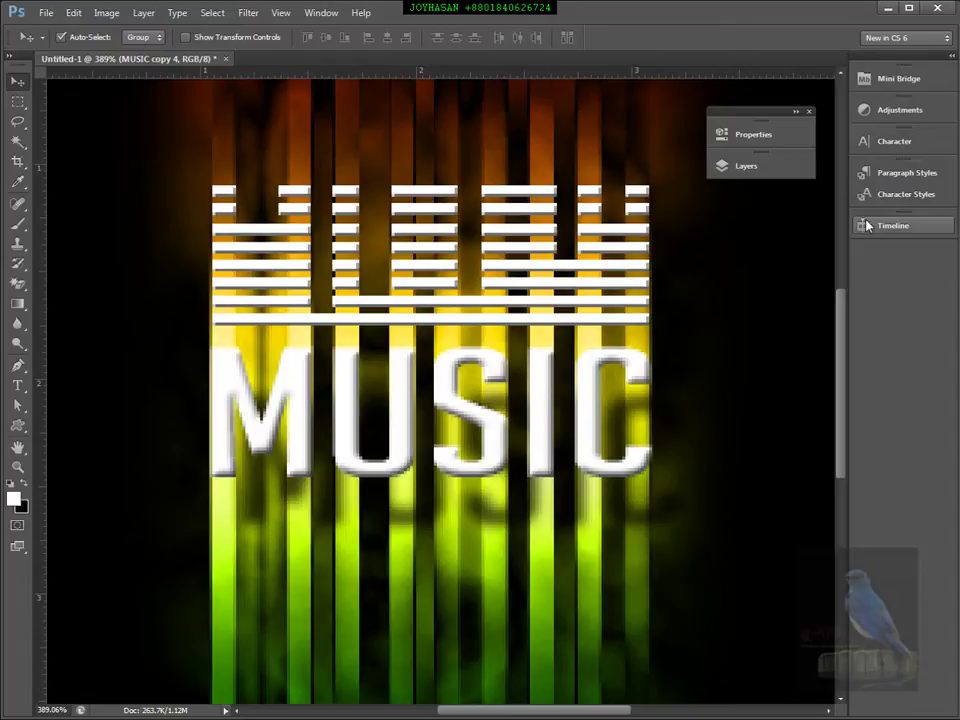
Expand the Layers panel beside the artwork and set the Layer 2 copy 4 bar layer's blend mode to Overlay
click(742, 165)
drag(580, 158, 772, 241)
click(766, 325)
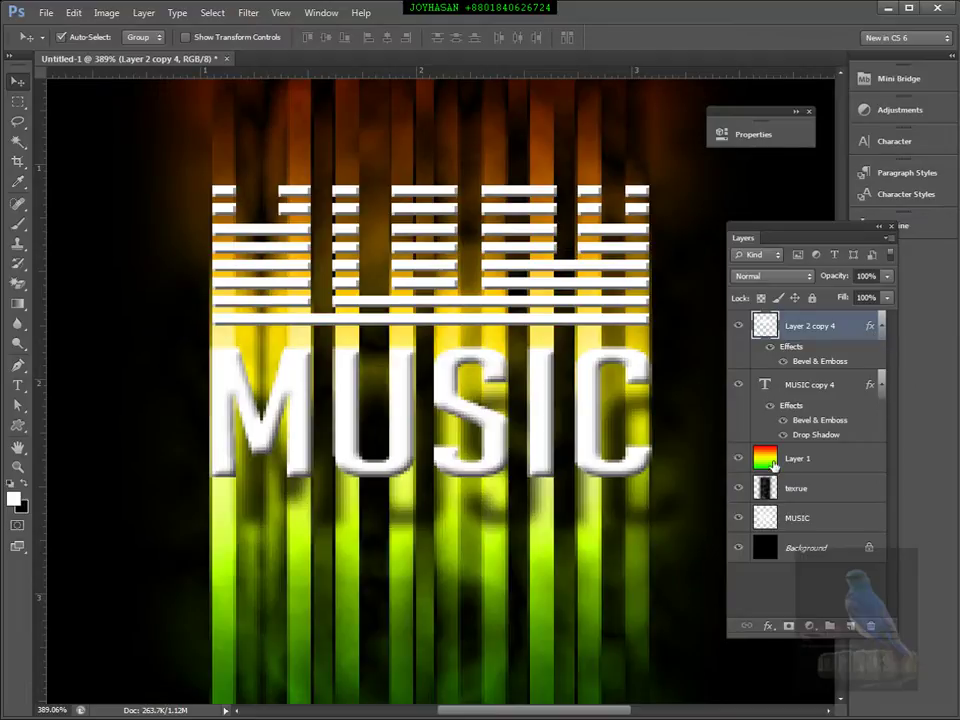
click(769, 462)
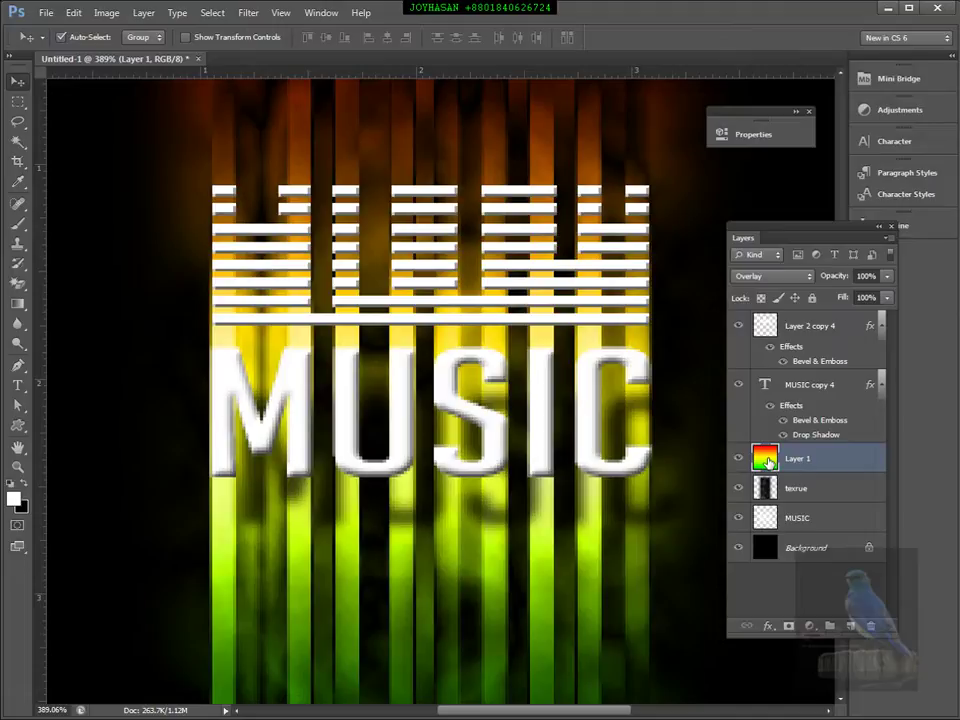
click(768, 327)
click(772, 276)
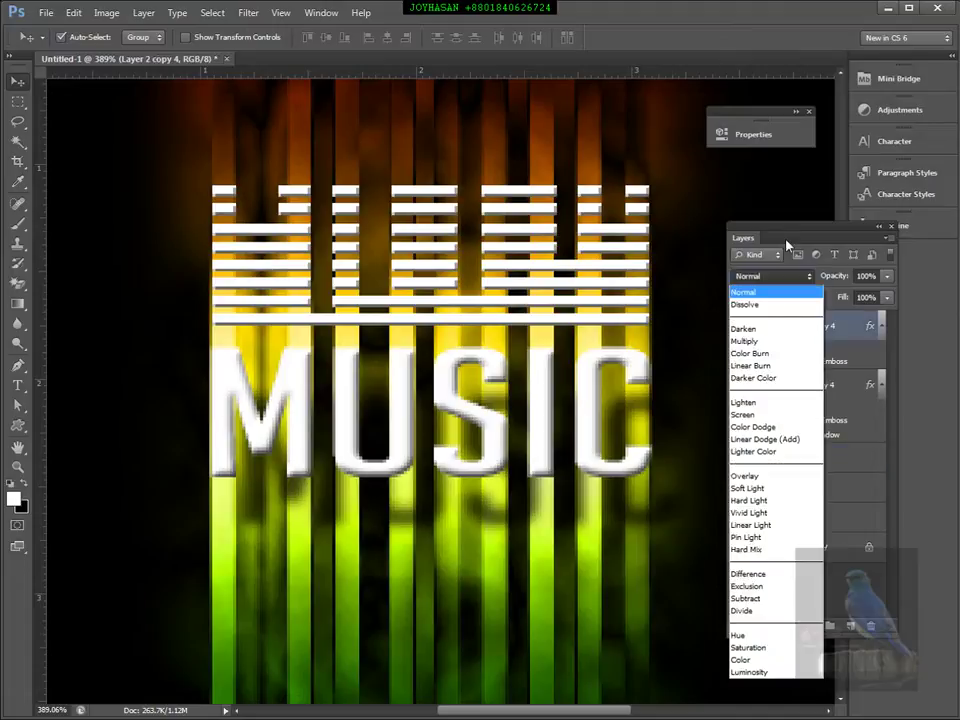
click(758, 477)
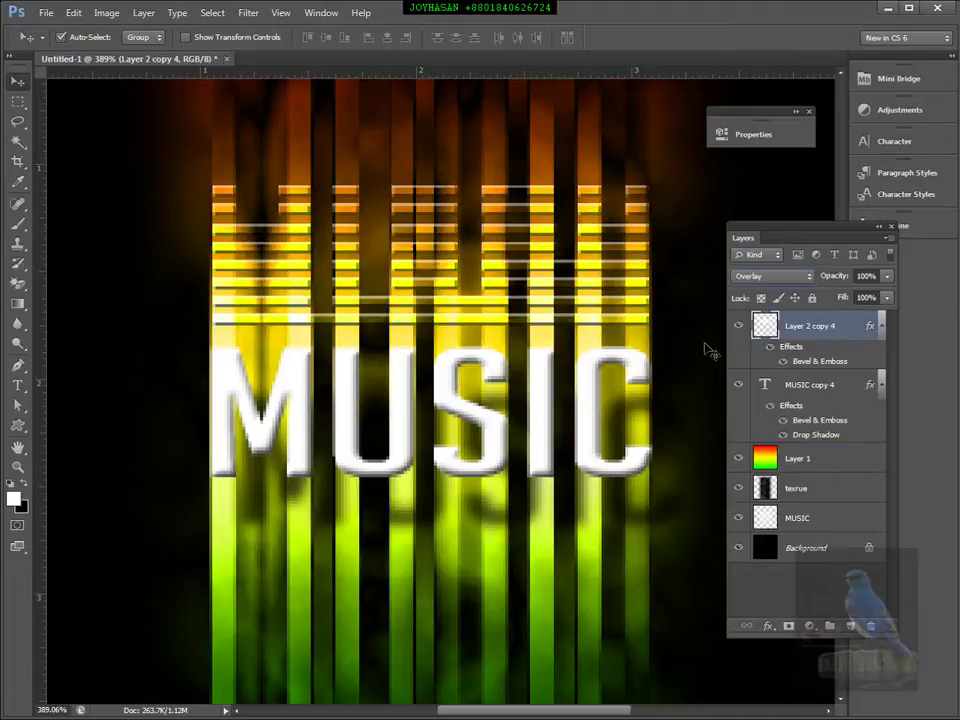
Set the MUSIC copy 4 text layer's blend mode to Overlay
click(797, 388)
click(788, 282)
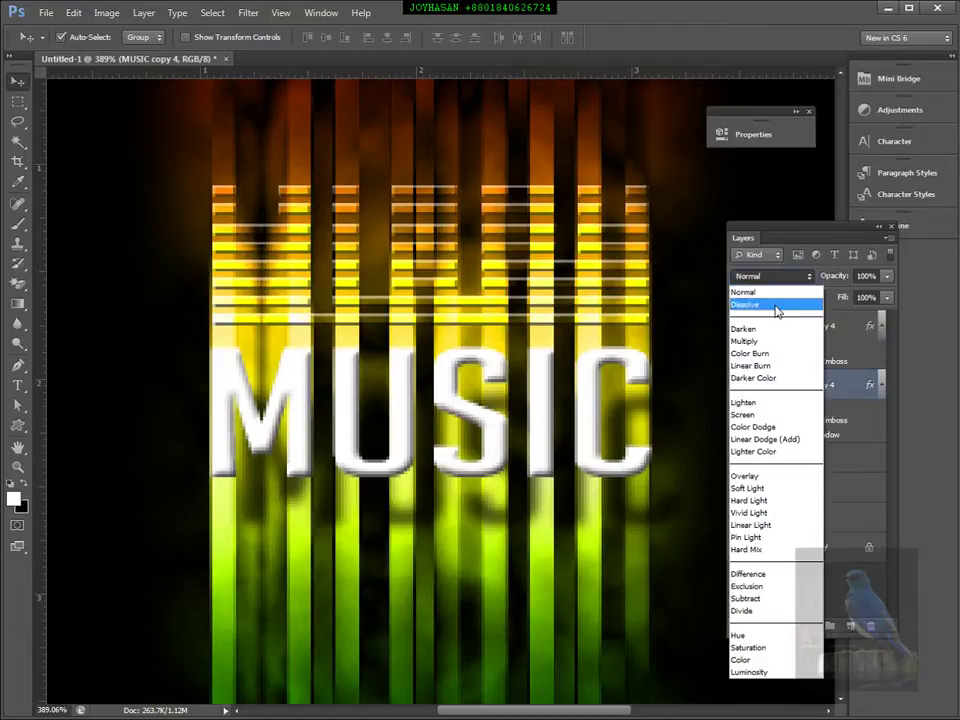
click(742, 476)
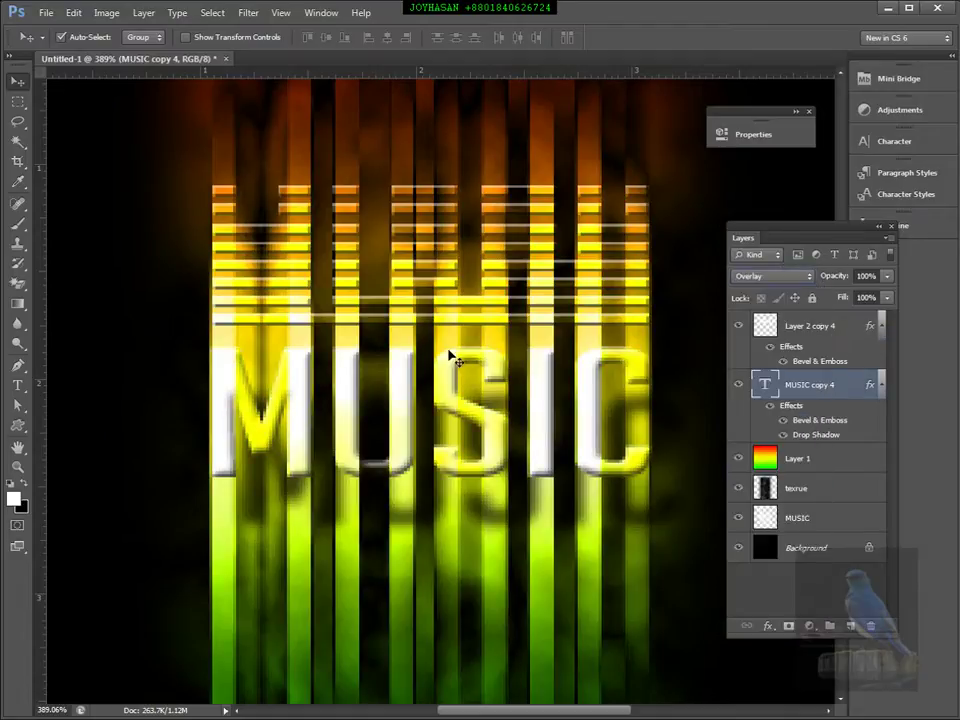
Examine the whole composition with all panels hidden, and bring the panels back
click(468, 210)
key(Tab)
drag(573, 388, 531, 369)
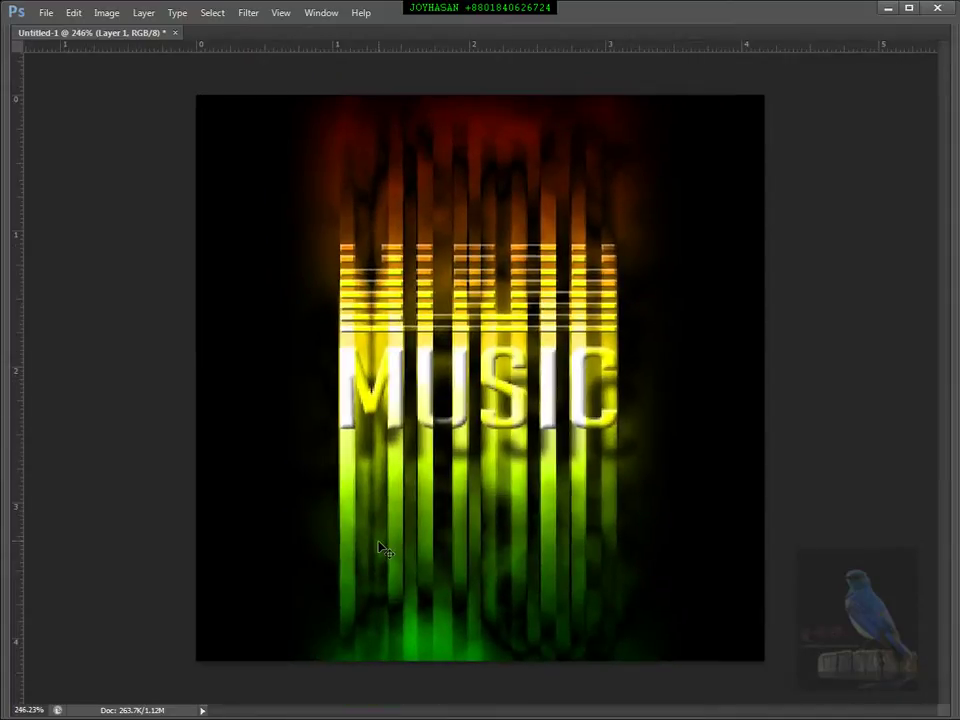
click(484, 330)
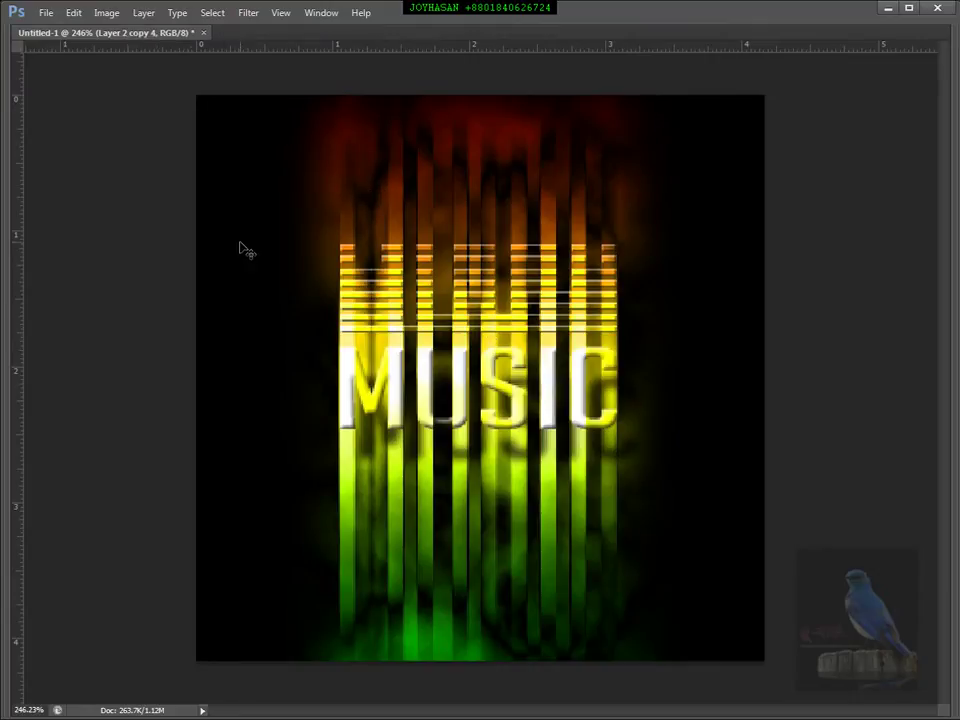
click(360, 338)
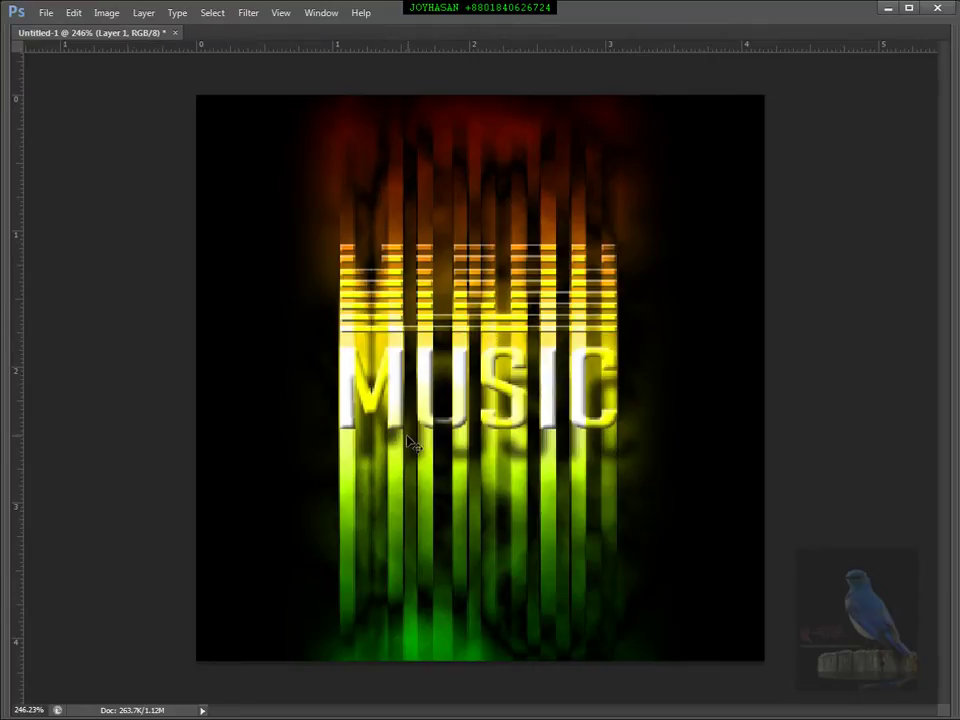
key(Tab)
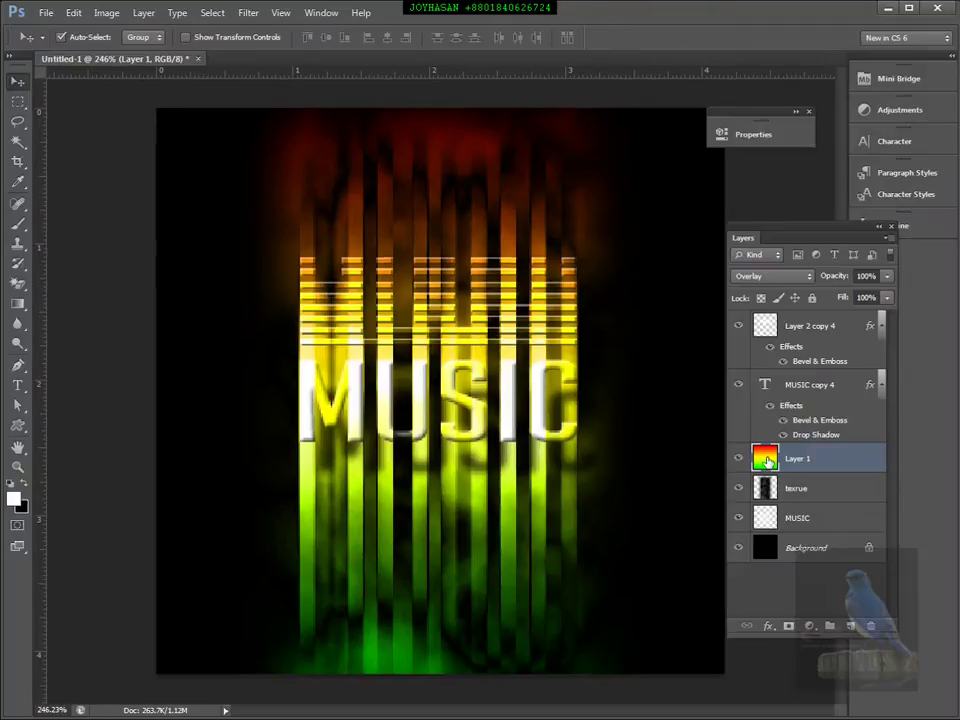
key(m)
drag(165, 106, 750, 176)
click(341, 167)
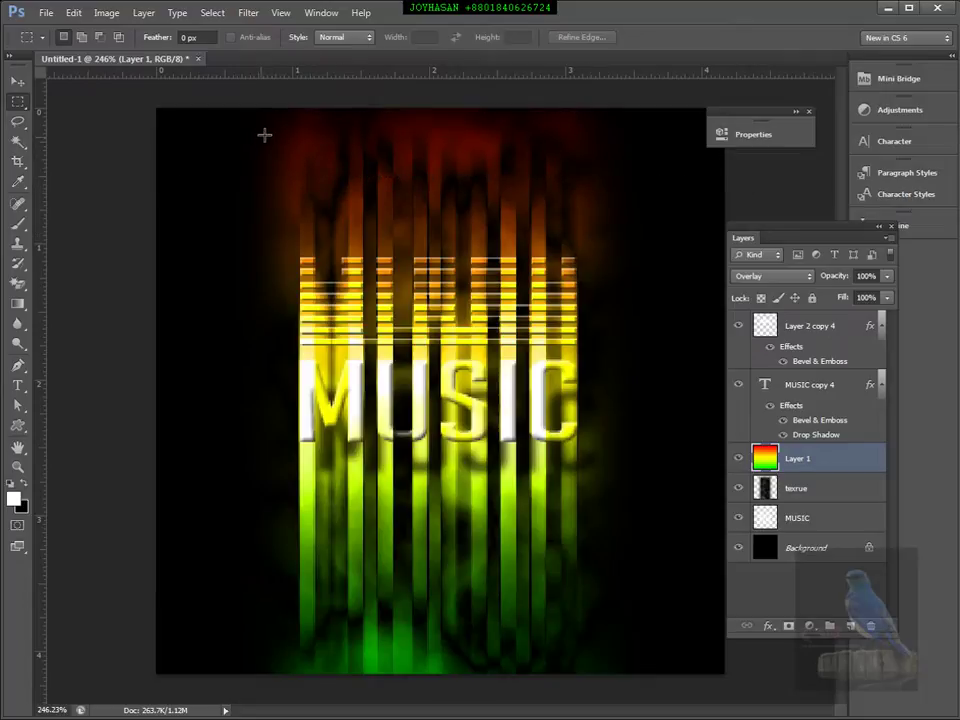
key(v)
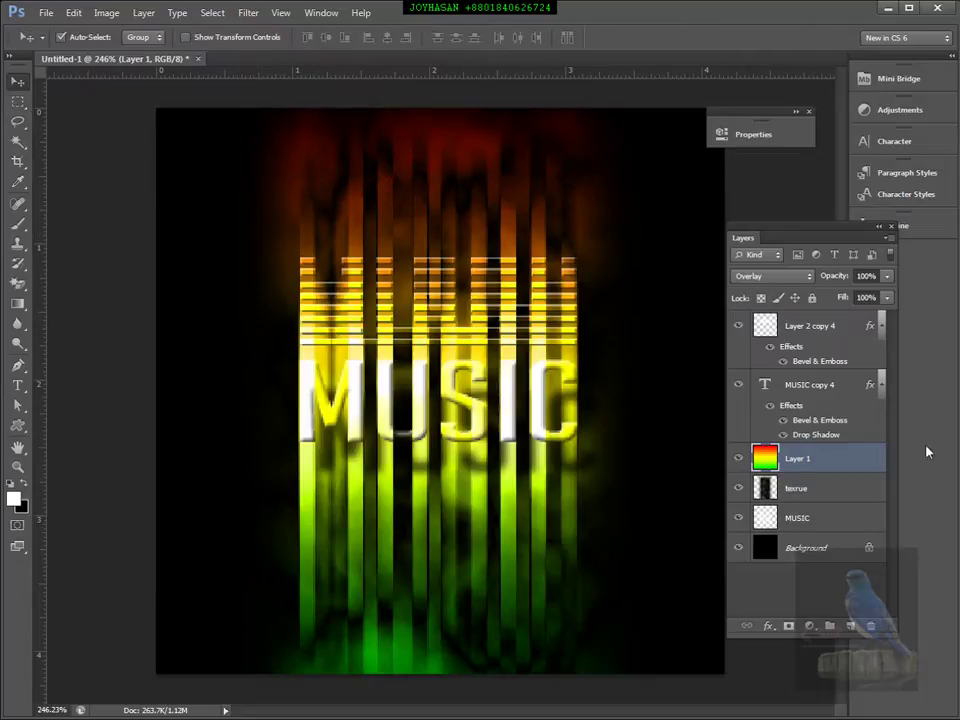
Try to squash Layer 1's gradient vertically so that it spans only the bars and the MUSIC text
key(ctrl+t)
drag(437, 112, 441, 243)
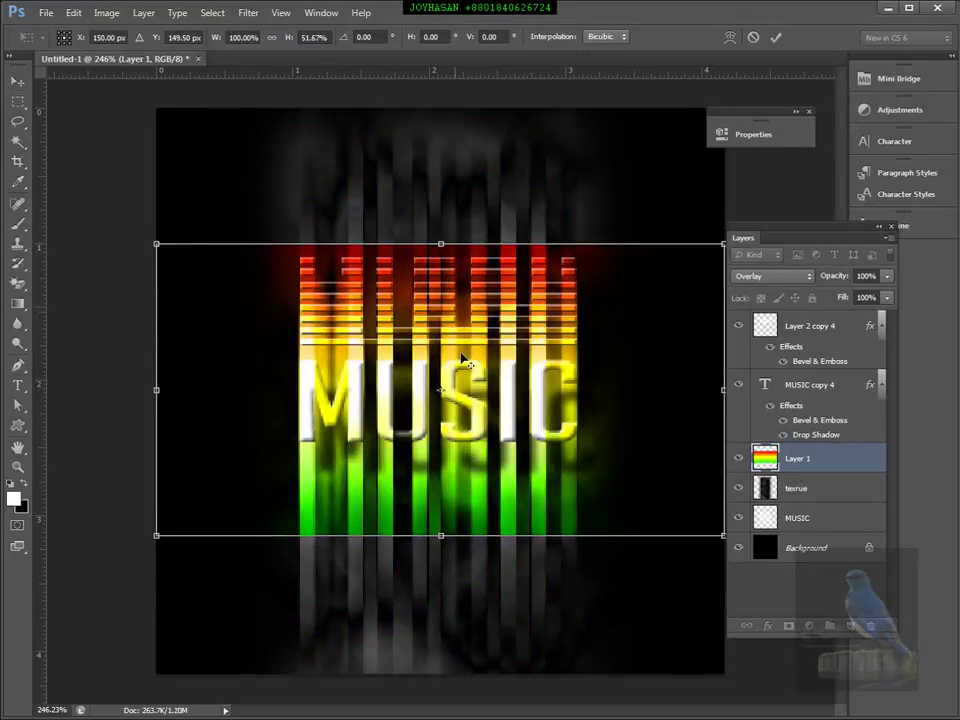
drag(441, 539, 455, 466)
key(Return)
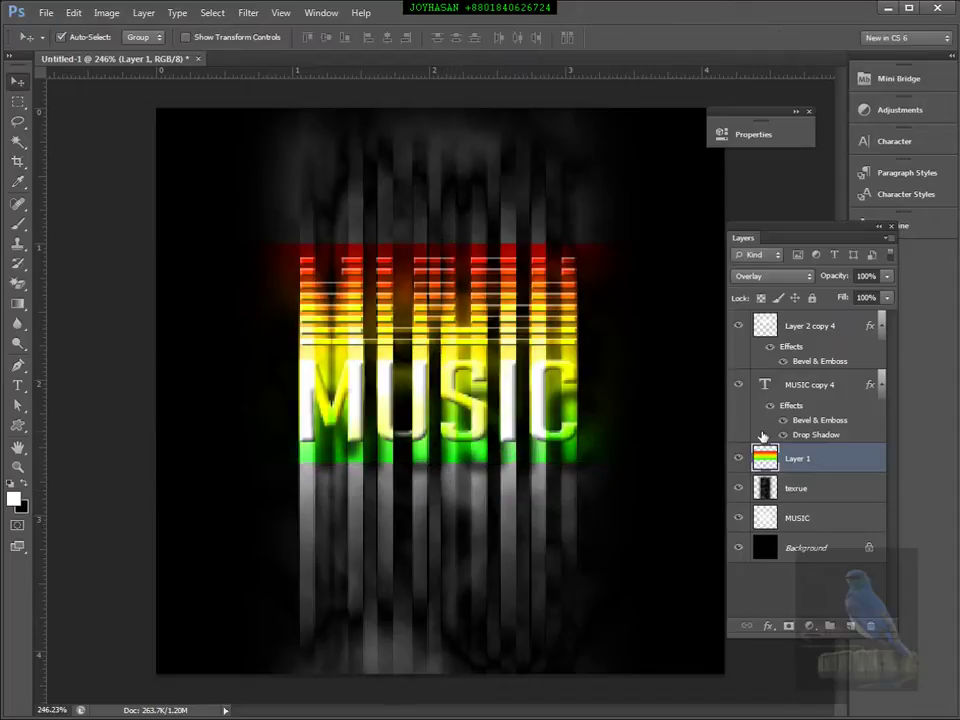
Try a Motion Blur on the squashed Layer 1 gradient, and undo back to the full-height gradient
click(248, 13)
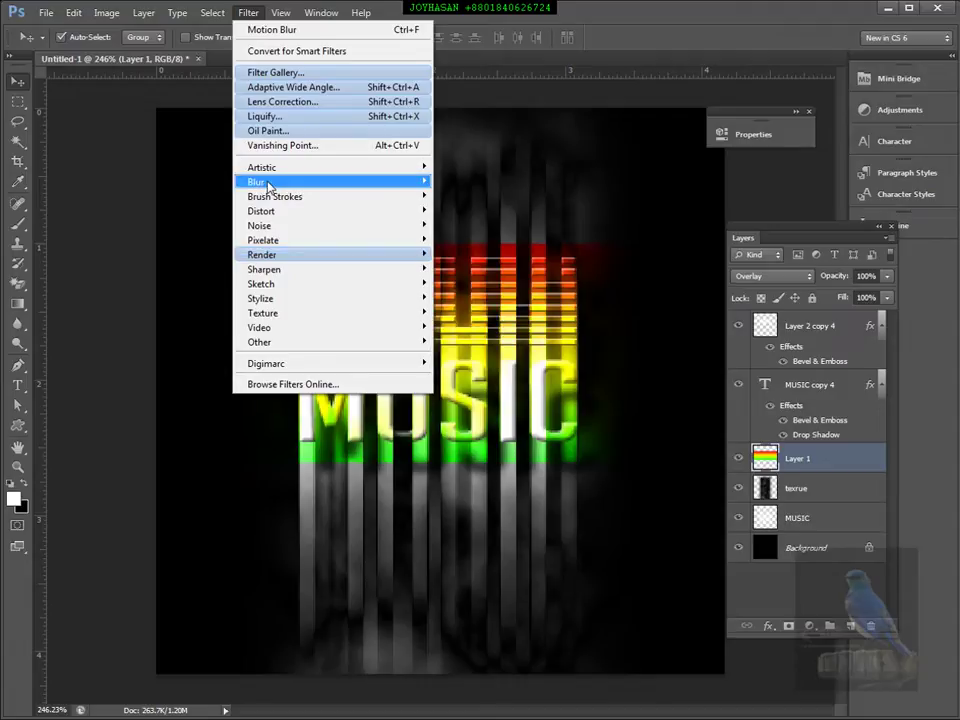
mouse_move(268, 182)
click(472, 319)
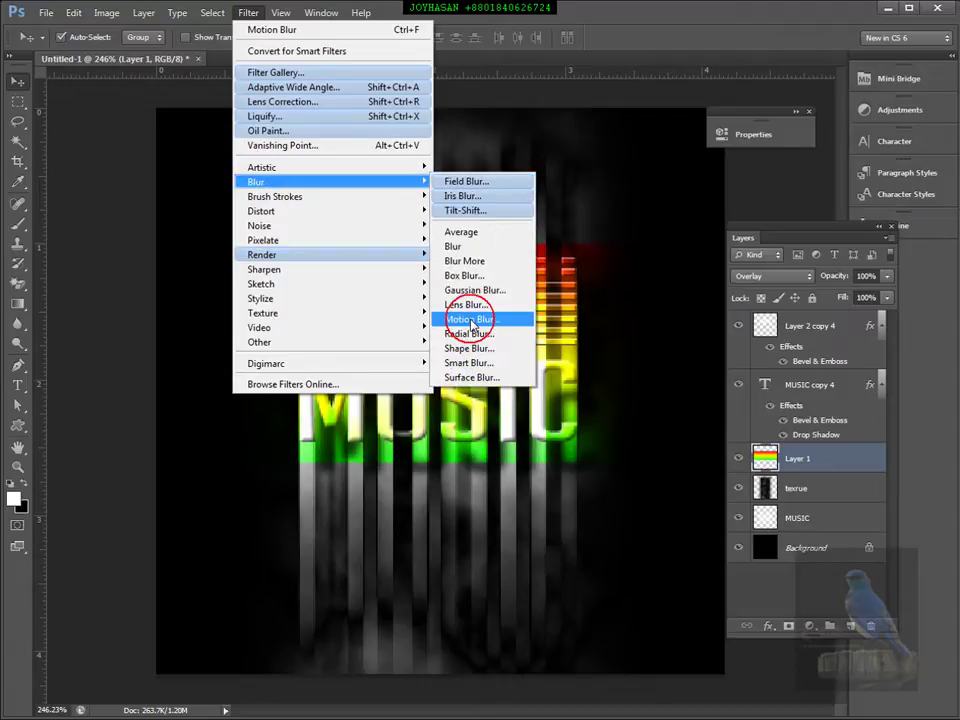
drag(664, 434, 643, 440)
click(806, 196)
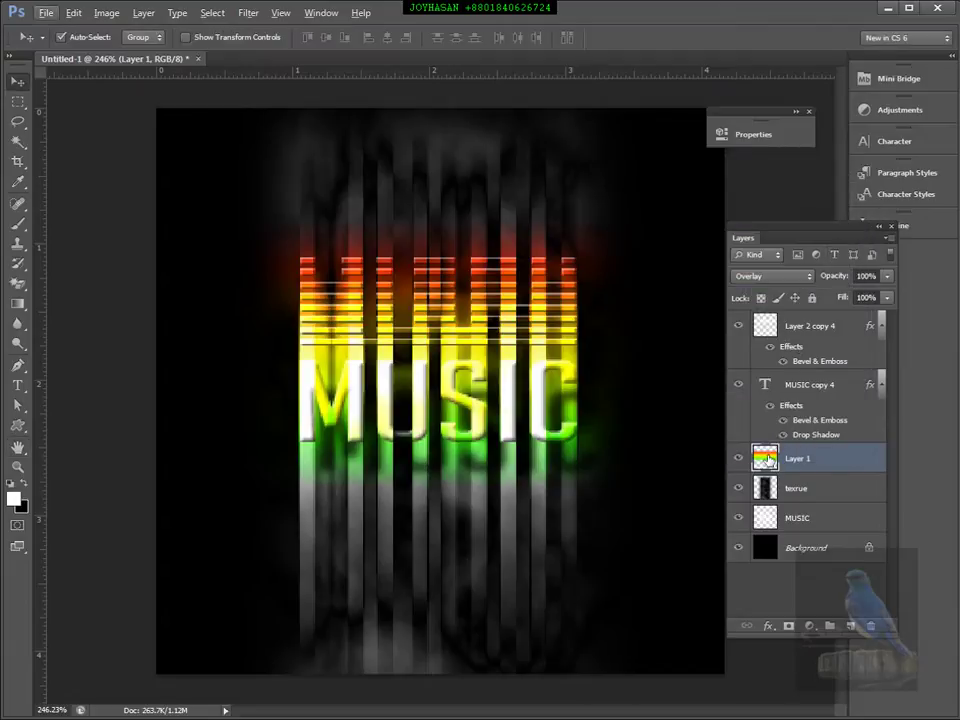
key(ctrl+f)
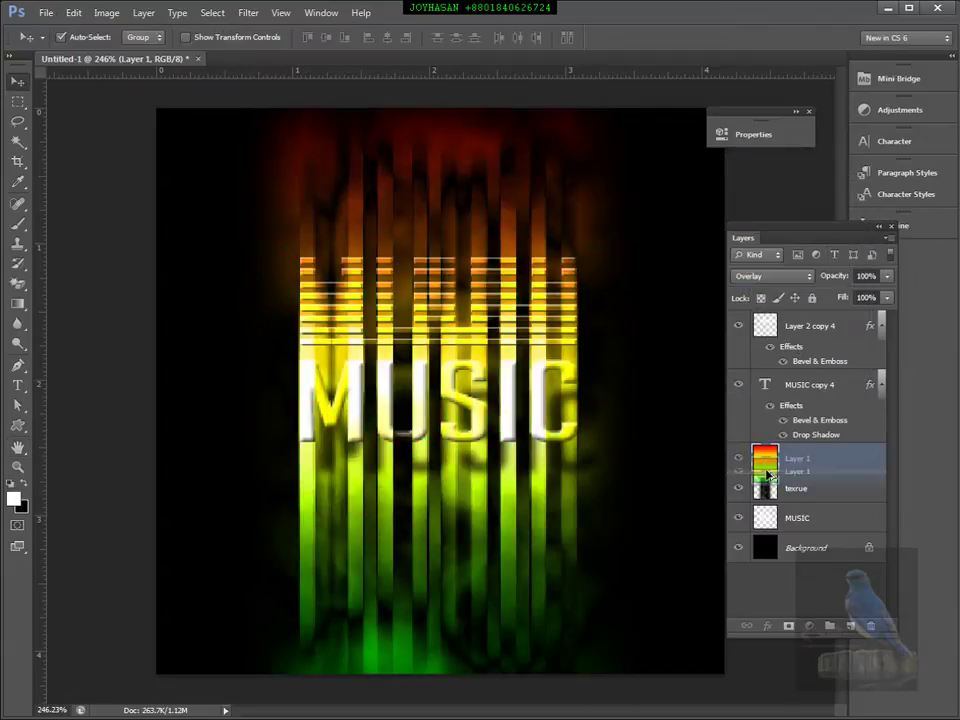
Duplicate the Layer 1 gradient below itself and squash Layer 1 vertically to a band spanning the bars and the MUSIC text
drag(768, 460, 764, 478)
click(762, 458)
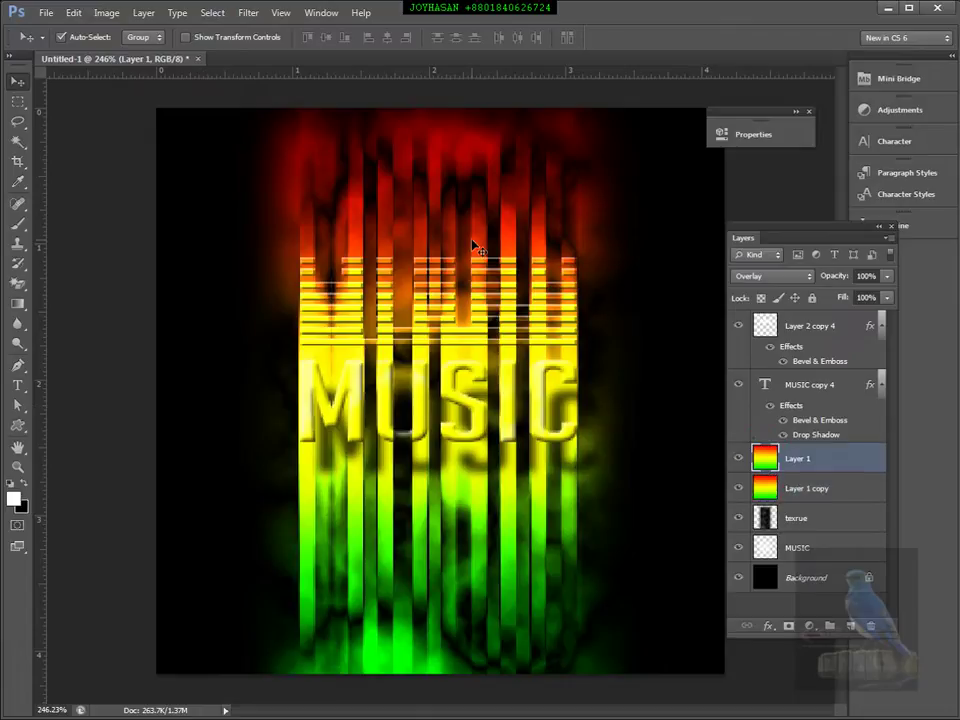
key(ctrl+t)
drag(440, 109, 440, 237)
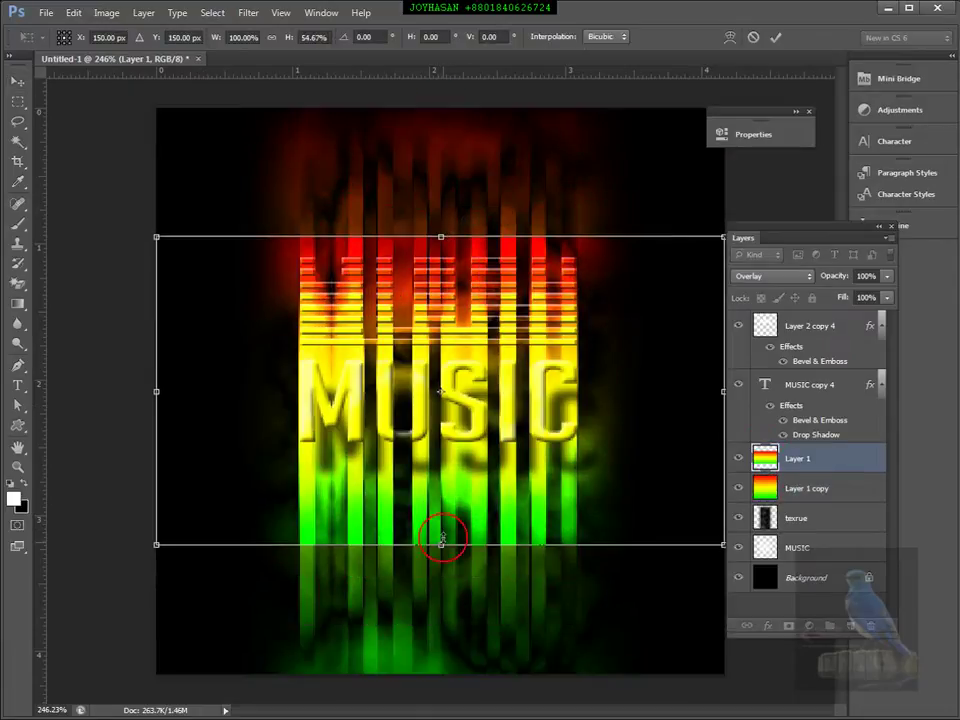
drag(447, 545, 443, 475)
key(Return)
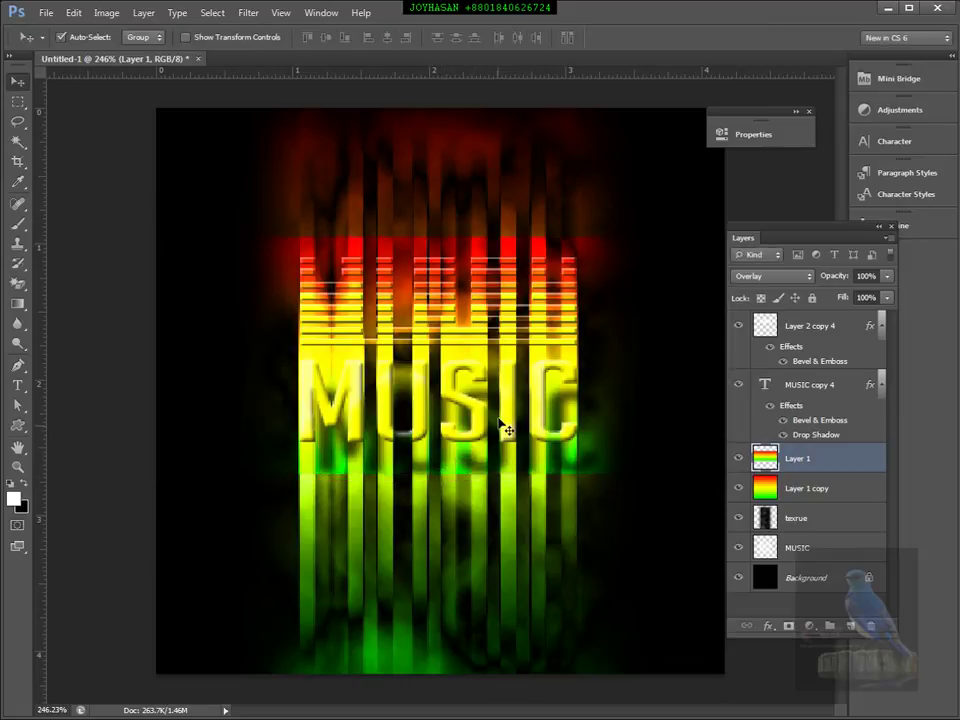
double_click(770, 458)
drag(612, 399, 638, 232)
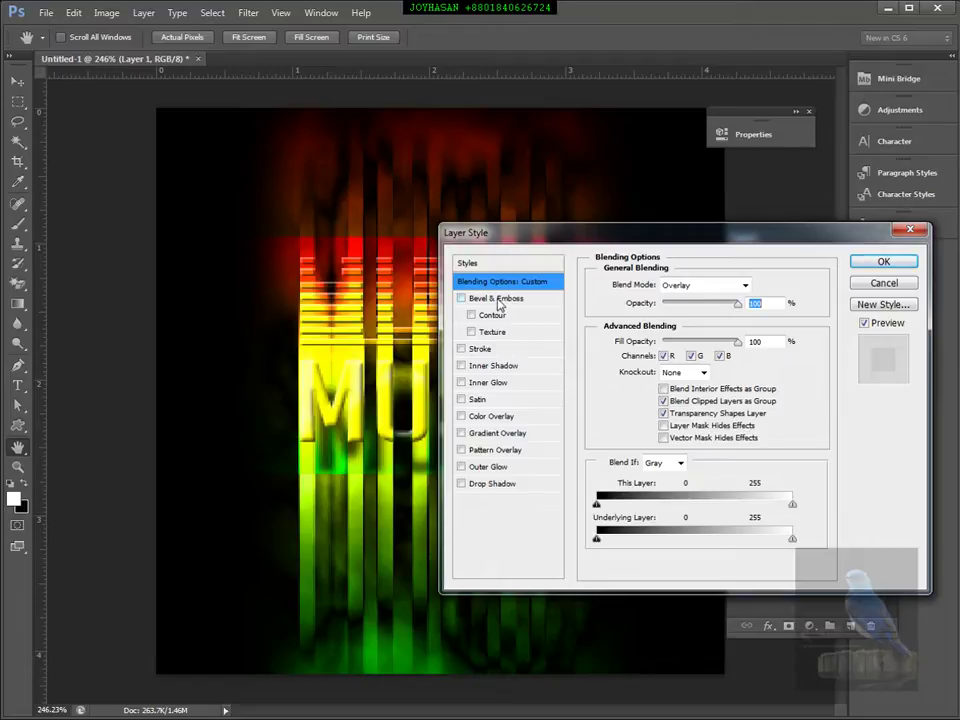
click(884, 262)
Apply a Motion Blur to Layer 1 at a 90° angle with a 26-pixel distance
click(248, 13)
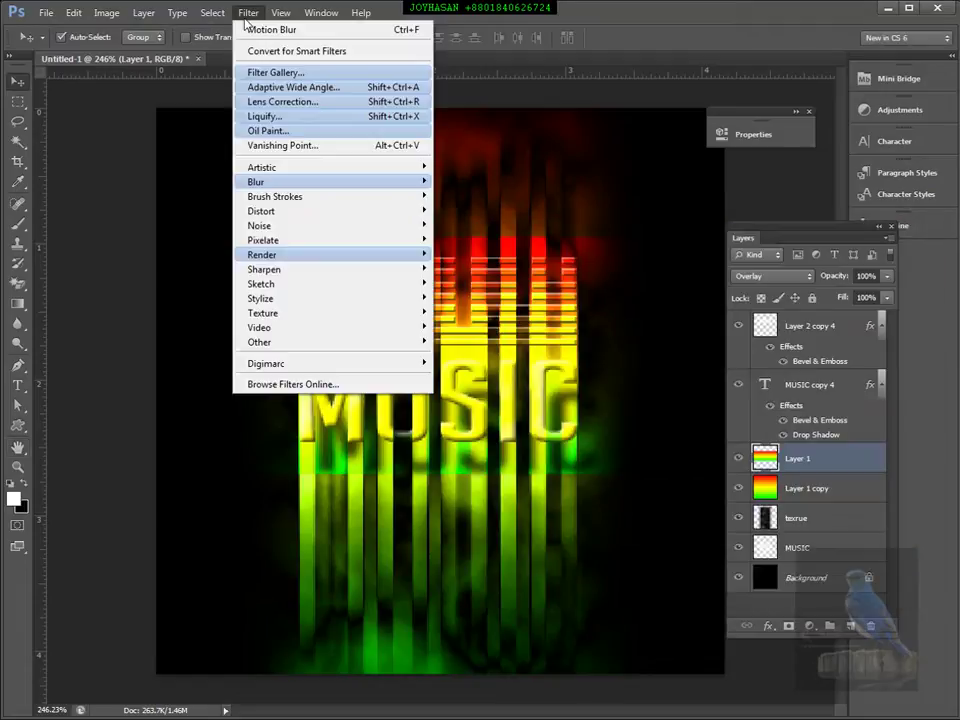
mouse_move(376, 189)
click(471, 319)
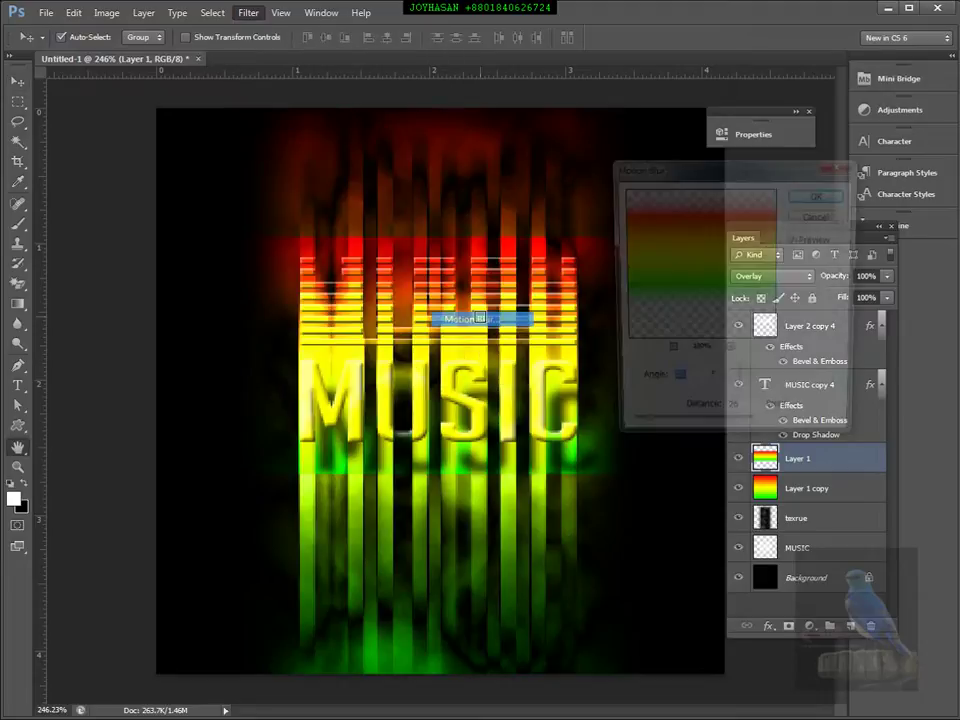
click(820, 195)
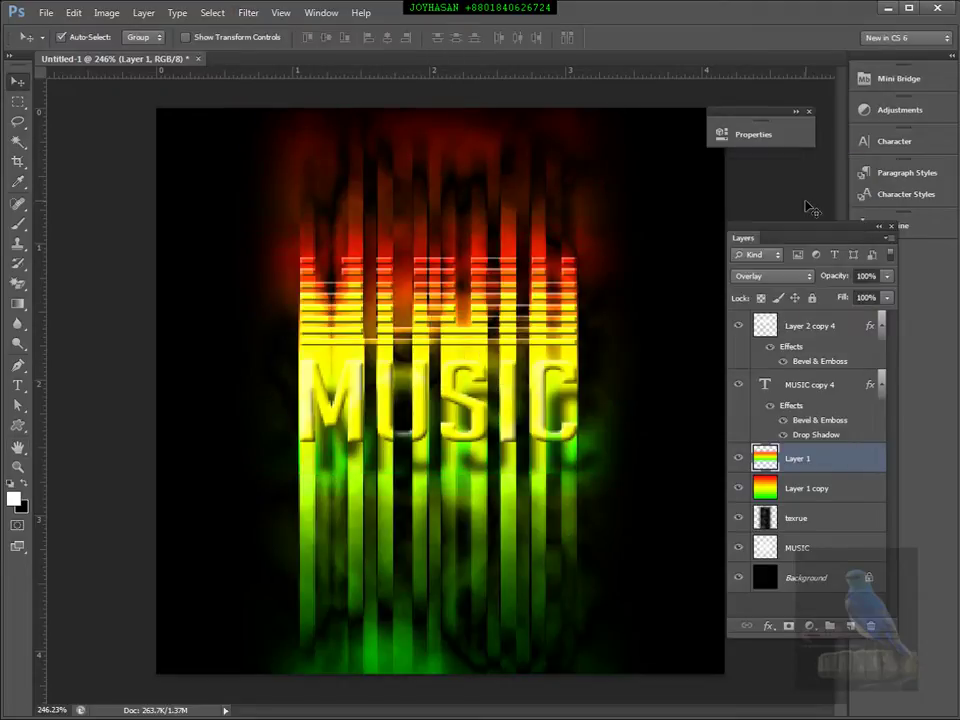
Try a stronger 90° Motion Blur on the full-height Layer 1 copy gradient
key(alt+bracketleft)
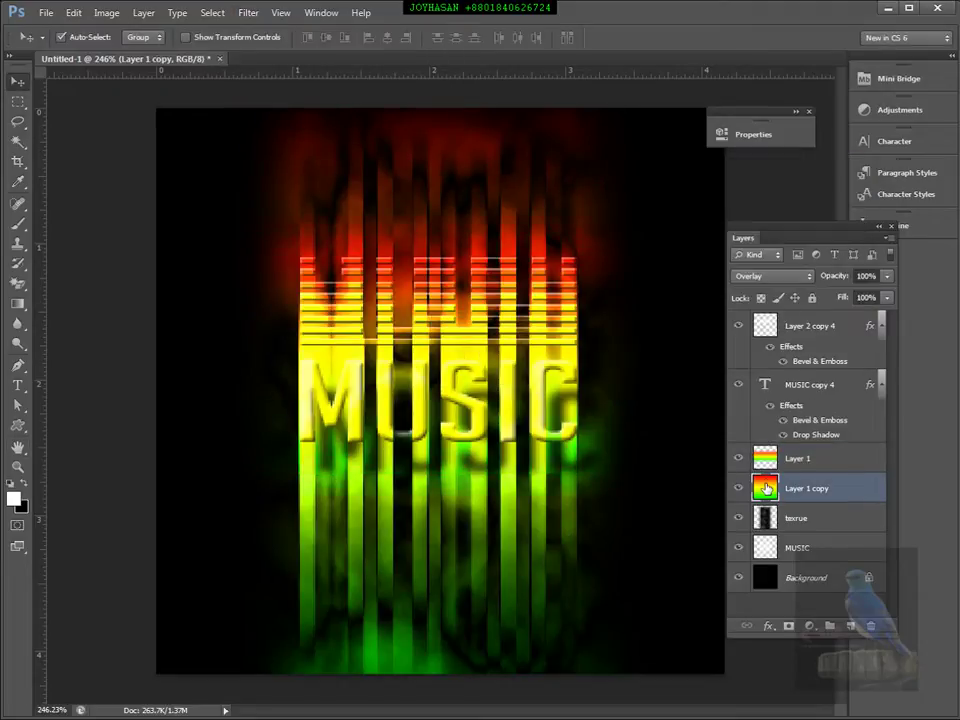
click(248, 13)
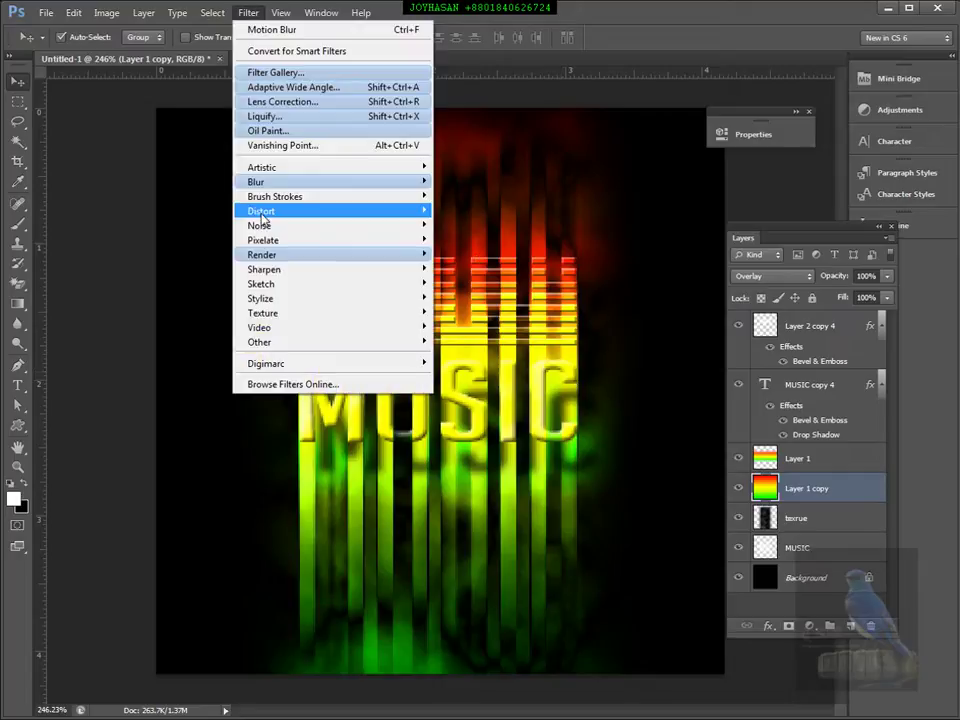
click(265, 181)
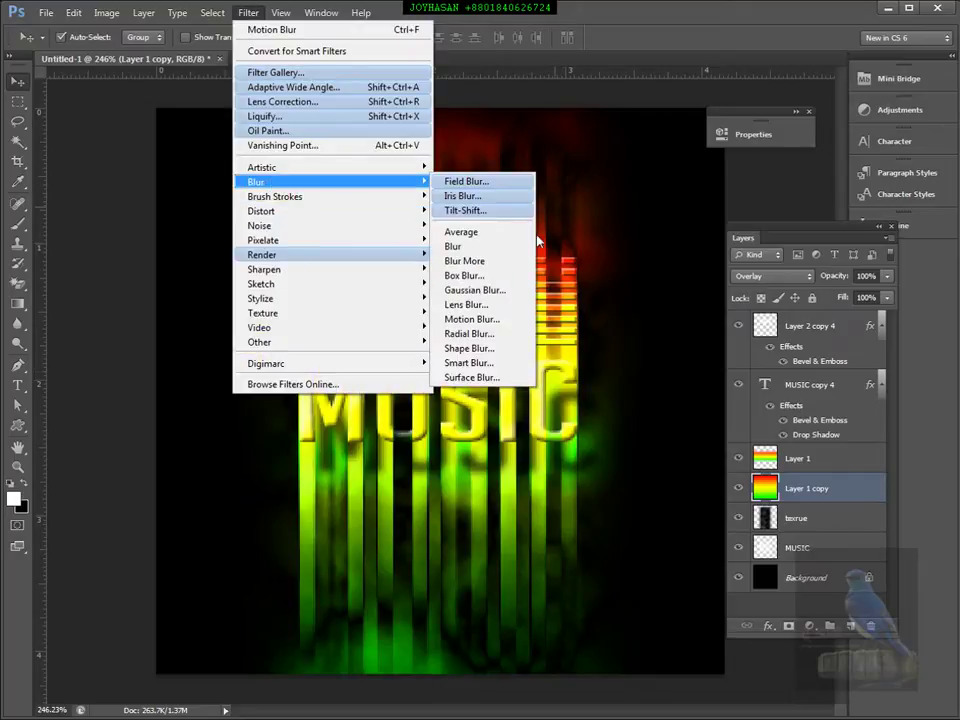
click(455, 322)
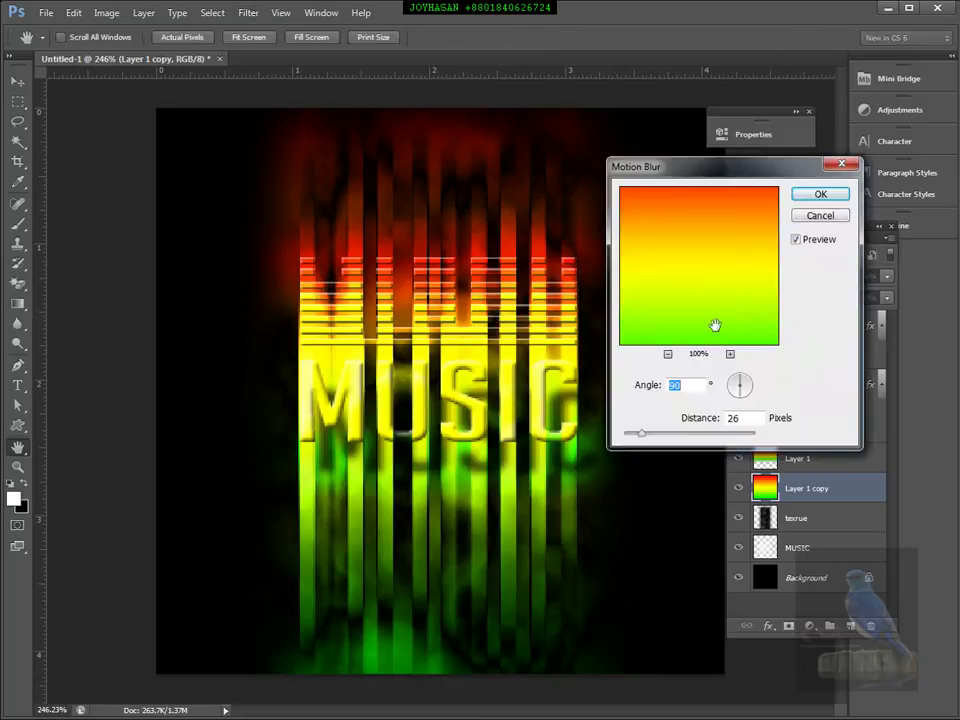
drag(640, 431, 664, 440)
click(821, 195)
Squash Layer 1 copy vertically to a band from just above the bars to just below the MUSIC text
click(760, 488)
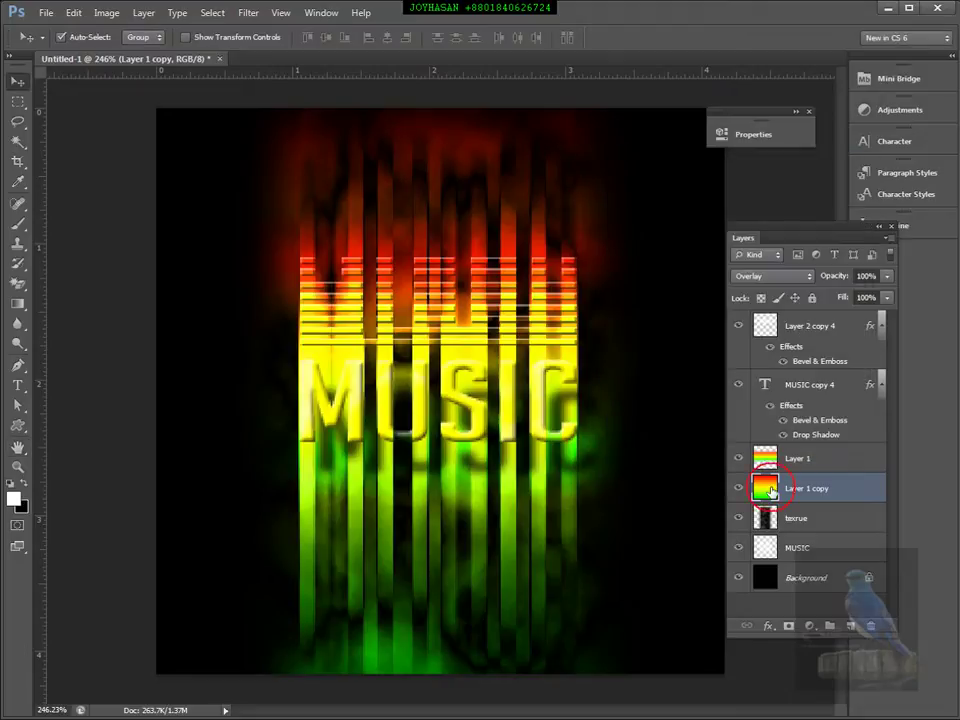
key(ctrl+t)
drag(441, 109, 447, 226)
drag(441, 558, 441, 490)
key(Return)
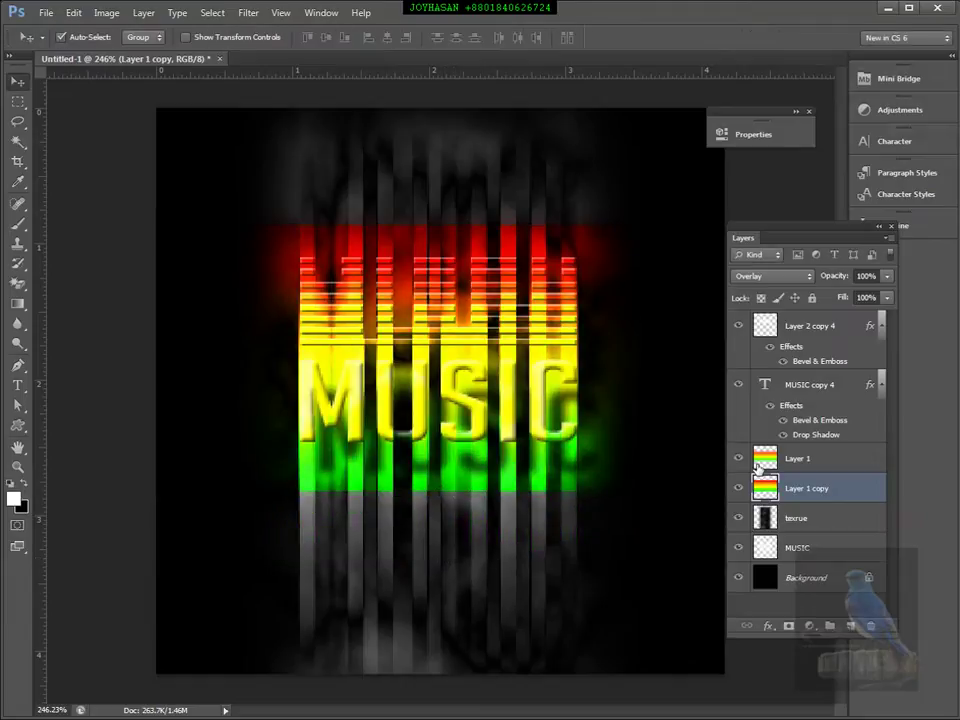
Soften Layer 1 copy with the Blur filter and a Motion Blur at 90° with a 162-pixel distance
click(248, 12)
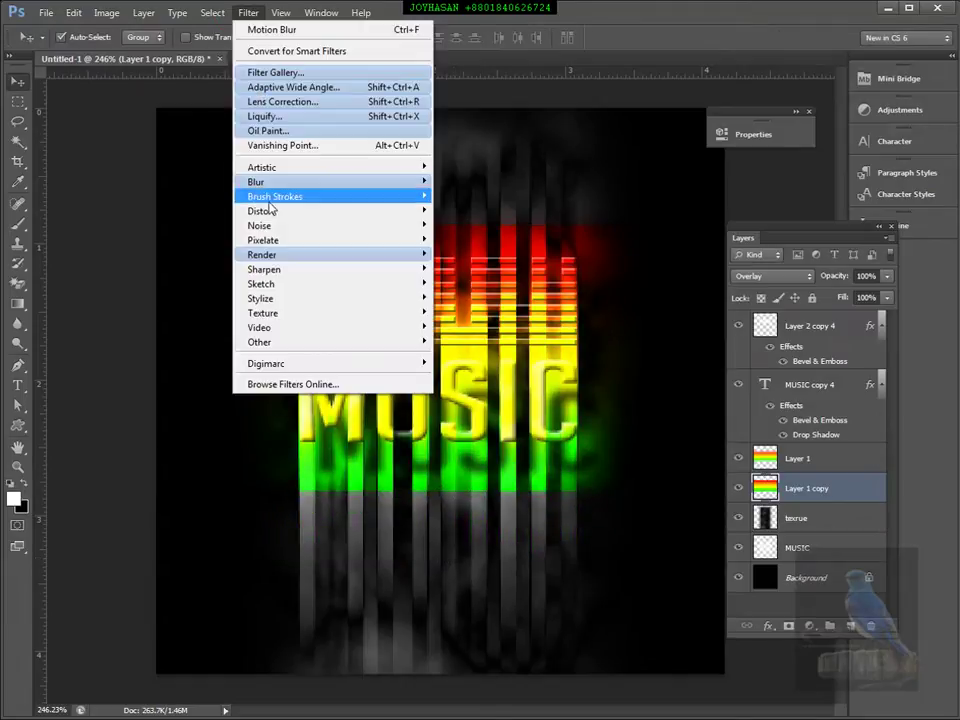
mouse_move(302, 184)
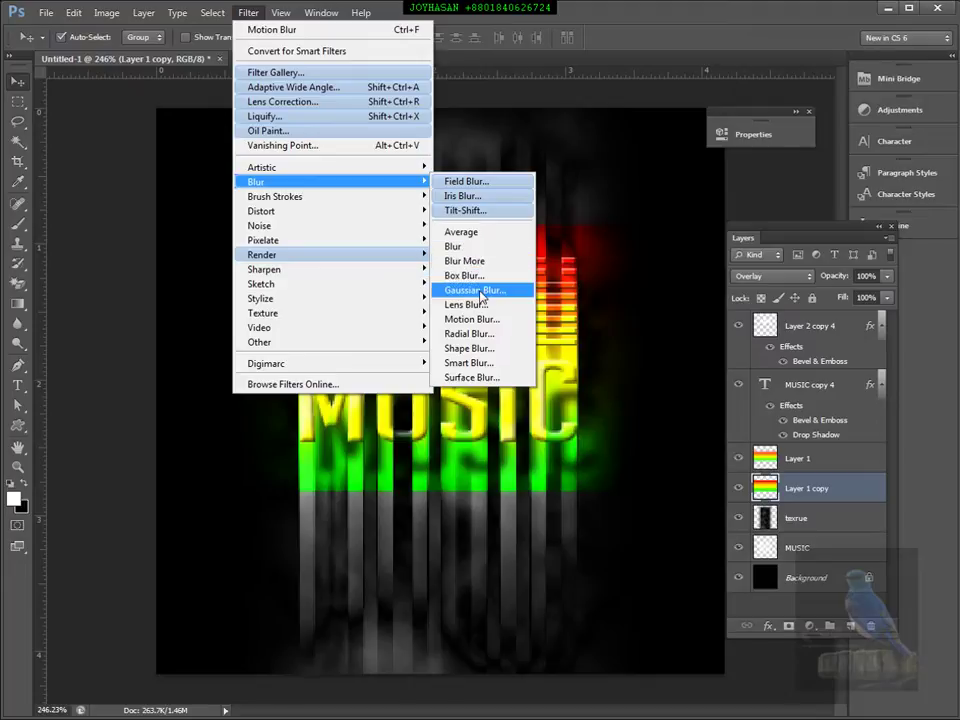
click(455, 246)
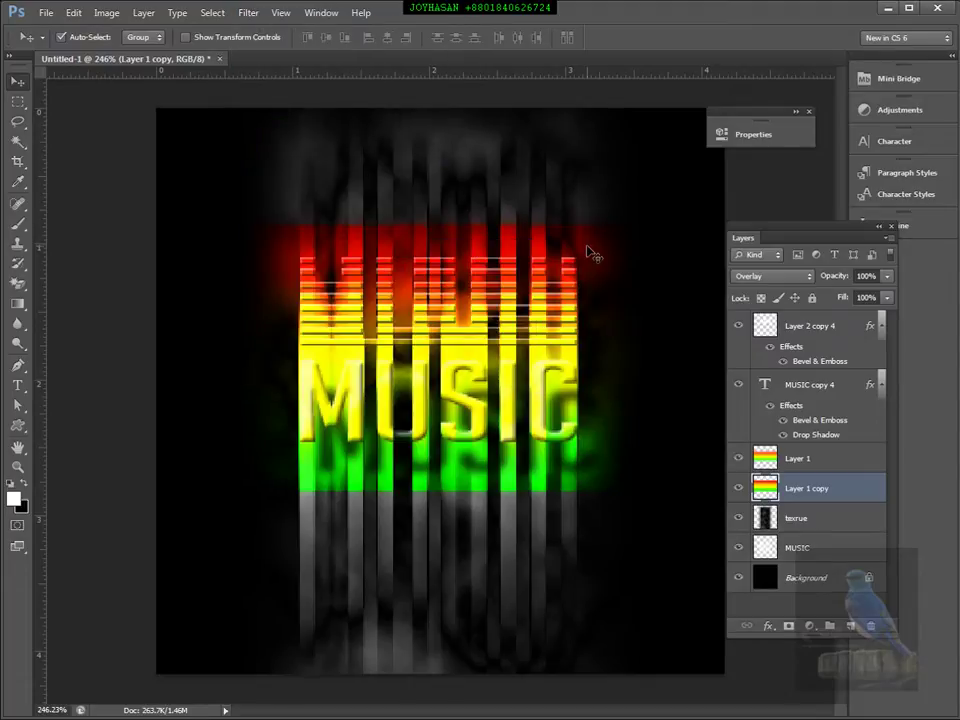
click(248, 13)
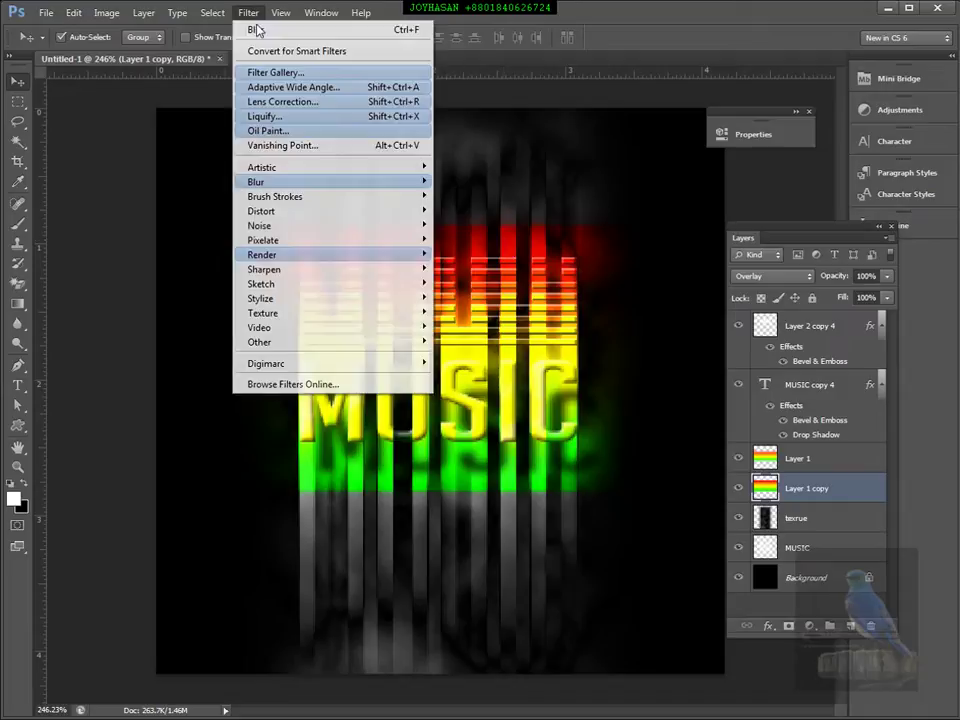
mouse_move(300, 183)
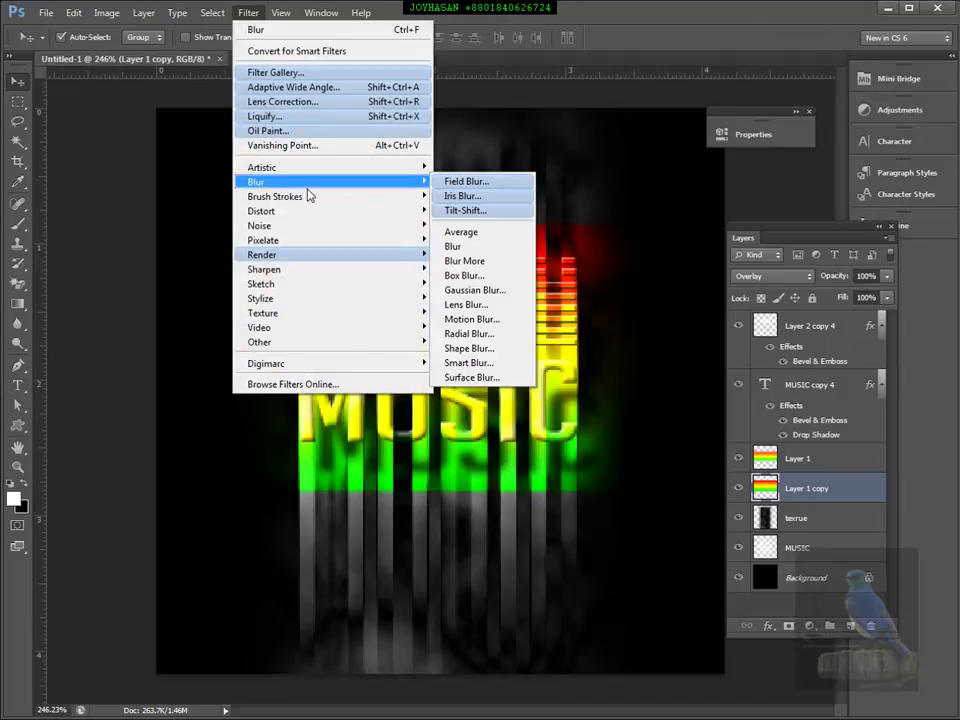
click(487, 324)
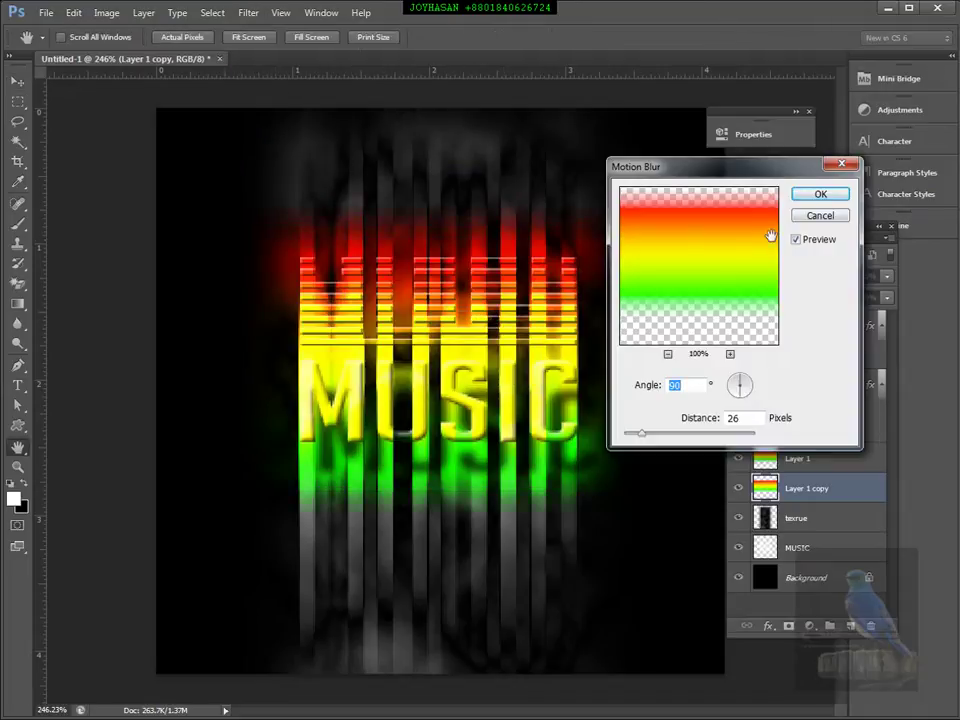
drag(641, 433, 686, 438)
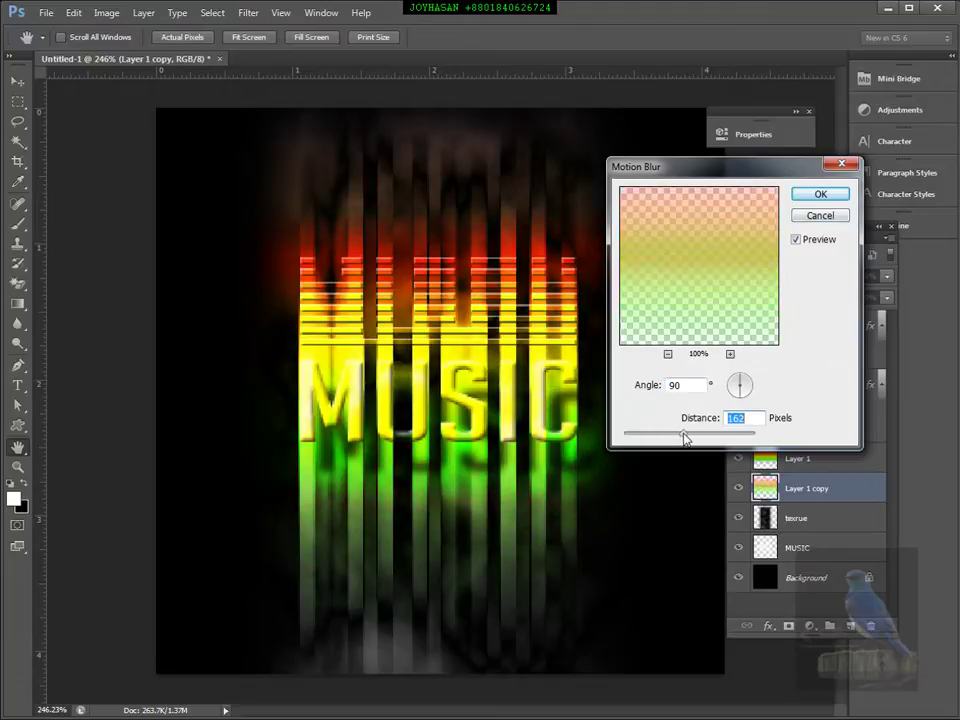
click(820, 194)
key(v)
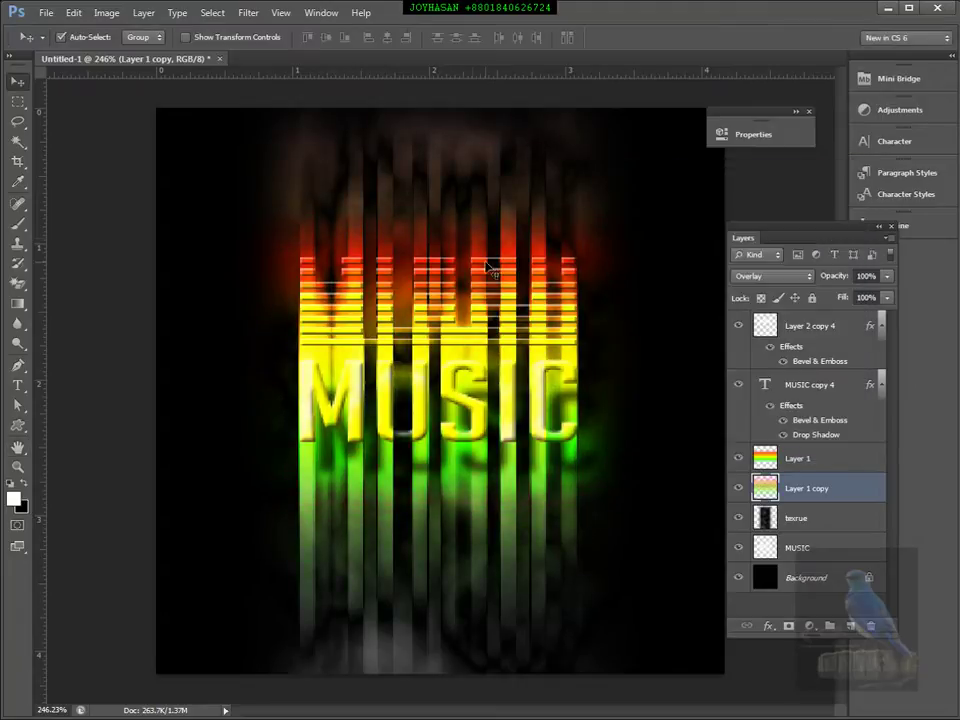
Stretch Layer 1 copy vertically to about 111% height so it extends slightly past the canvas
key(ctrl+t)
drag(441, 107, 441, 89)
drag(441, 661, 441, 684)
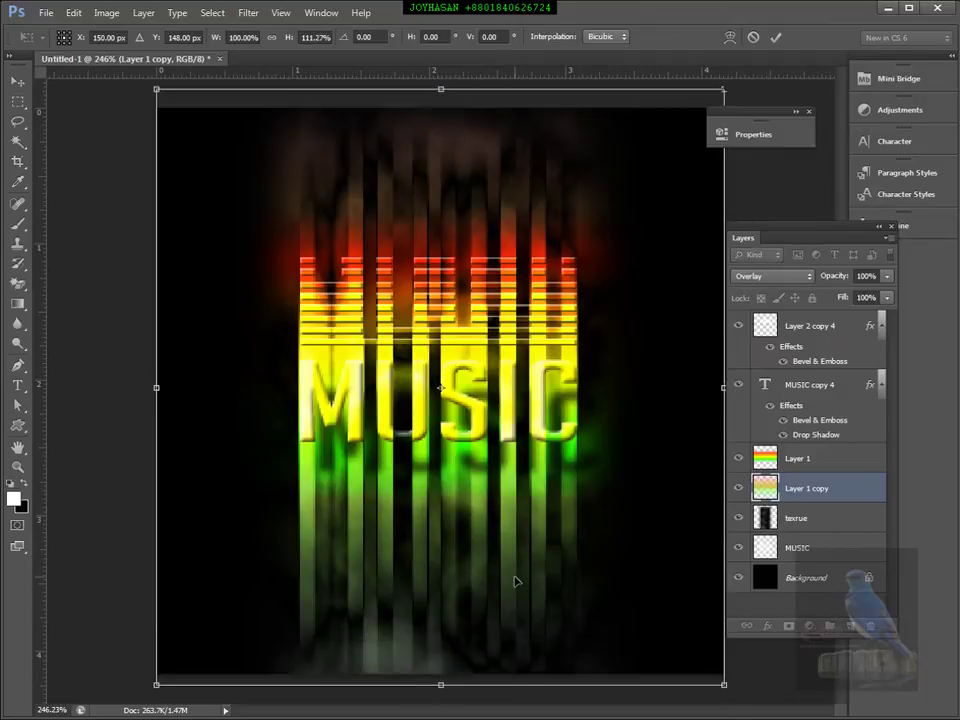
key(Return)
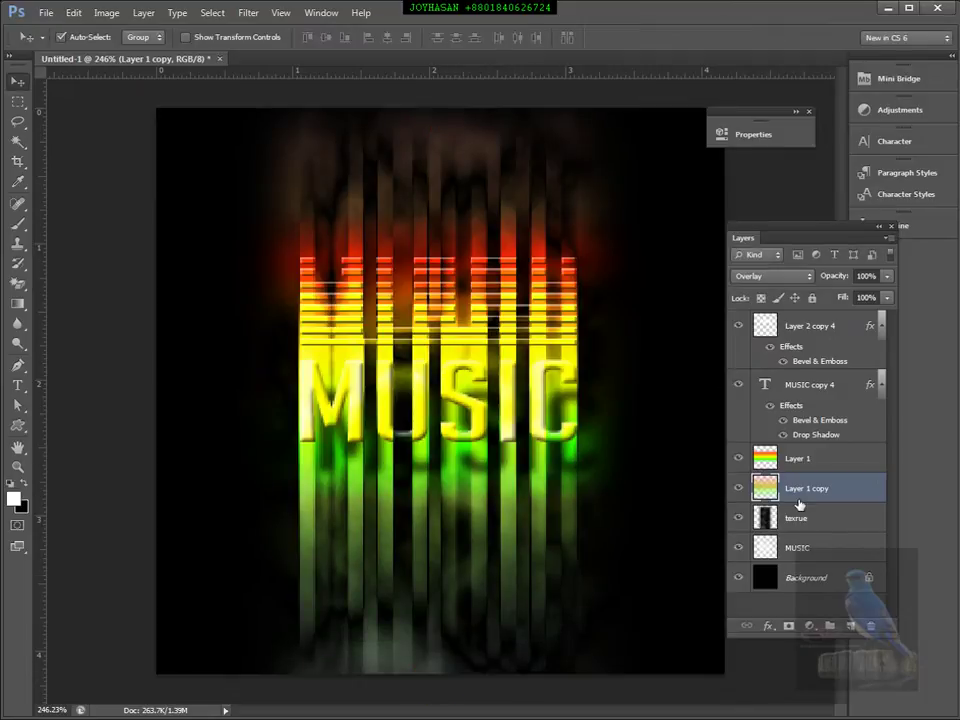
Try merging Layer 1 with Layer 1 copy, and undo the merge
shift+click(763, 458)
key(ctrl+e)
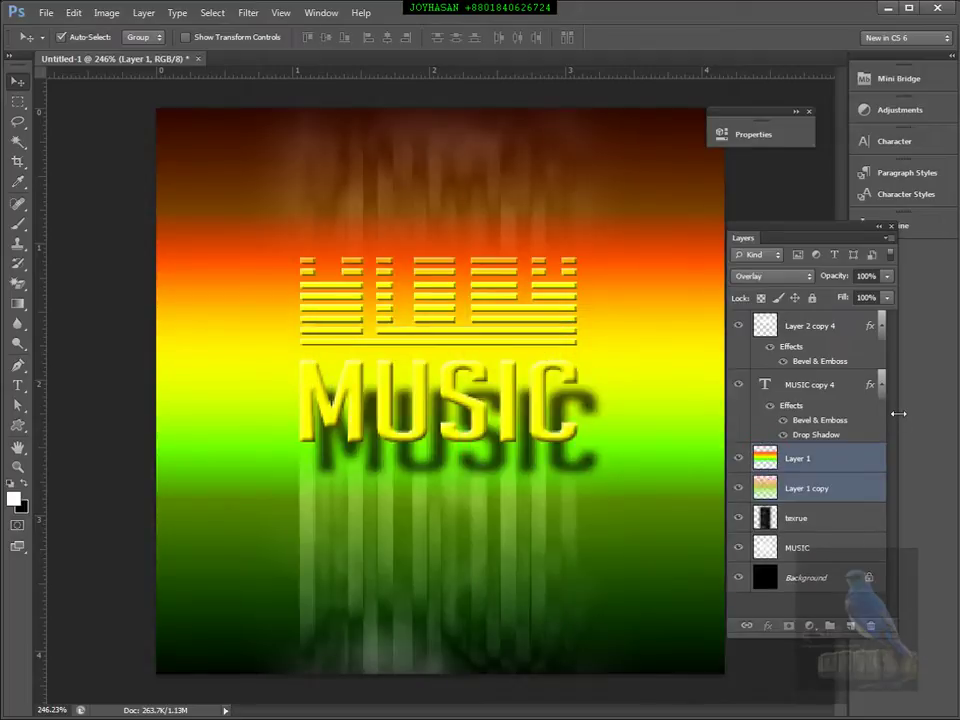
key(ctrl+z)
Delete the side areas outside the central streak column from Layer 1 copy and Layer 1, and deselect
key(m)
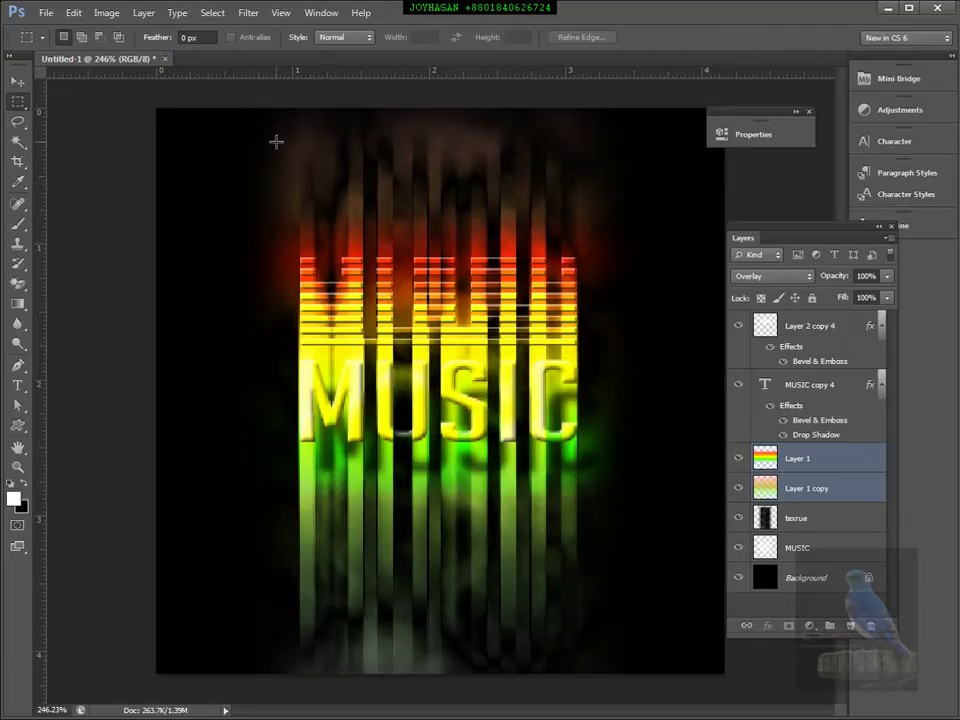
drag(272, 108, 617, 670)
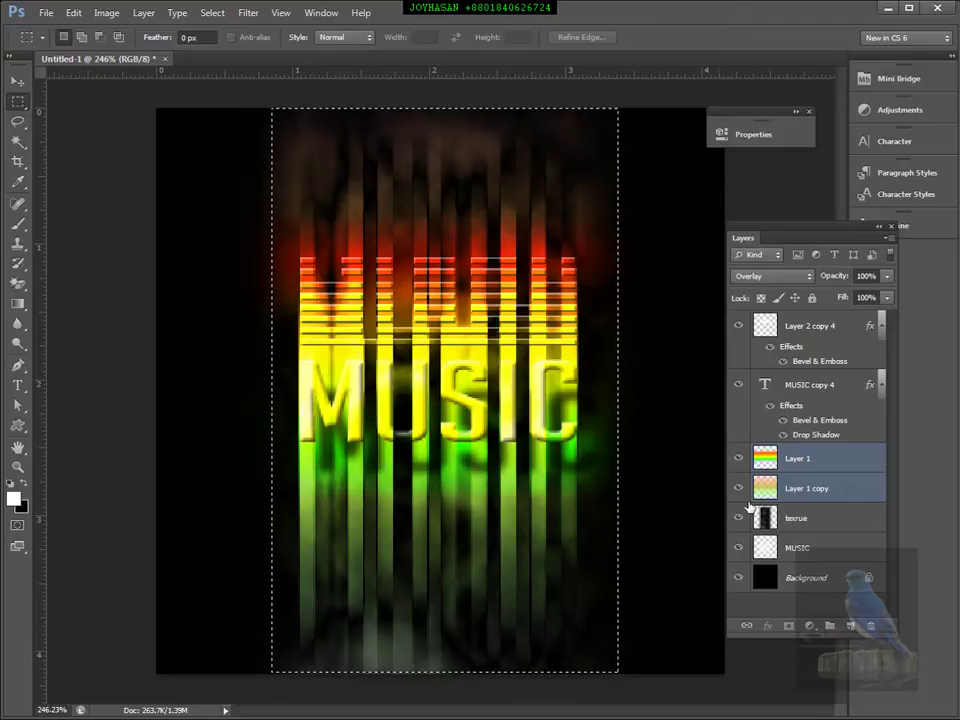
click(779, 489)
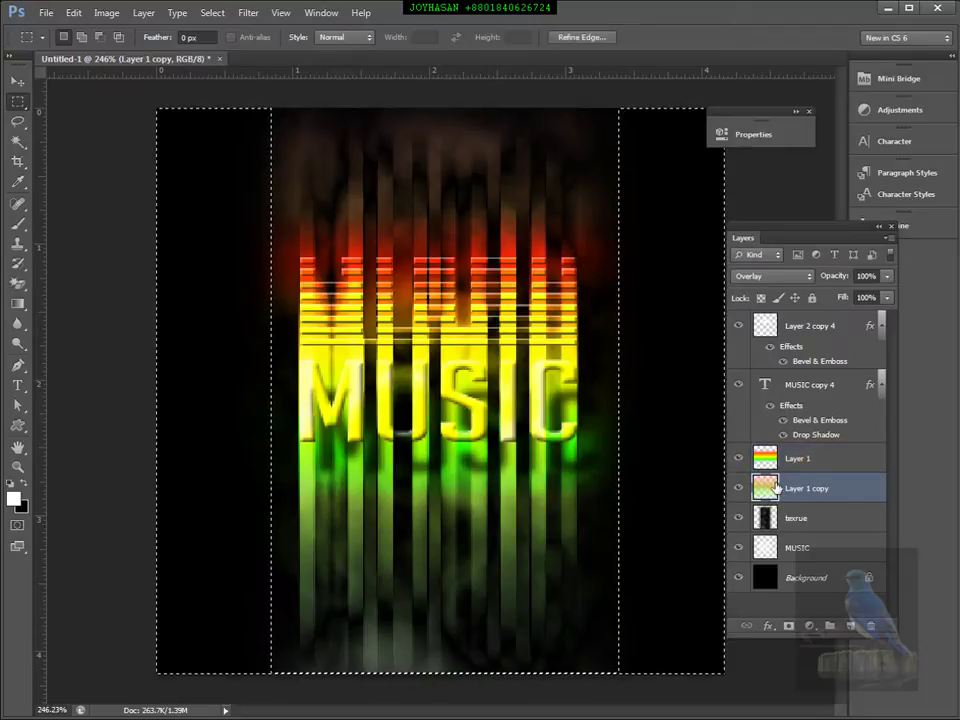
click(786, 461)
key(ctrl+shift+i)
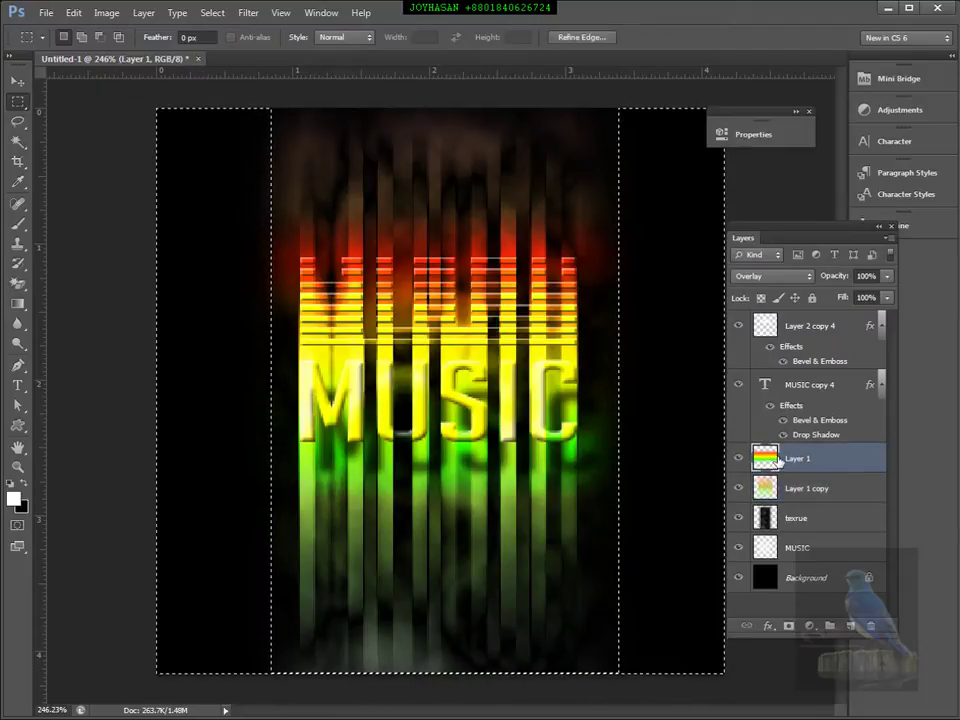
key(Delete)
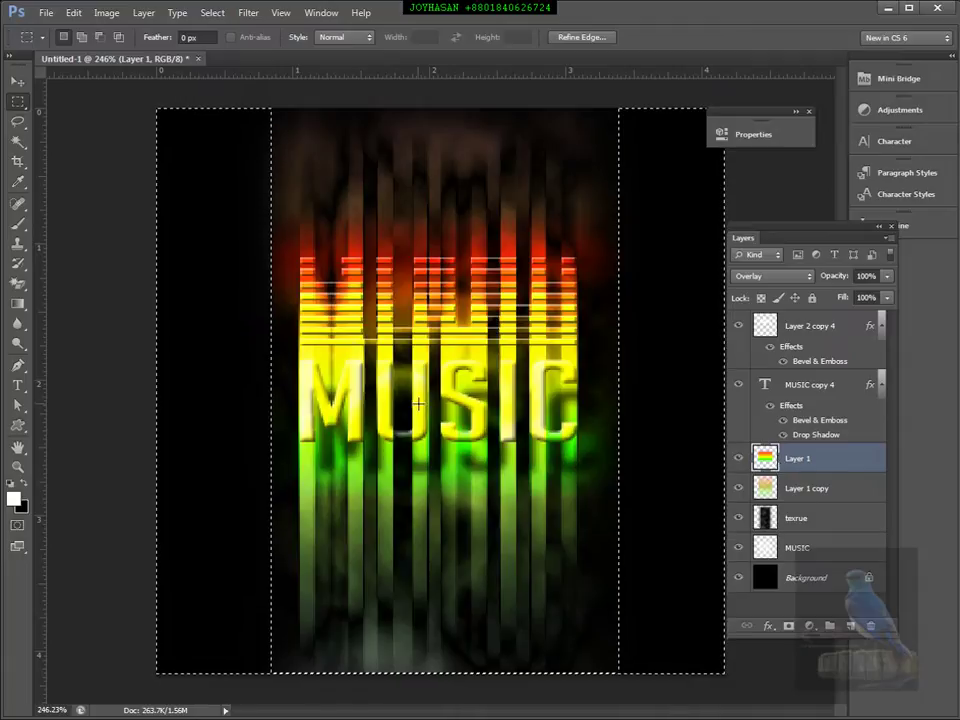
key(ctrl+d)
click(20, 84)
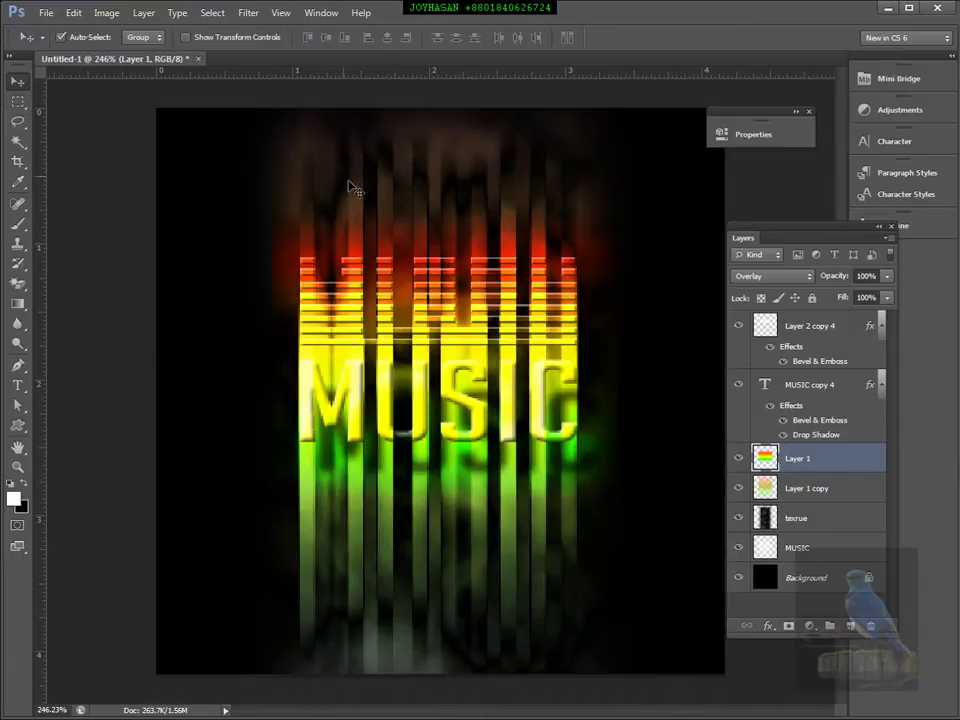
Narrow the texrue layer symmetrically to about 89% width around the MUSIC streaks
click(765, 526)
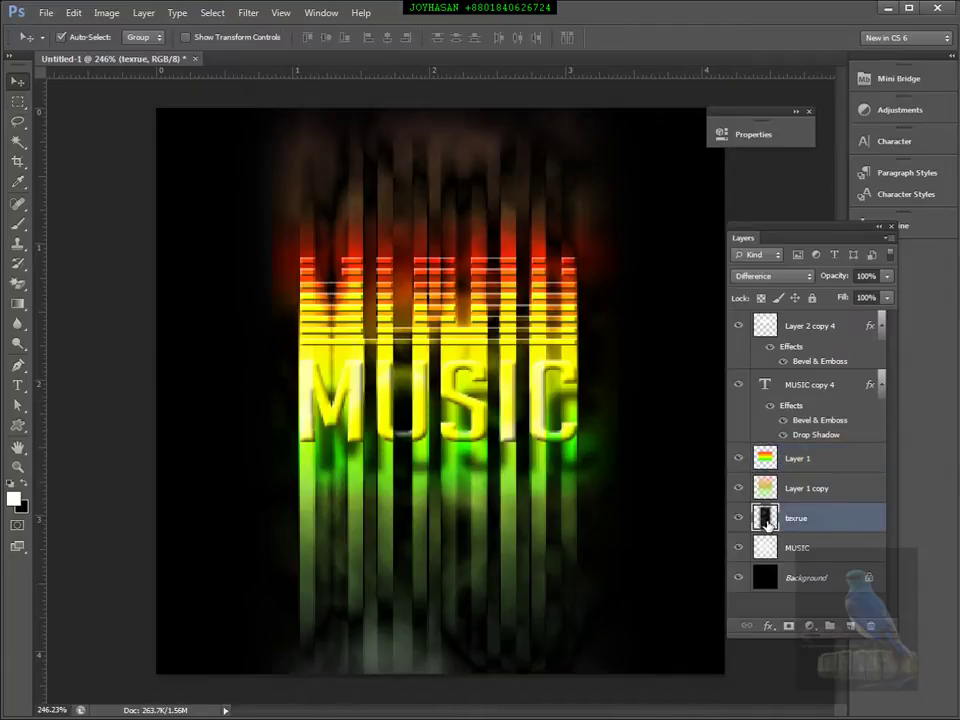
key(ctrl+t)
drag(651, 391, 627, 391)
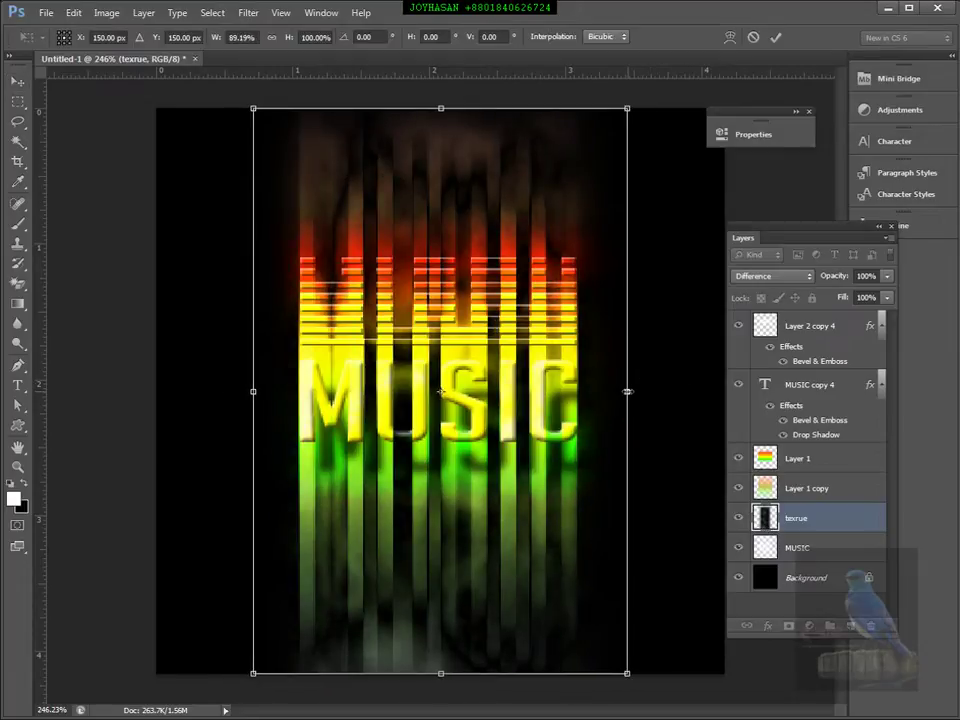
key(Return)
drag(536, 424, 465, 387)
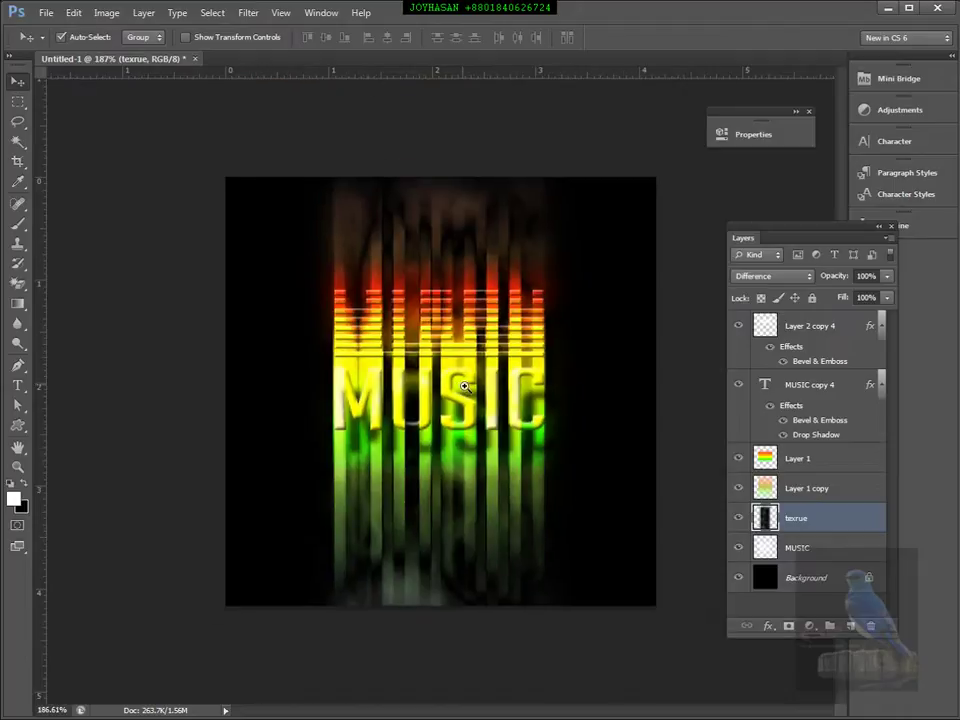
click(770, 549)
click(738, 548)
click(738, 548)
double_click(768, 549)
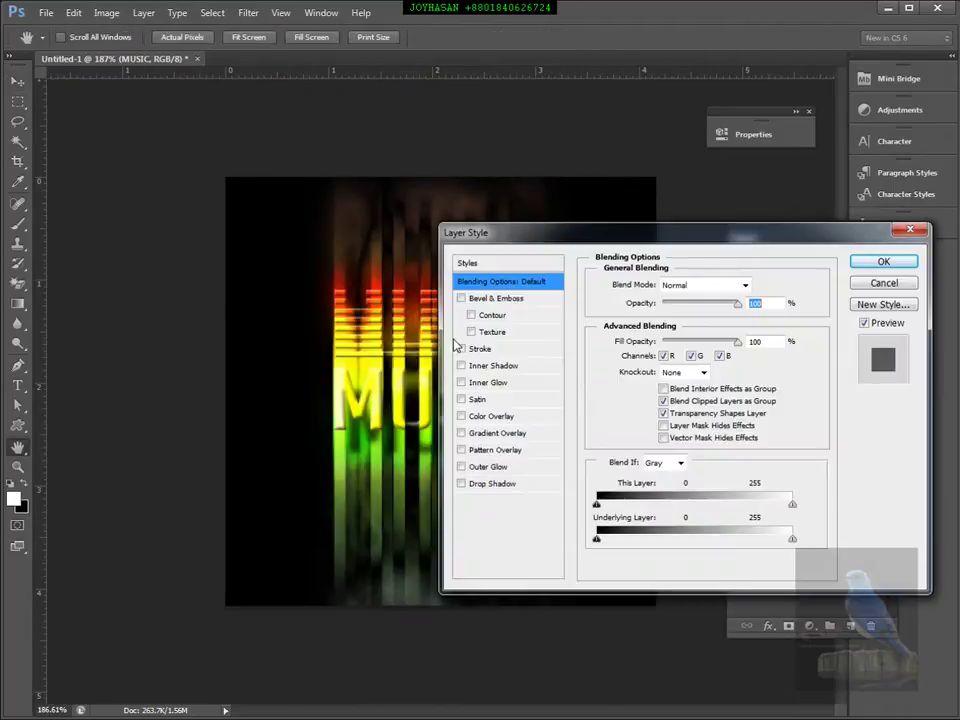
click(491, 416)
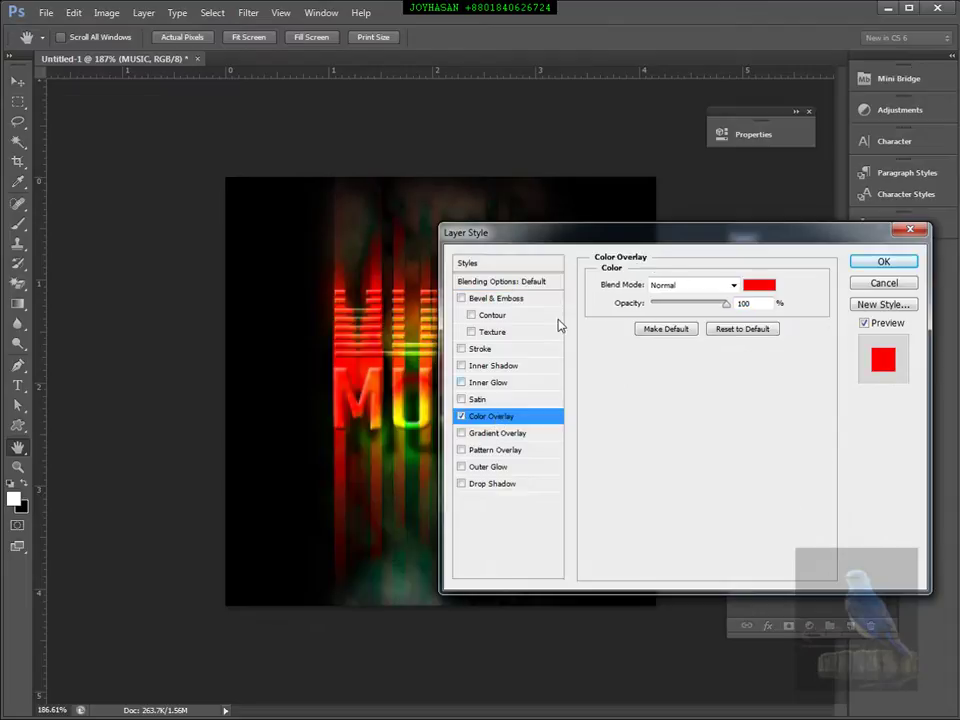
drag(617, 240, 685, 577)
drag(684, 577, 680, 232)
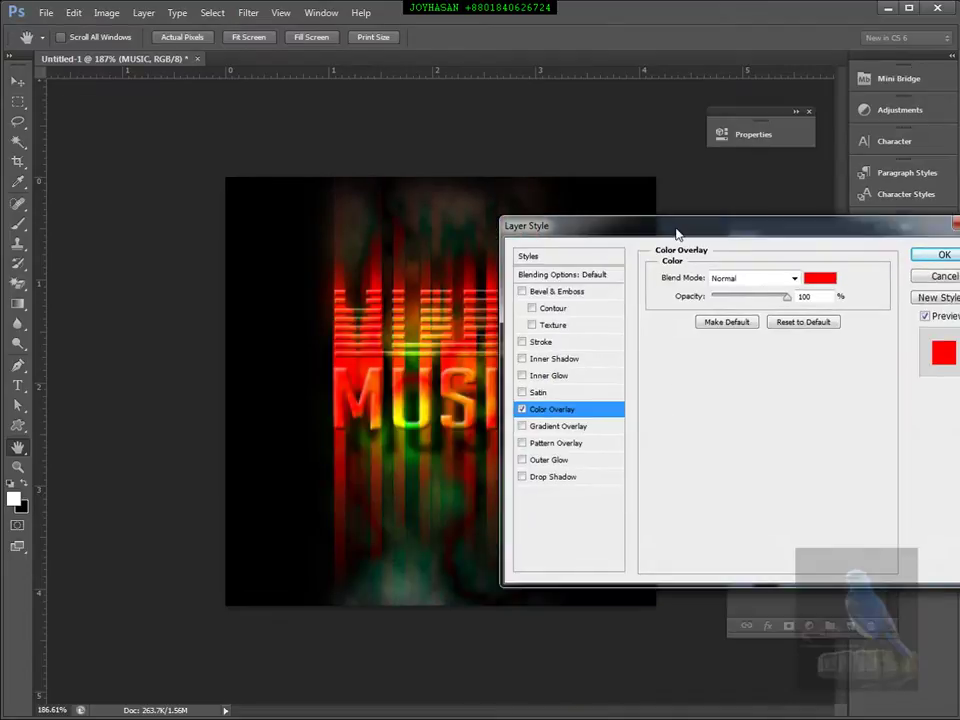
mouse_move(753, 300)
mouse_down()
mouse_move(737, 300)
mouse_move(746, 299)
mouse_up()
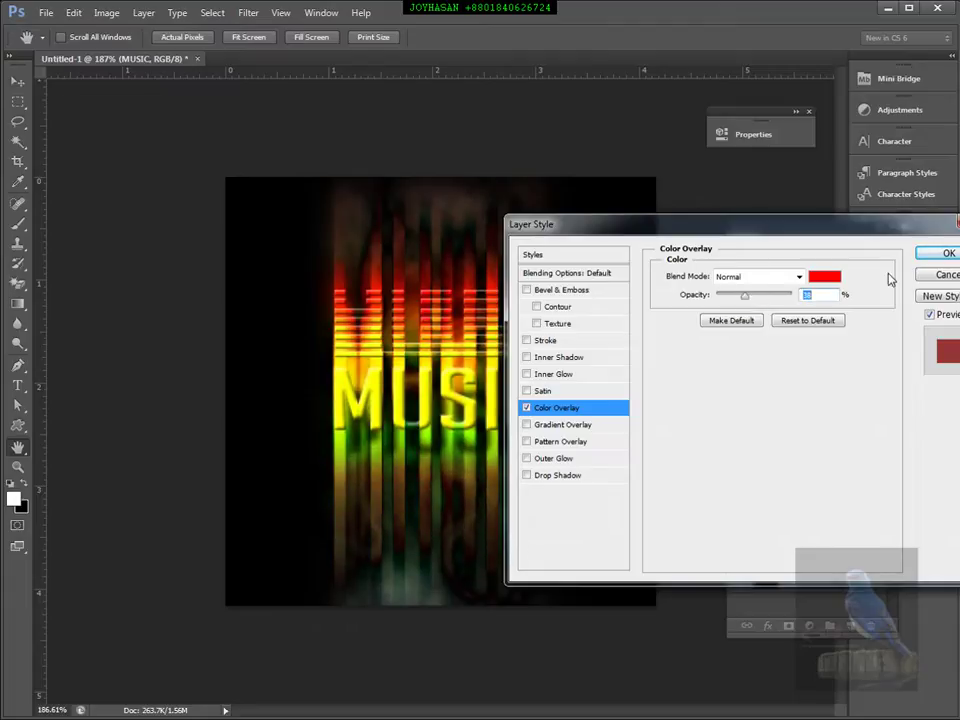
click(942, 276)
scroll(593, 375, up, 1)
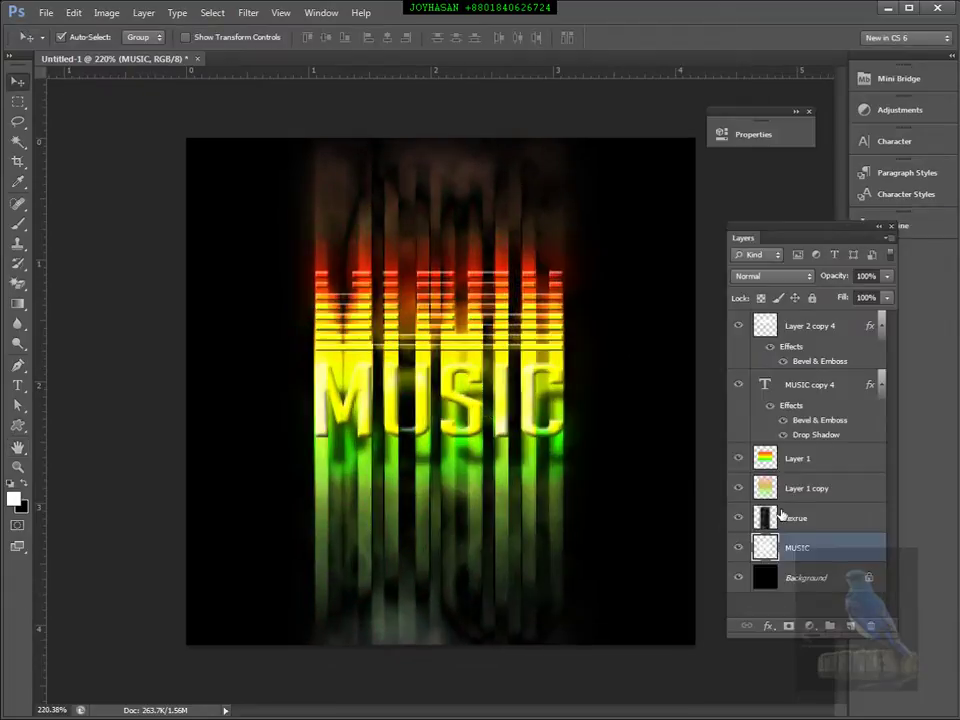
ctrl+click(763, 548)
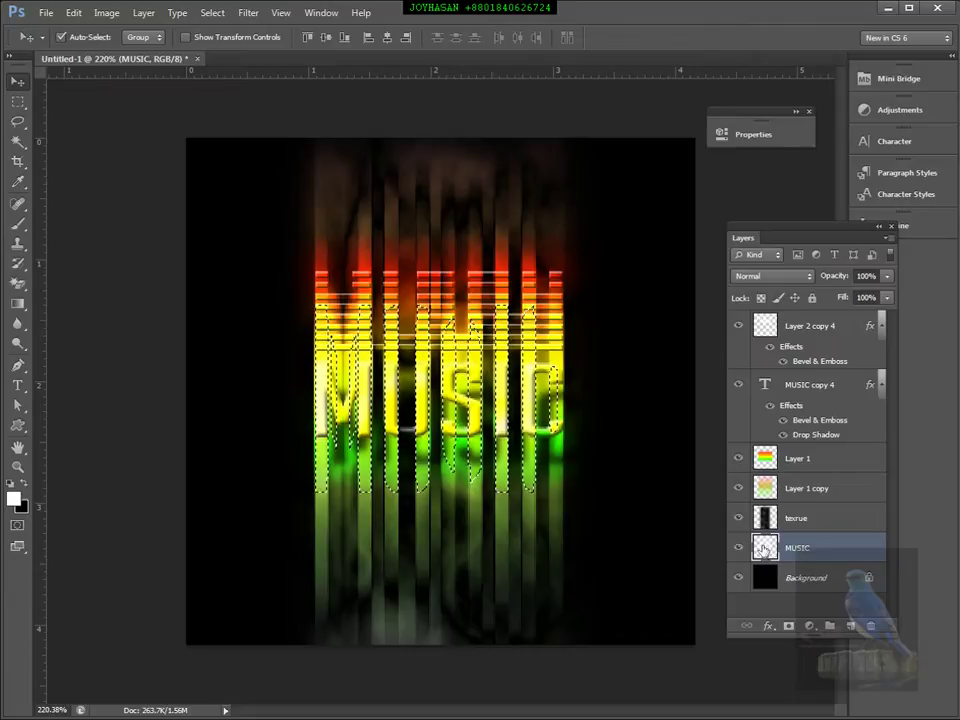
Recolour the MUSIC copy 4 text to purple #b817e6 and commit the text edit
click(772, 387)
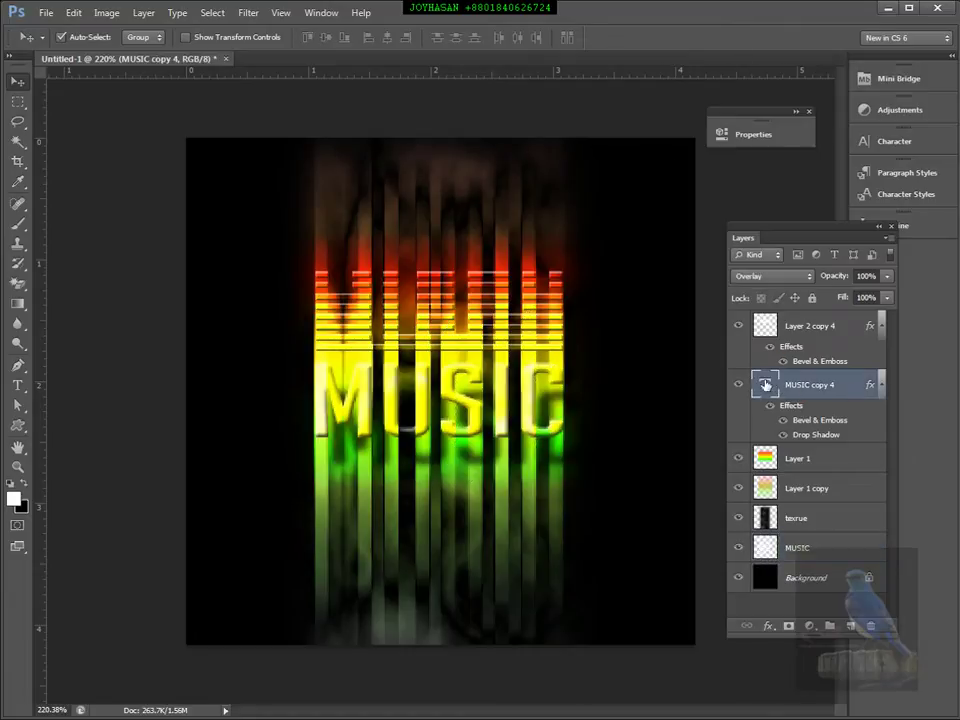
key(t)
double_click(433, 411)
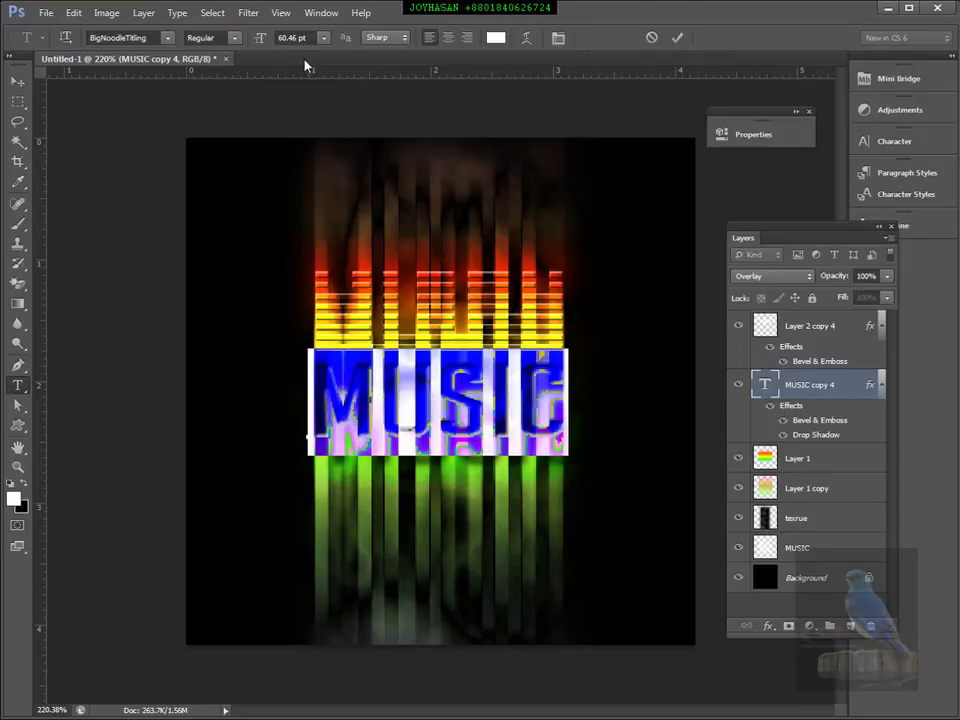
click(491, 41)
mouse_move(493, 112)
mouse_down()
mouse_move(568, 143)
mouse_move(602, 133)
mouse_move(527, 197)
mouse_up()
click(587, 281)
mouse_move(587, 281)
mouse_down()
mouse_move(634, 294)
mouse_move(664, 118)
mouse_up()
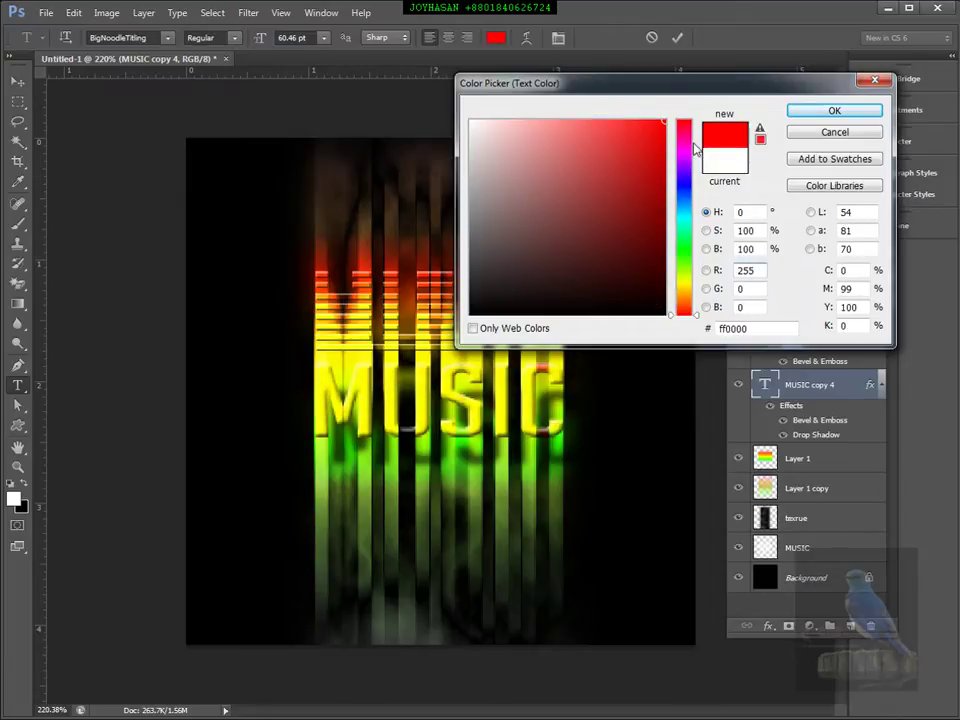
click(686, 160)
click(645, 138)
click(840, 113)
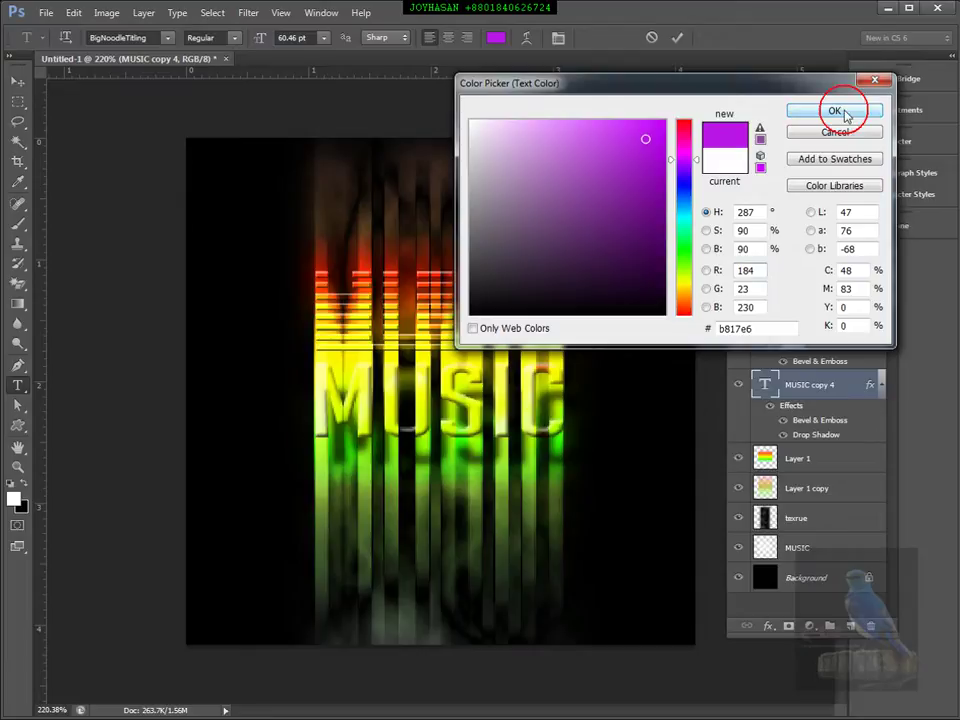
click(587, 403)
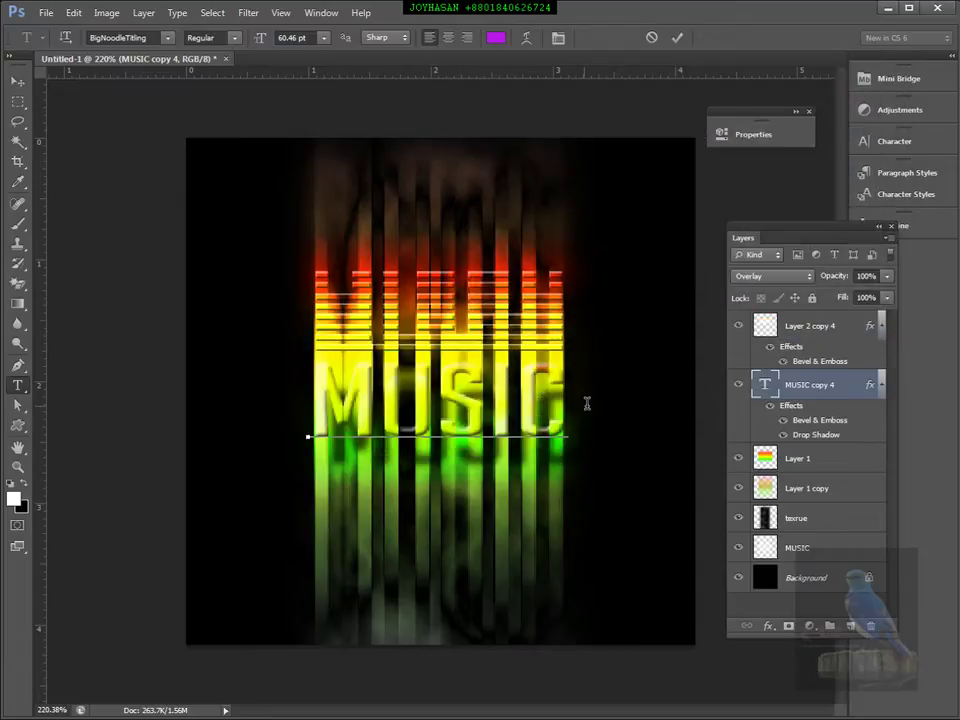
key(ctrl+Return)
key(v)
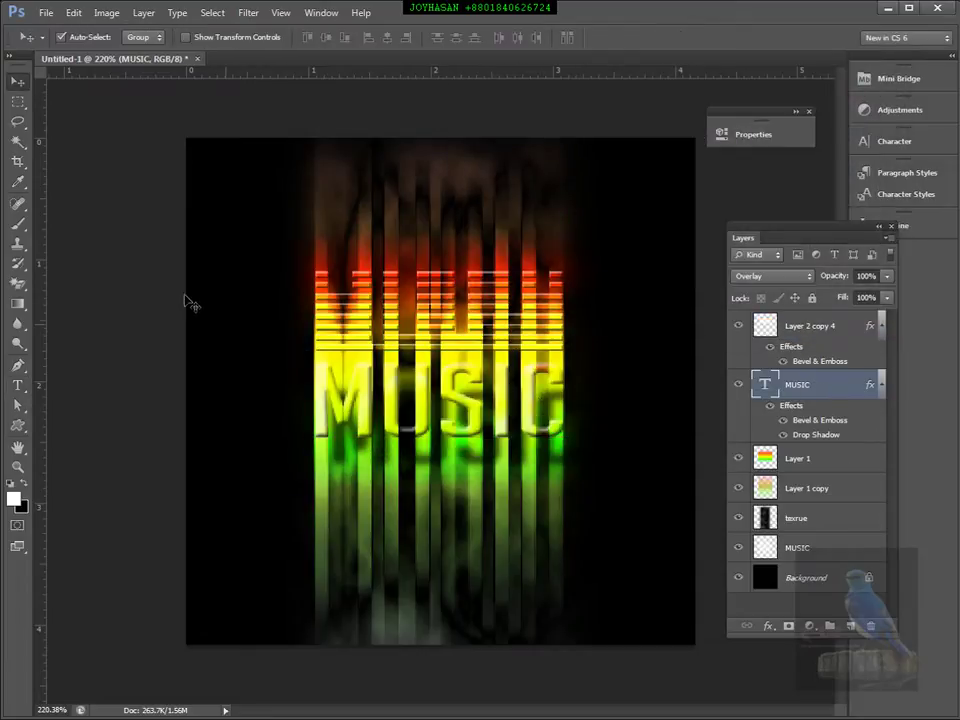
Try moving the MUSIC text layer above Layer 2 copy 4, and undo the move
drag(762, 386, 767, 326)
key(ctrl+z)
click(530, 496)
drag(530, 496, 508, 484)
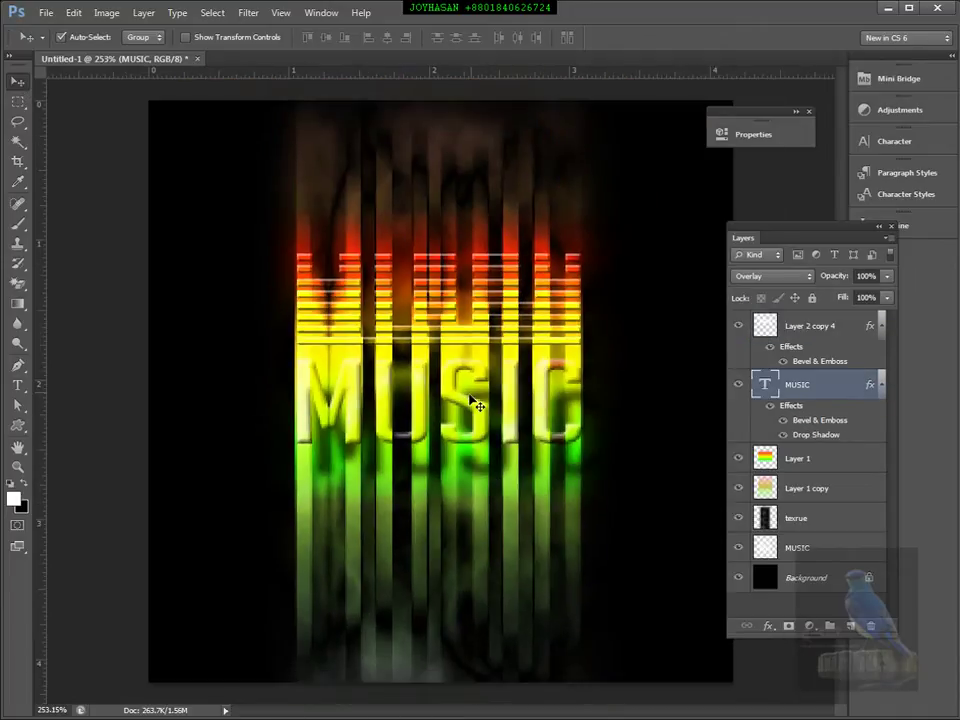
Add a Pattern Overlay with the multicoloured rainbow-like pattern to the MUSIC text layer at 100% opacity
double_click(766, 394)
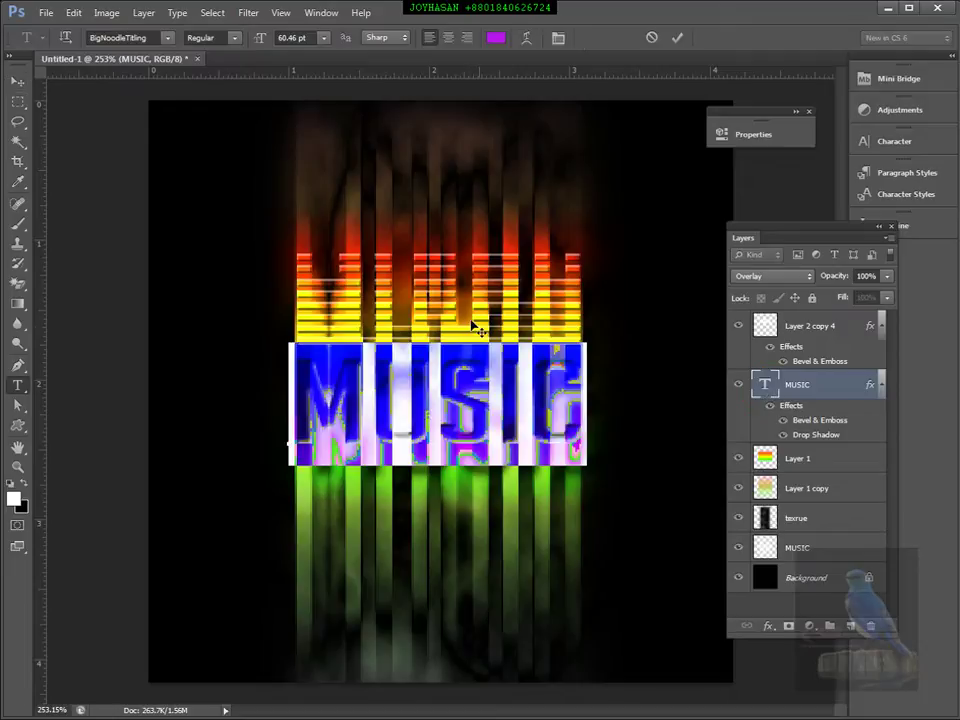
double_click(791, 405)
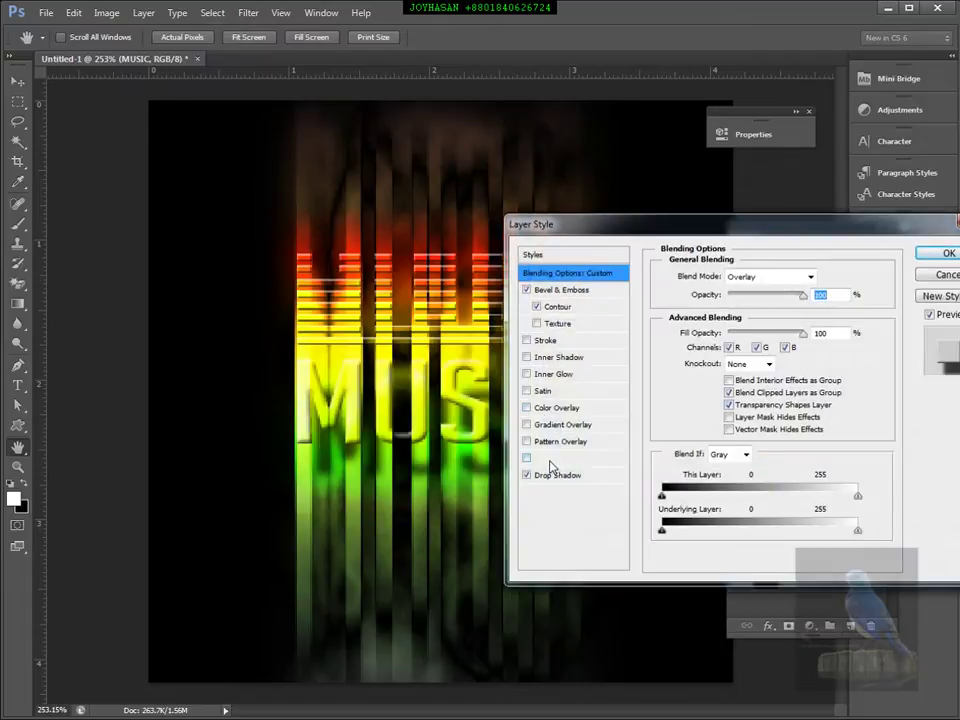
click(556, 442)
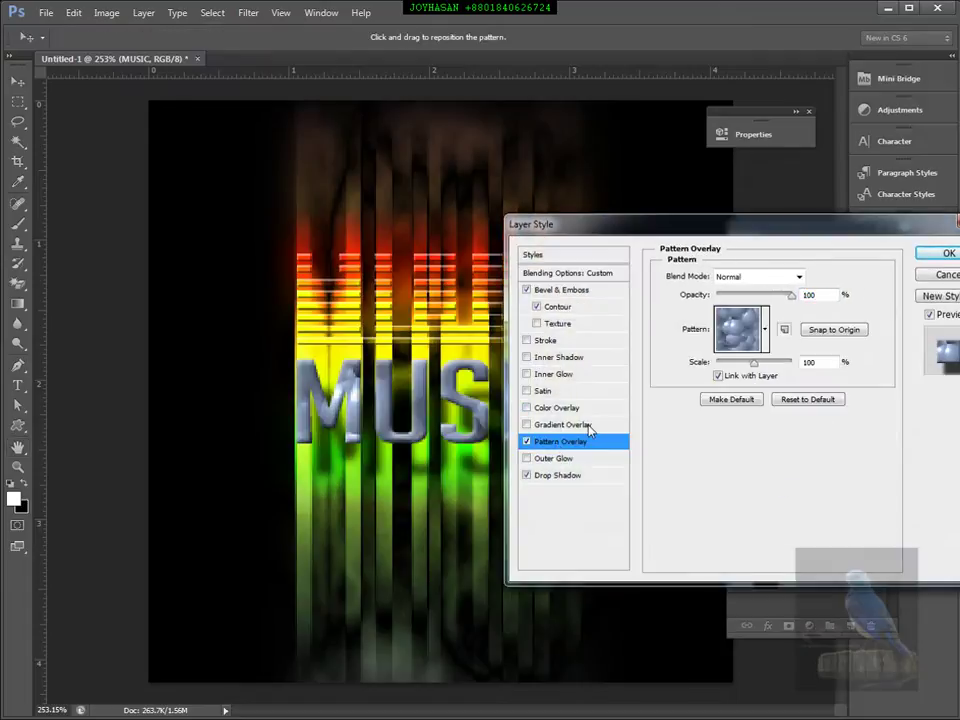
drag(540, 224, 589, 317)
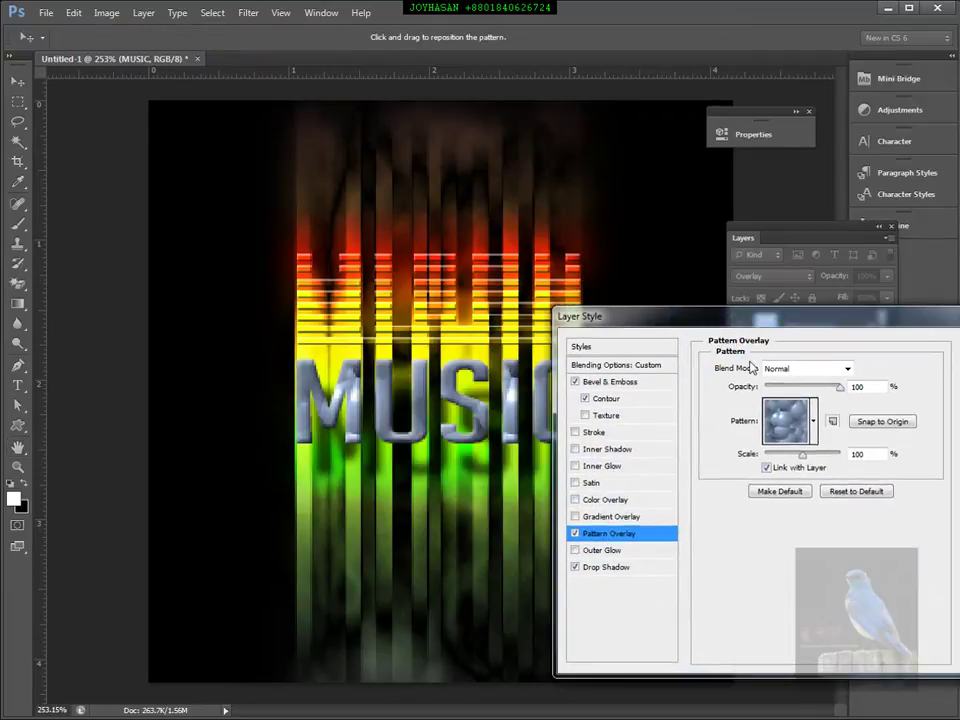
click(813, 423)
click(739, 468)
drag(720, 321, 740, 210)
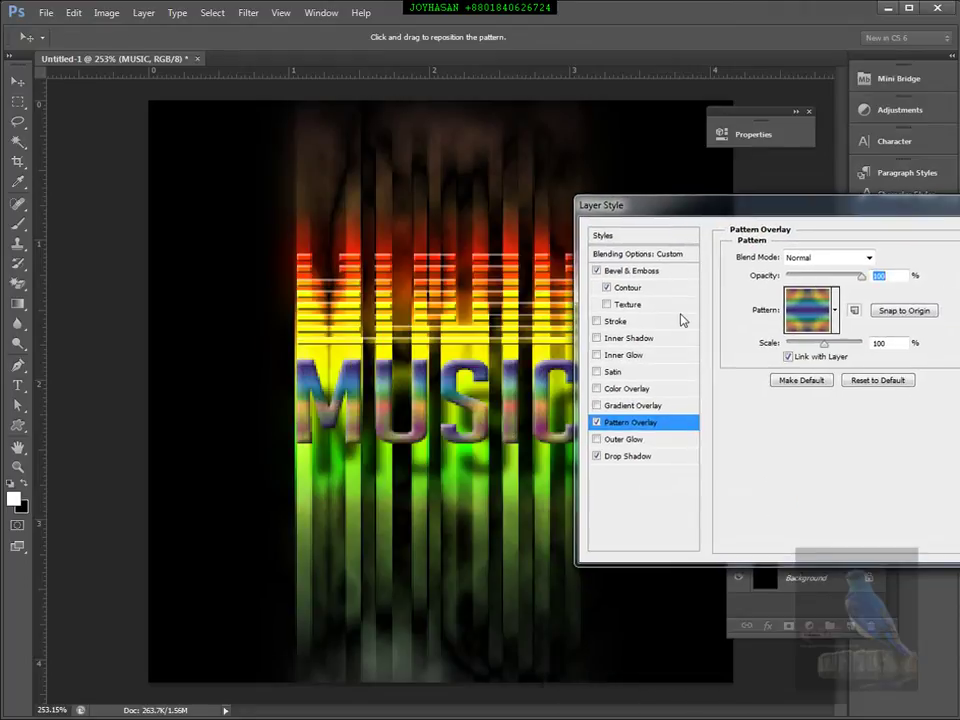
Add a Gradient Overlay to the MUSIC text, trying the Transparent Rainbow preset and settling on the blue-red-yellow preset
click(648, 406)
click(795, 293)
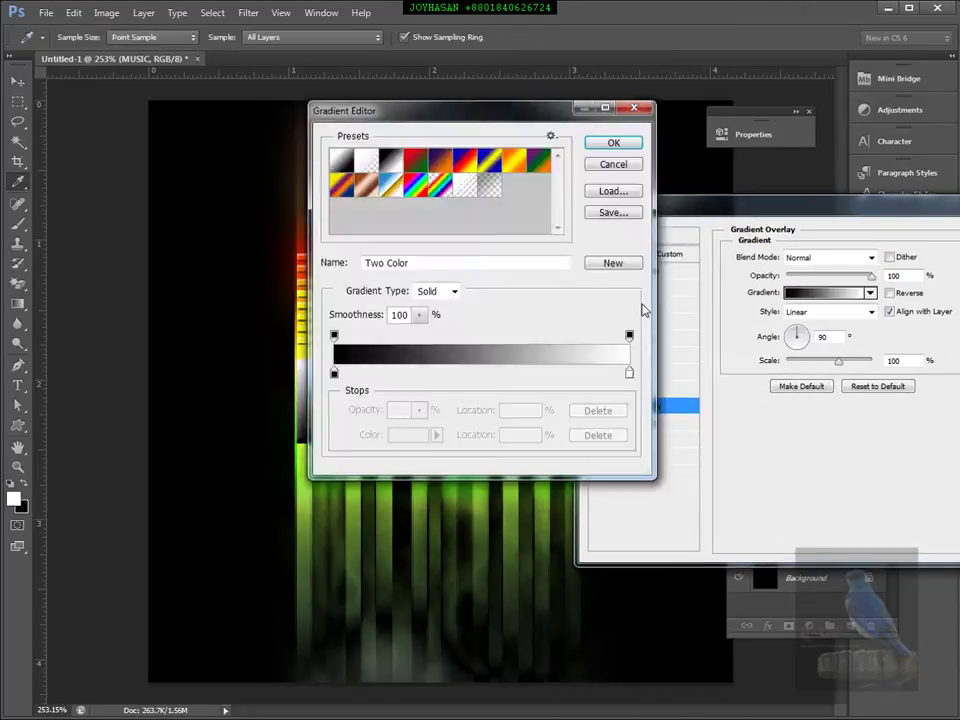
click(441, 184)
click(610, 143)
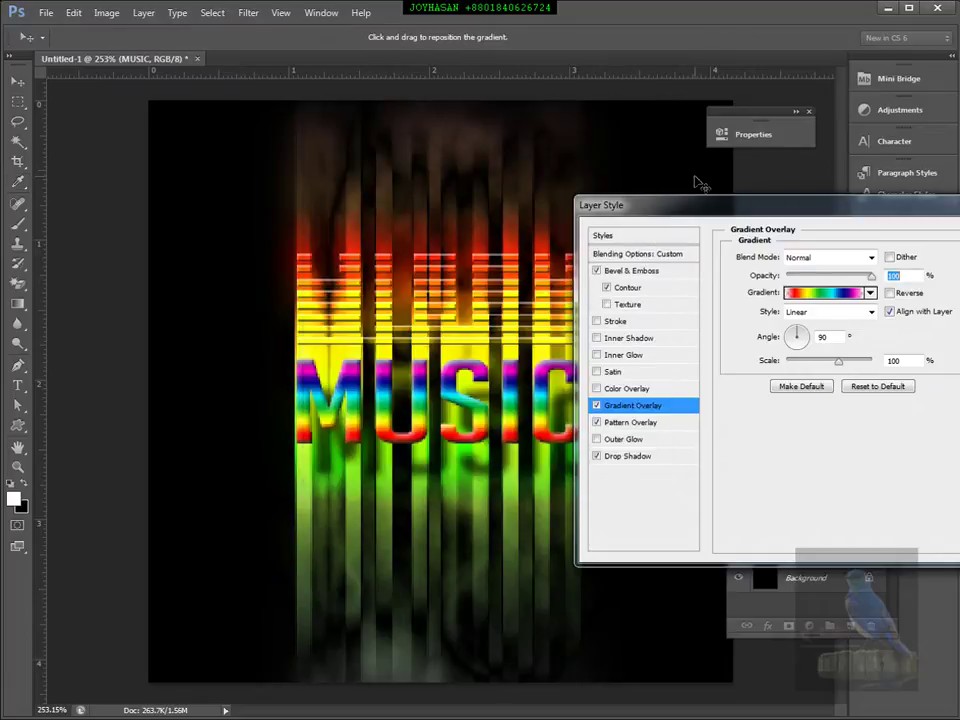
click(840, 293)
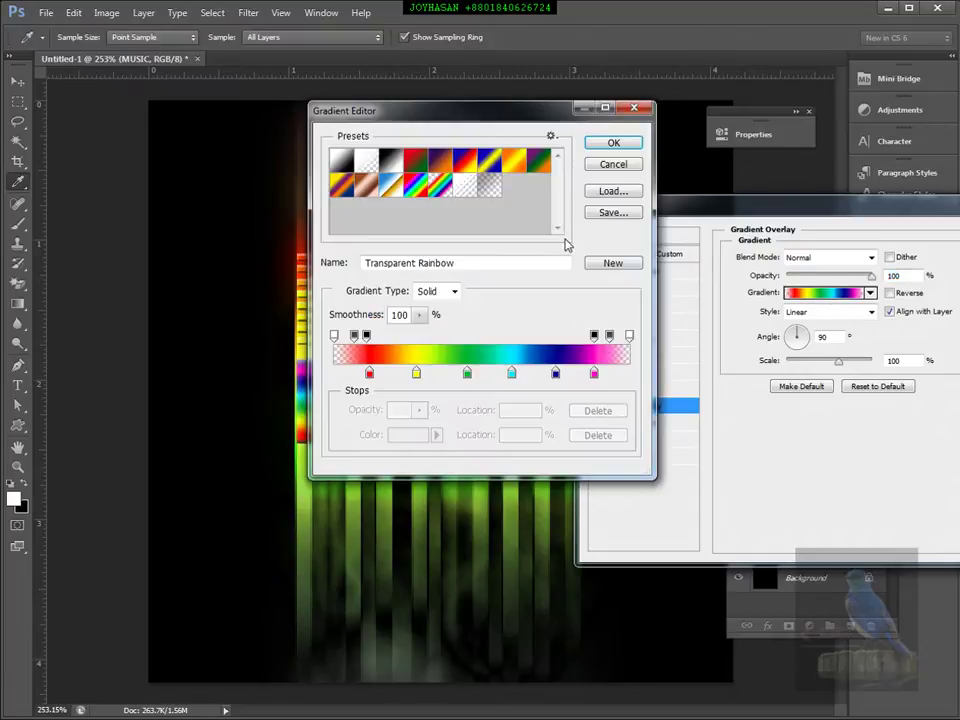
click(456, 166)
click(613, 143)
drag(640, 205, 511, 225)
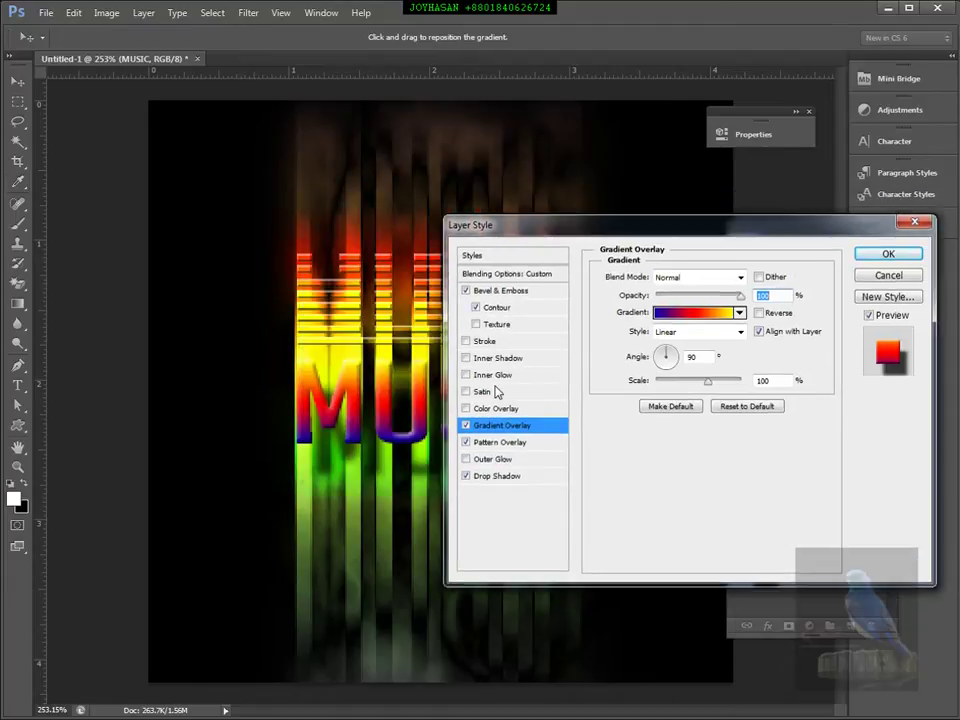
Add an Outer Glow in a very pale, near-white colour to the MUSIC text and apply the layer style
click(497, 460)
click(645, 332)
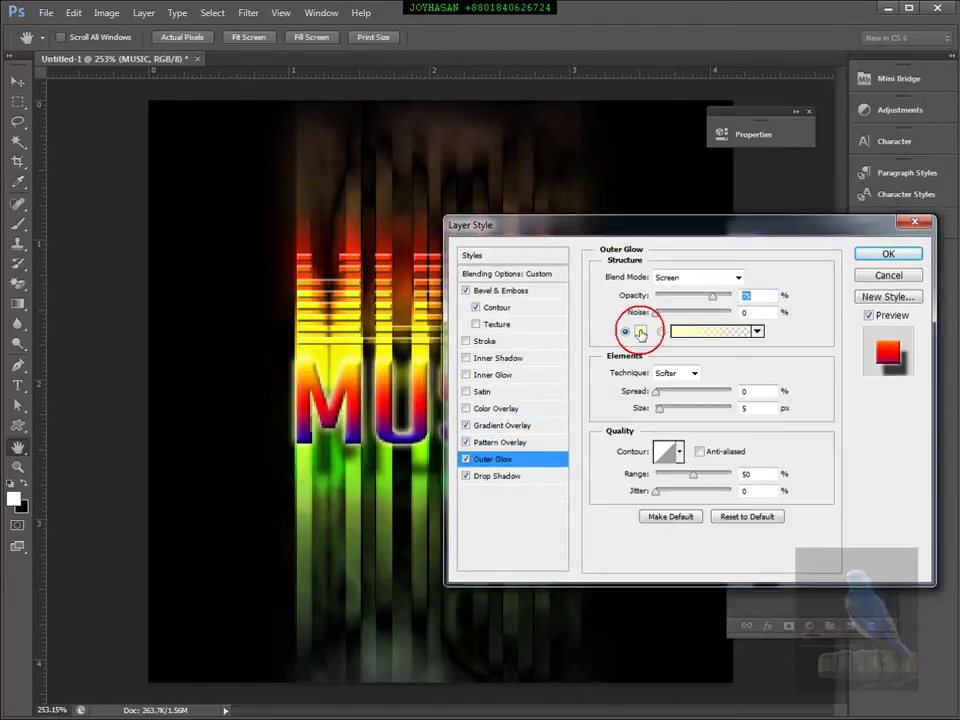
drag(506, 199, 470, 120)
click(689, 219)
click(484, 121)
click(800, 111)
click(884, 255)
key(v)
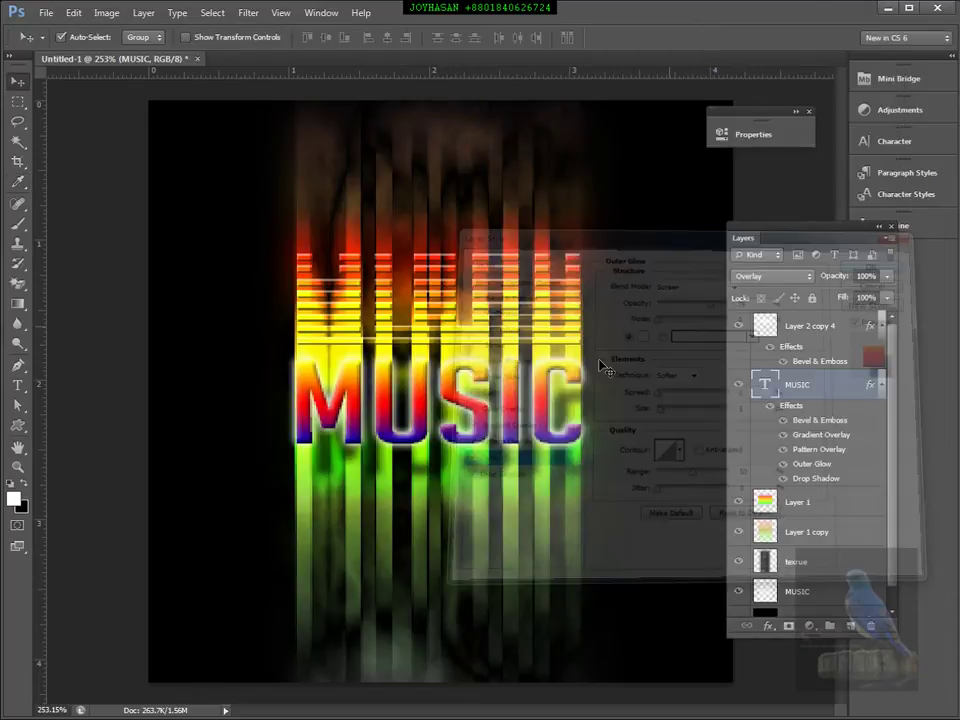